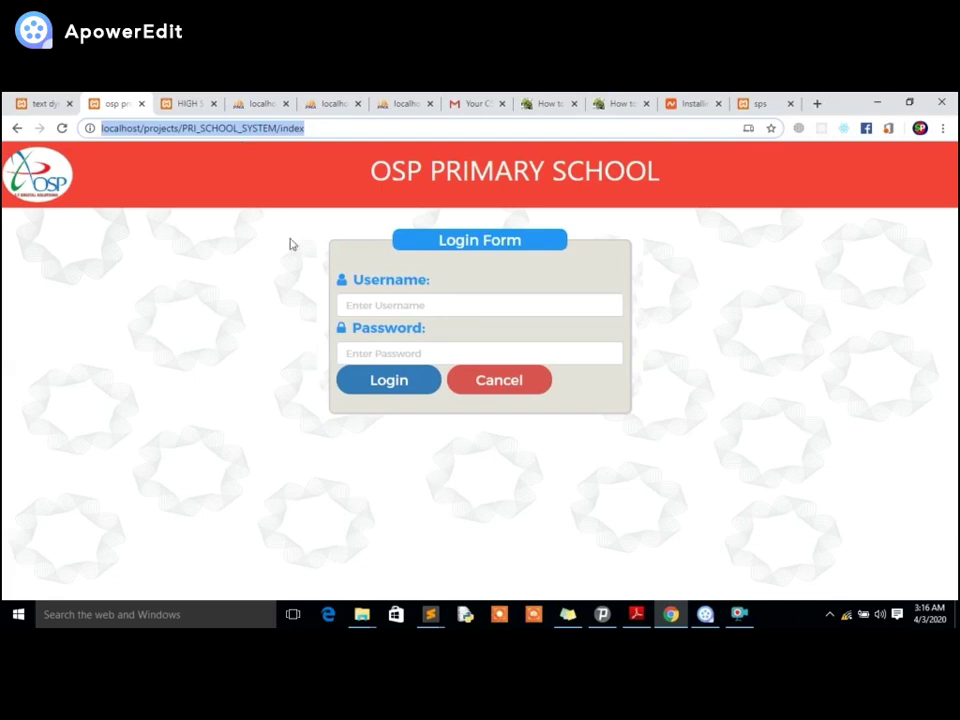
Attempt a login with a mistyped username and password, which is rejected as a wrong combination.
{"action": "left_click", "coordinate": [376, 304]}
{"action": "type", "text": "o"}
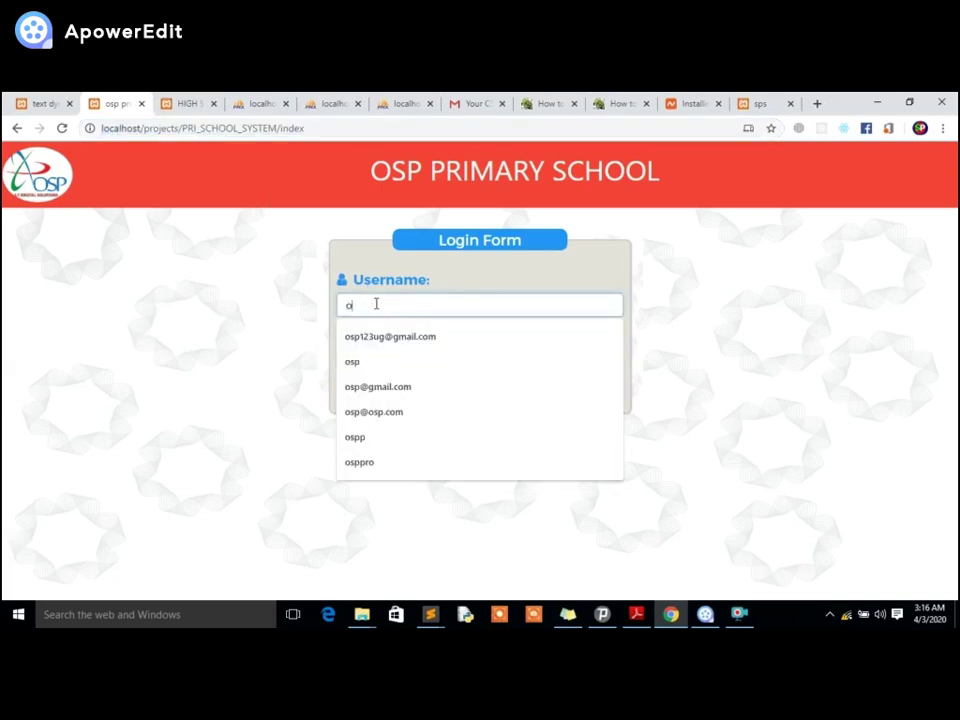
{"action": "type", "text": "spsi"}
{"action": "key", "text": "Tab"}
{"action": "type", "text": "••••••••••"}
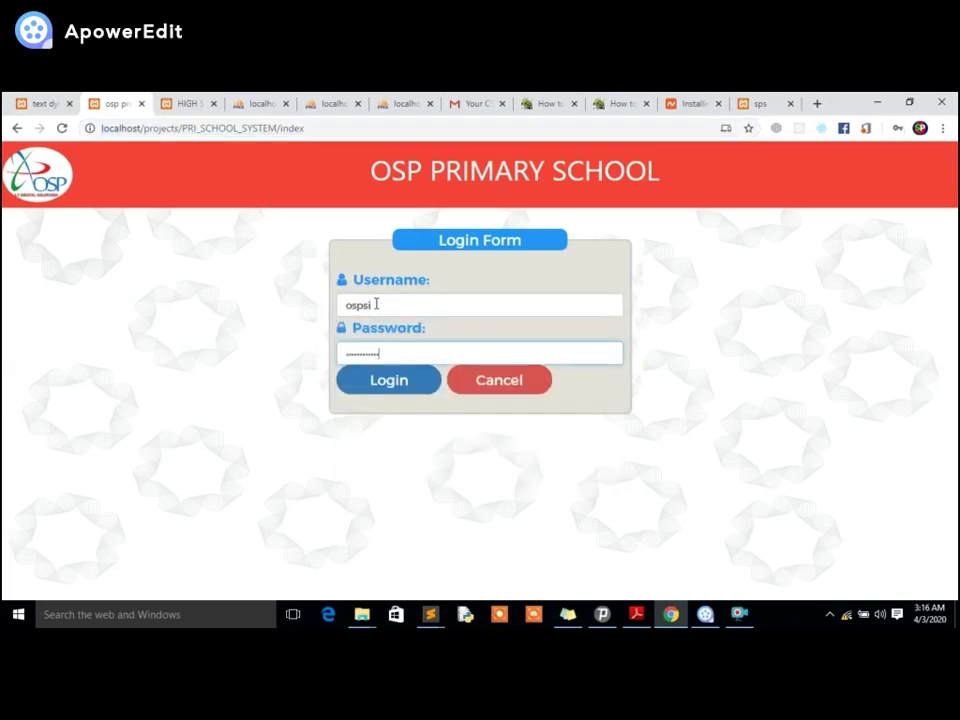
{"action": "left_click", "coordinate": [389, 386]}
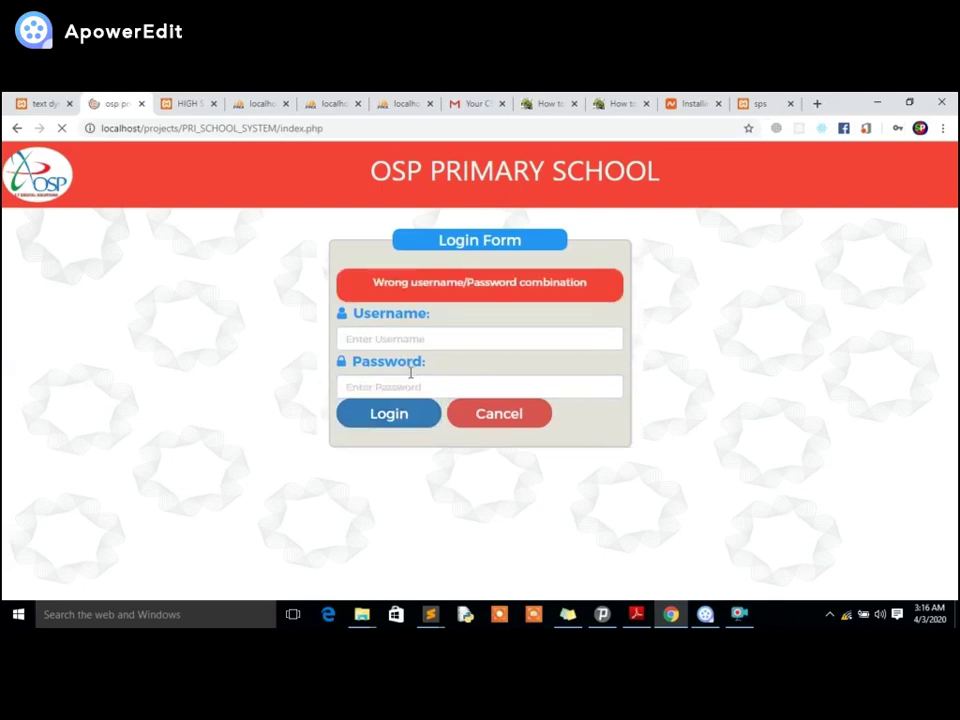
Sign in again with the corrected username and password.
{"action": "left_click", "coordinate": [412, 338]}
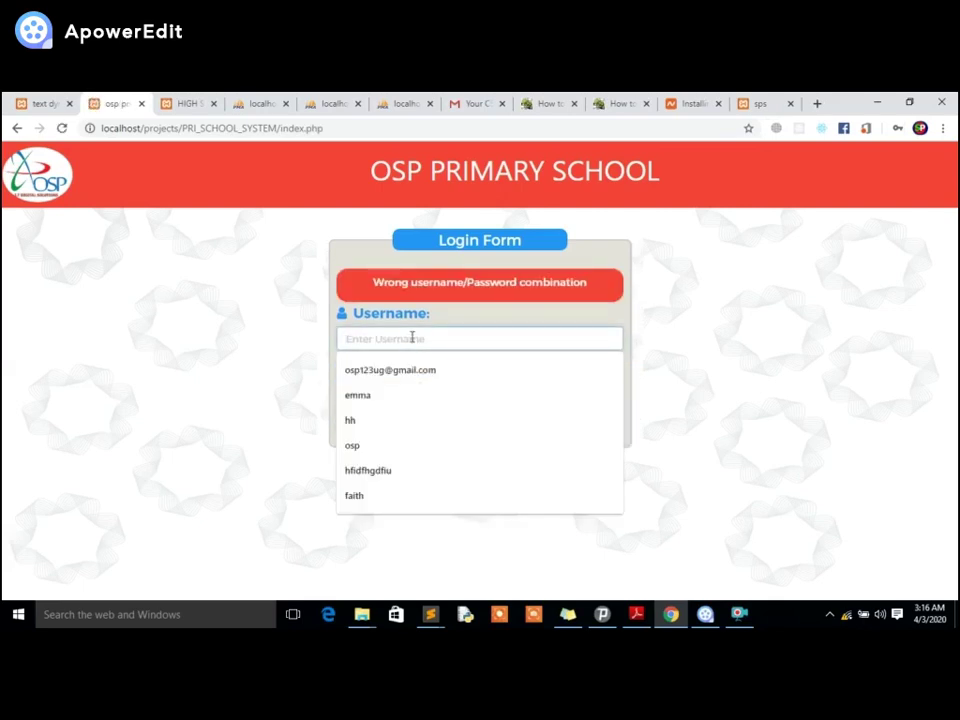
{"action": "type", "text": "osp"}
{"action": "key", "text": "Tab"}
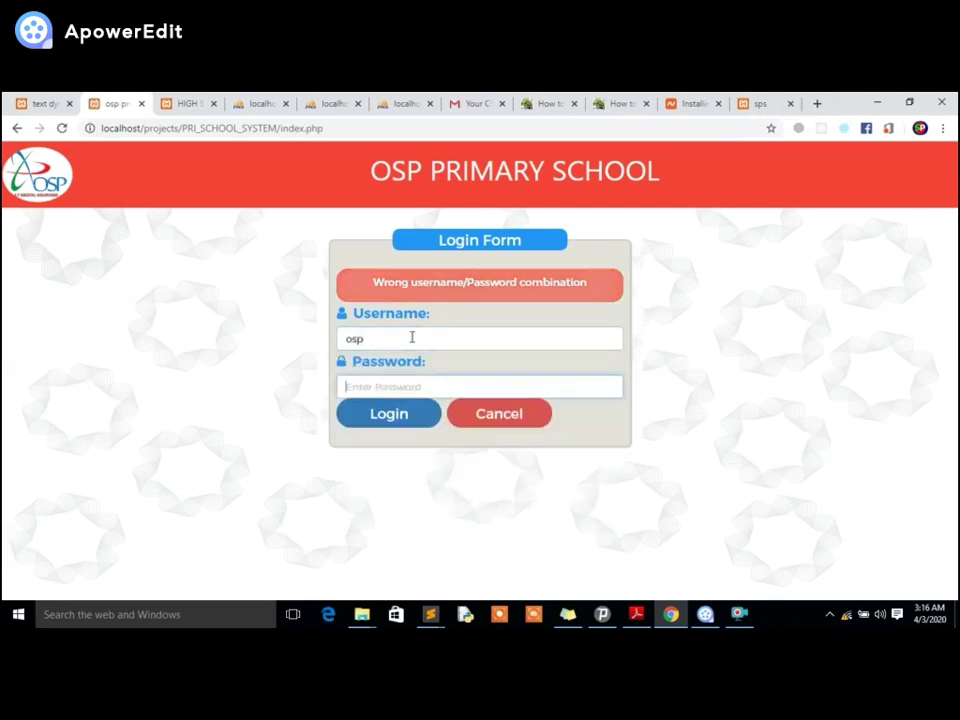
{"action": "type", "text": "••"}
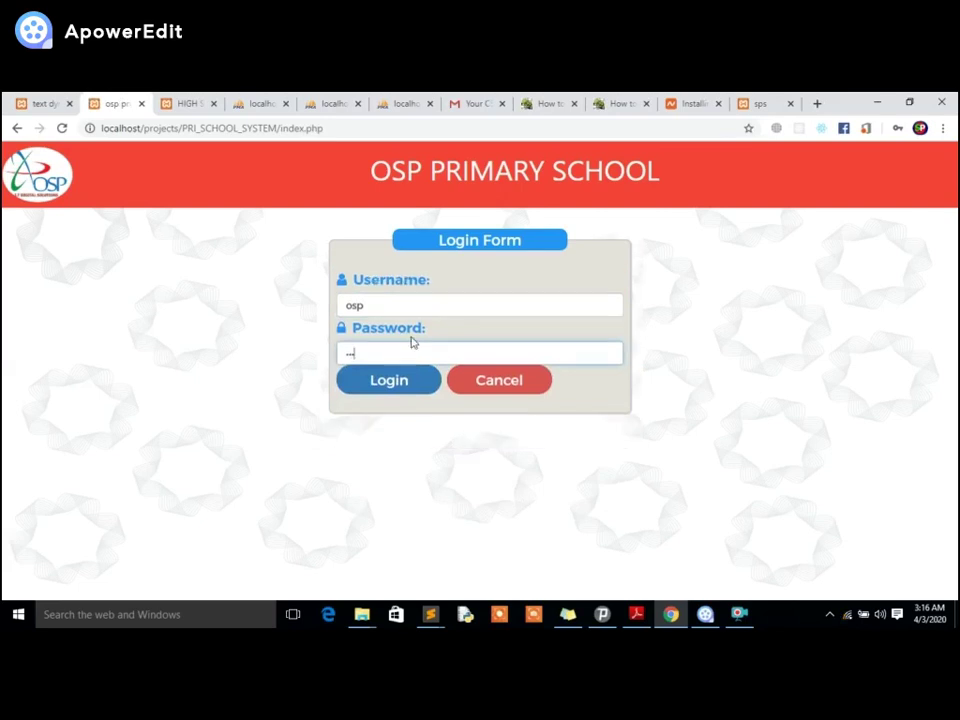
{"action": "left_click", "coordinate": [386, 390]}
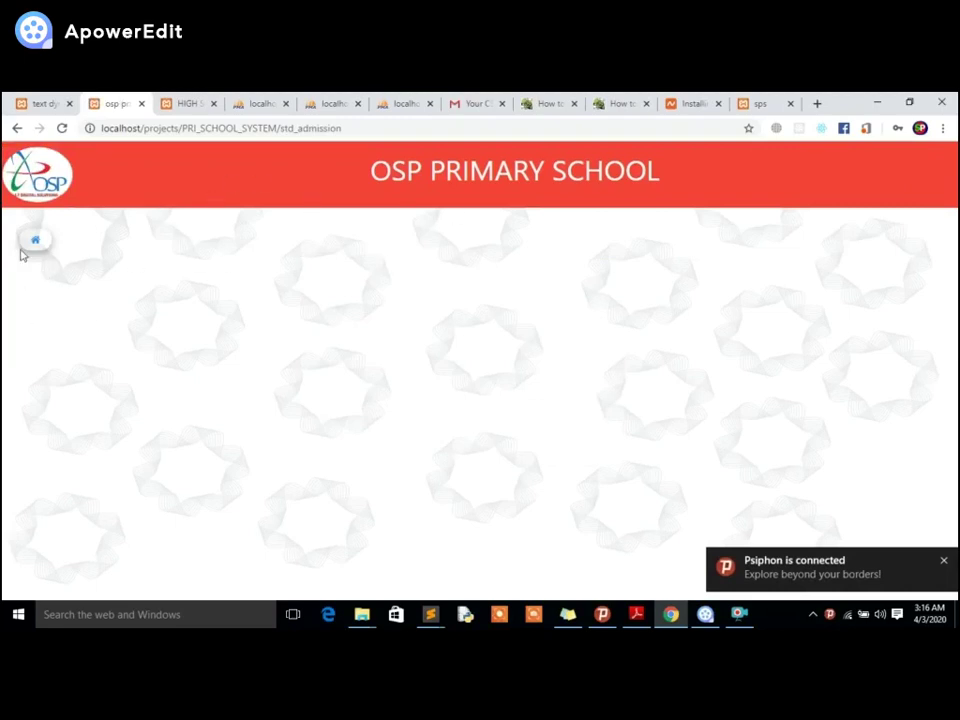
From the sidebar menu, go to Add System User.
{"action": "left_click", "coordinate": [36, 241]}
{"action": "scroll", "coordinate": [95, 246], "scroll_direction": "down", "scroll_amount": 2}
{"action": "scroll", "coordinate": [95, 246], "scroll_direction": "up", "scroll_amount": 2}
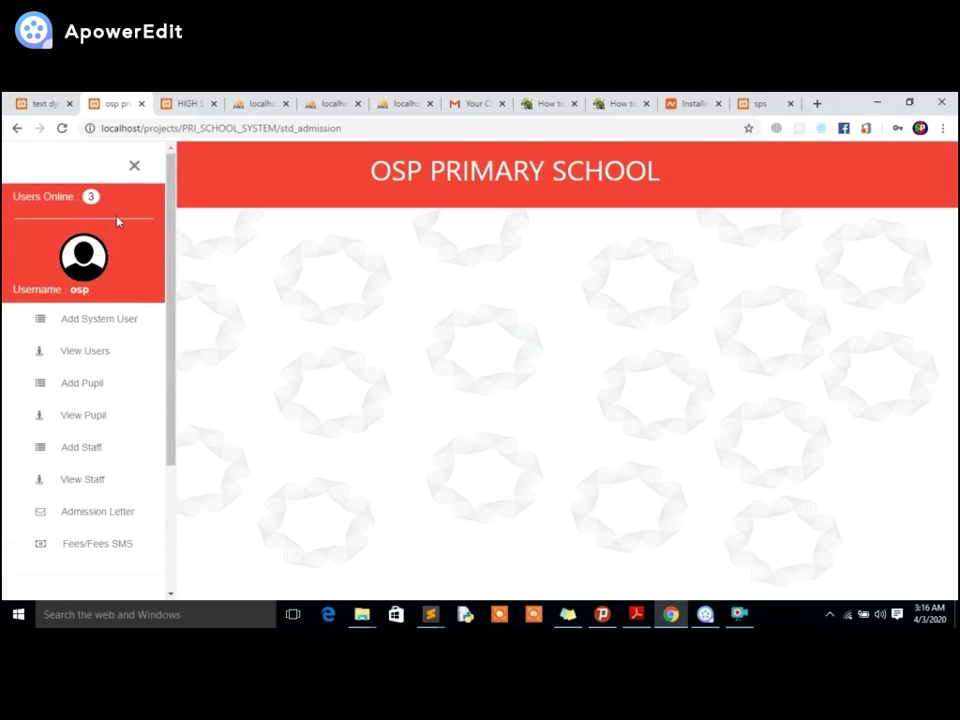
{"action": "scroll", "coordinate": [118, 221], "scroll_direction": "down", "scroll_amount": 2}
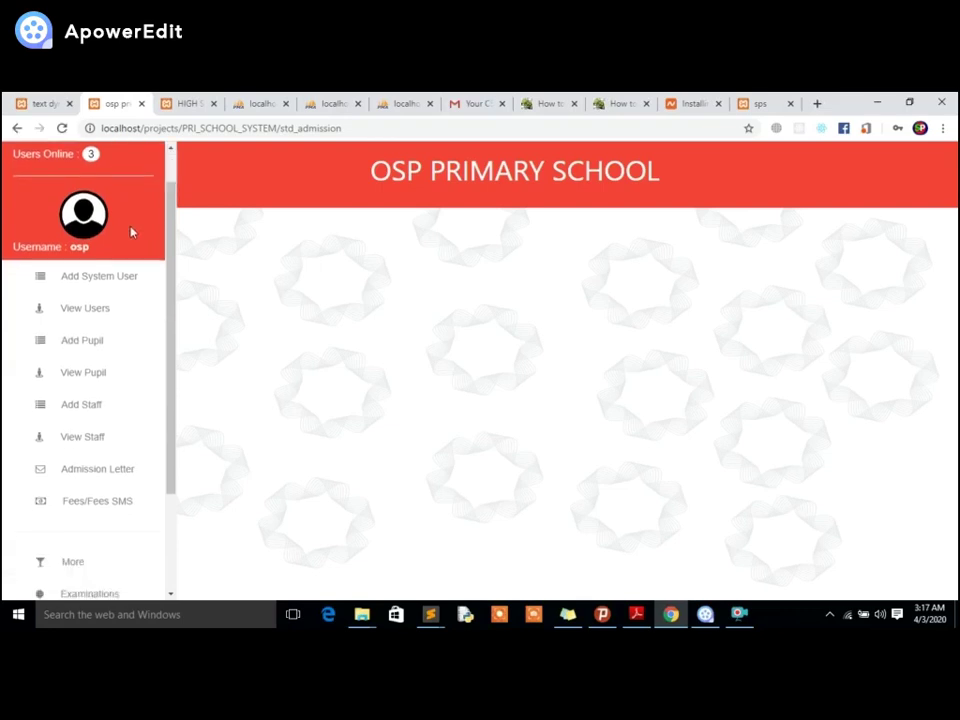
{"action": "scroll", "coordinate": [81, 231], "scroll_direction": "down", "scroll_amount": 3}
{"action": "scroll", "coordinate": [81, 231], "scroll_direction": "up", "scroll_amount": 5}
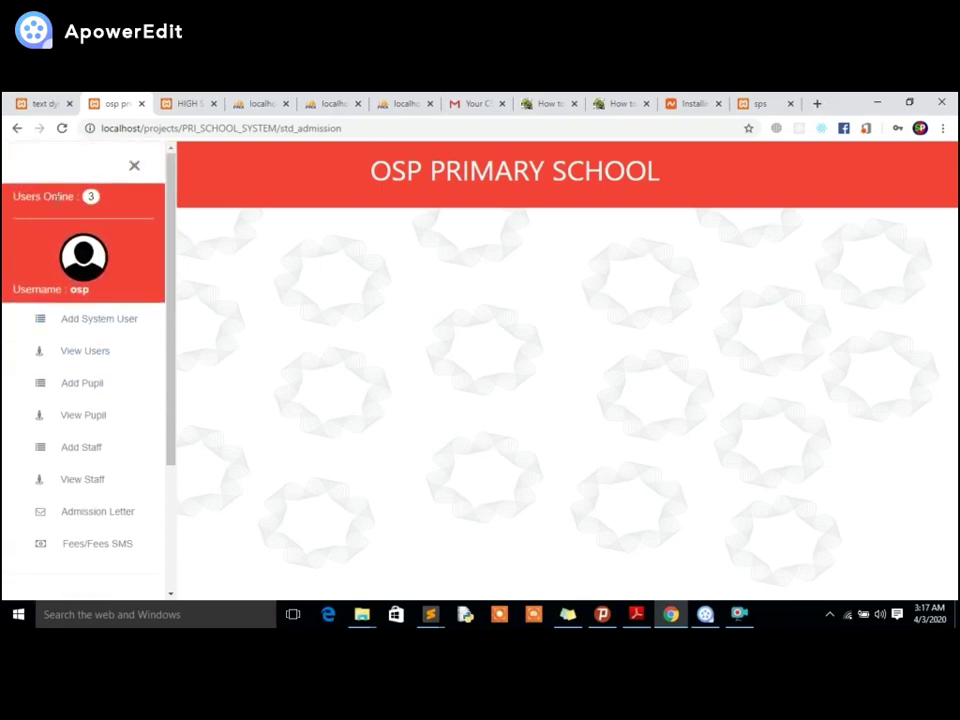
{"action": "left_click", "coordinate": [94, 320]}
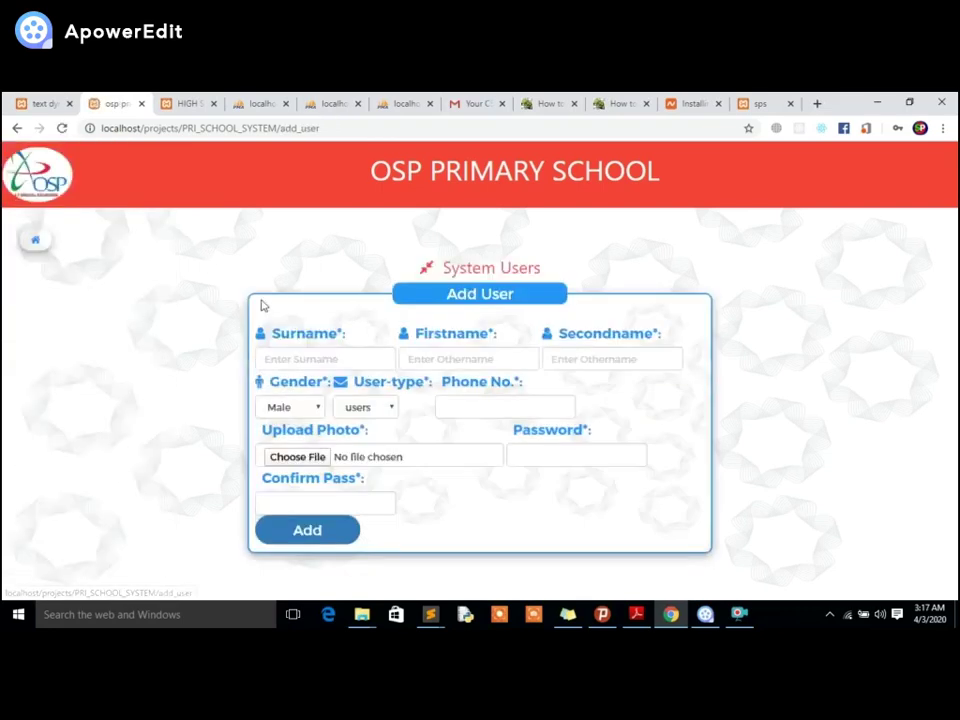
{"action": "left_click", "coordinate": [280, 357]}
{"action": "type", "text": "yasin"}
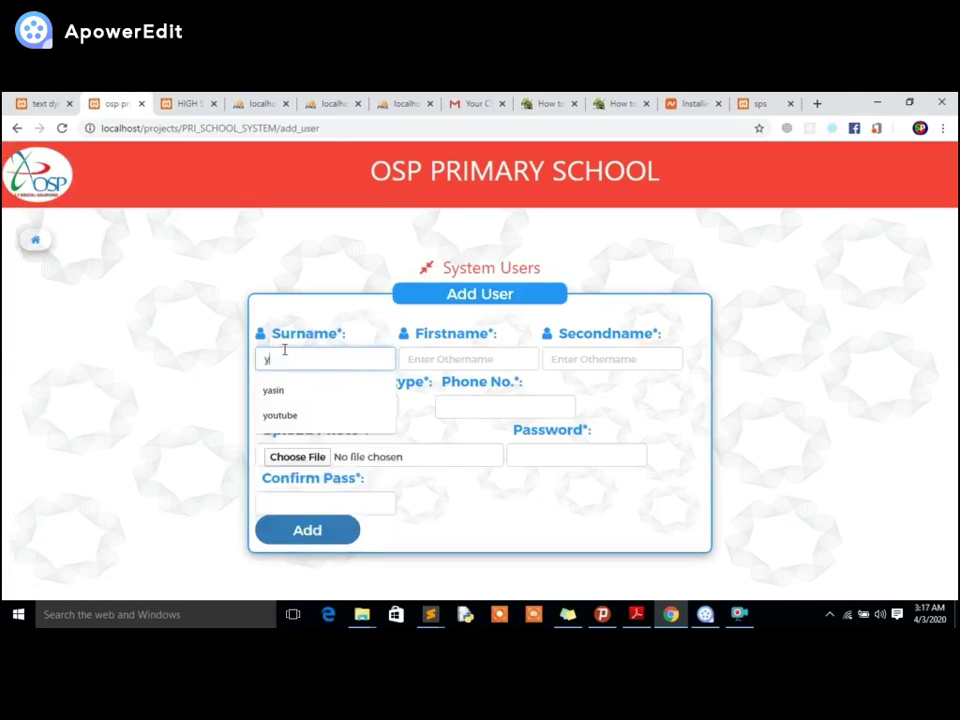
{"action": "left_click", "coordinate": [461, 357]}
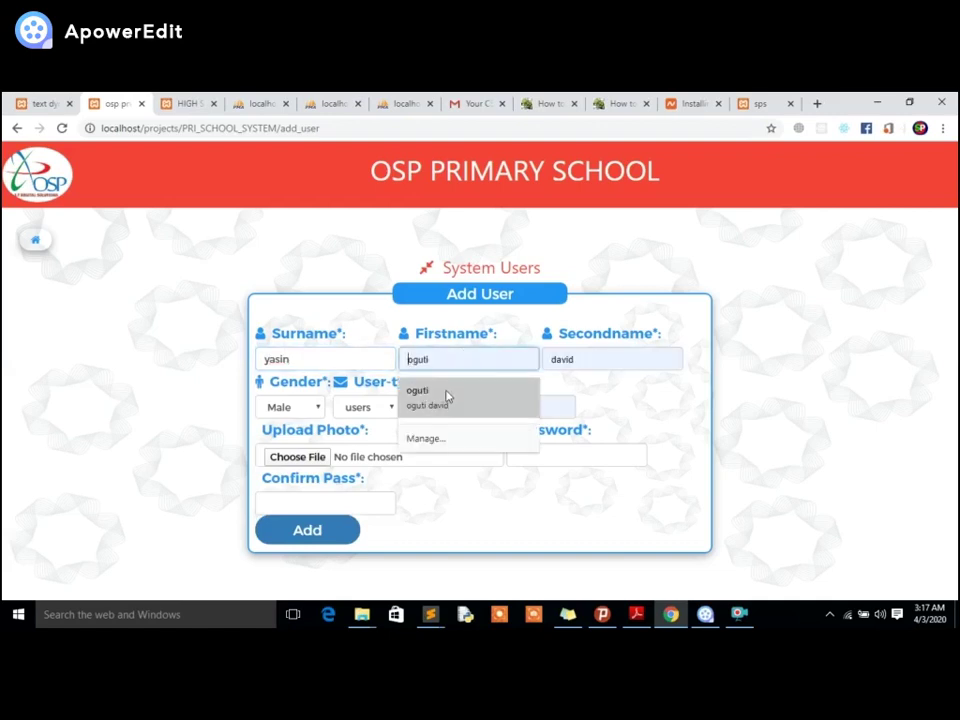
{"action": "left_click", "coordinate": [445, 397]}
{"action": "left_click", "coordinate": [439, 358]}
{"action": "left_click_drag", "start_coordinate": [439, 358], "coordinate": [350, 348]}
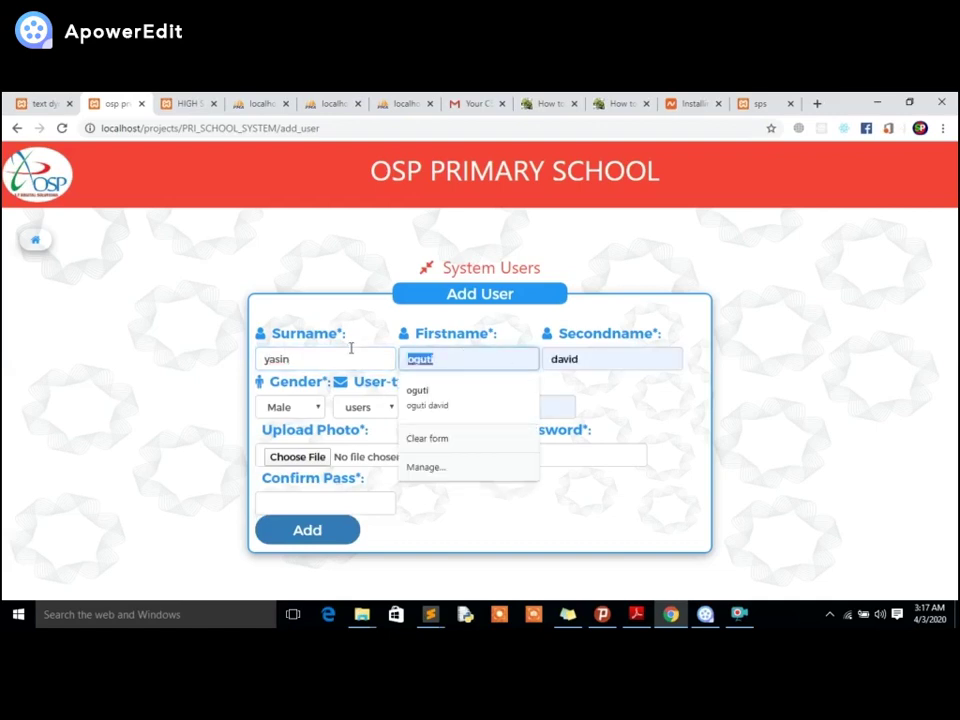
{"action": "type", "text": "t"}
{"action": "key", "text": "BackSpace"}
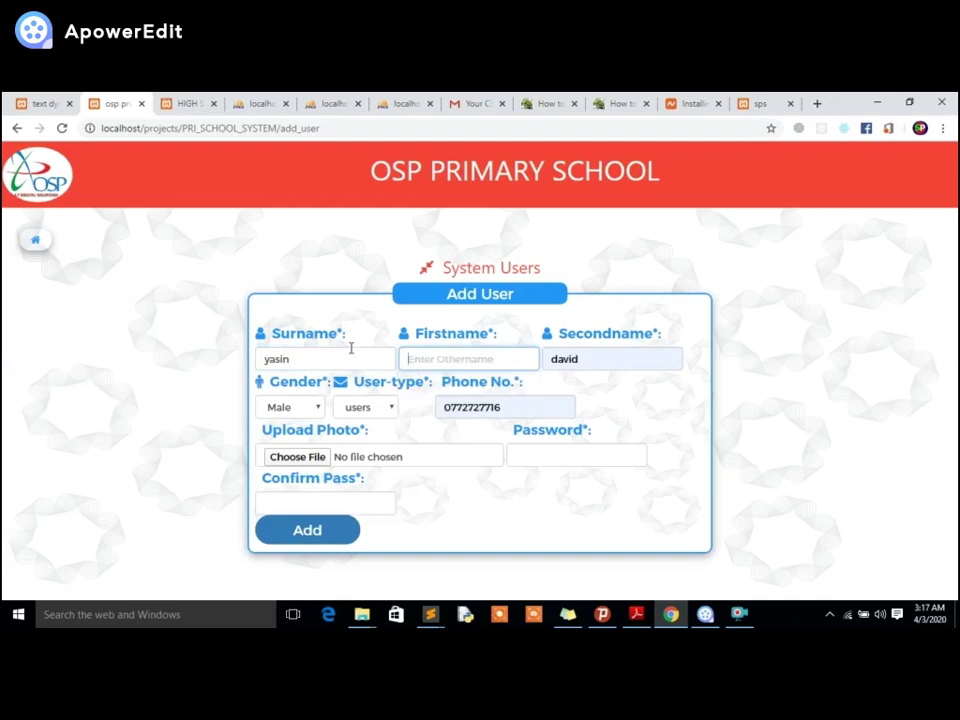
{"action": "type", "text": "yassin"}
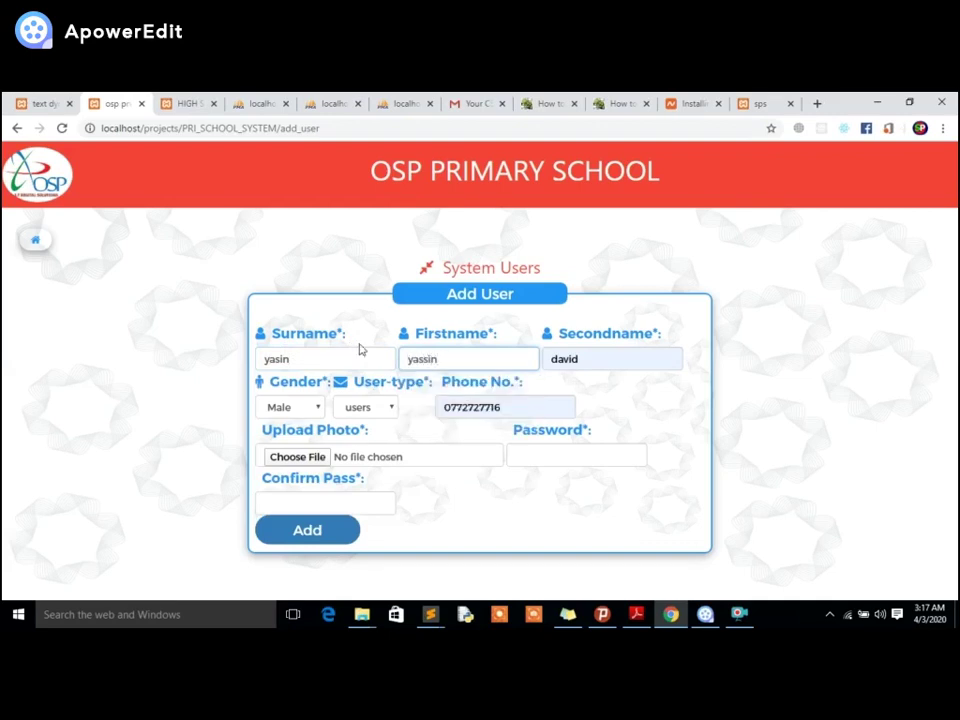
{"action": "left_click", "coordinate": [345, 413]}
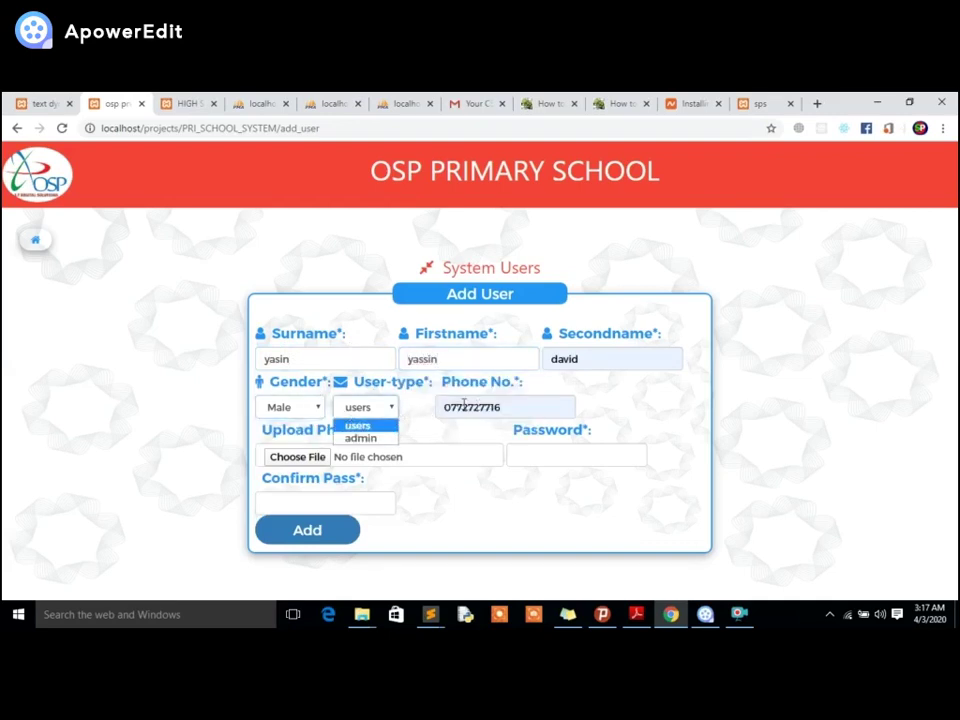
{"action": "left_click_drag", "start_coordinate": [463, 402], "coordinate": [433, 410]}
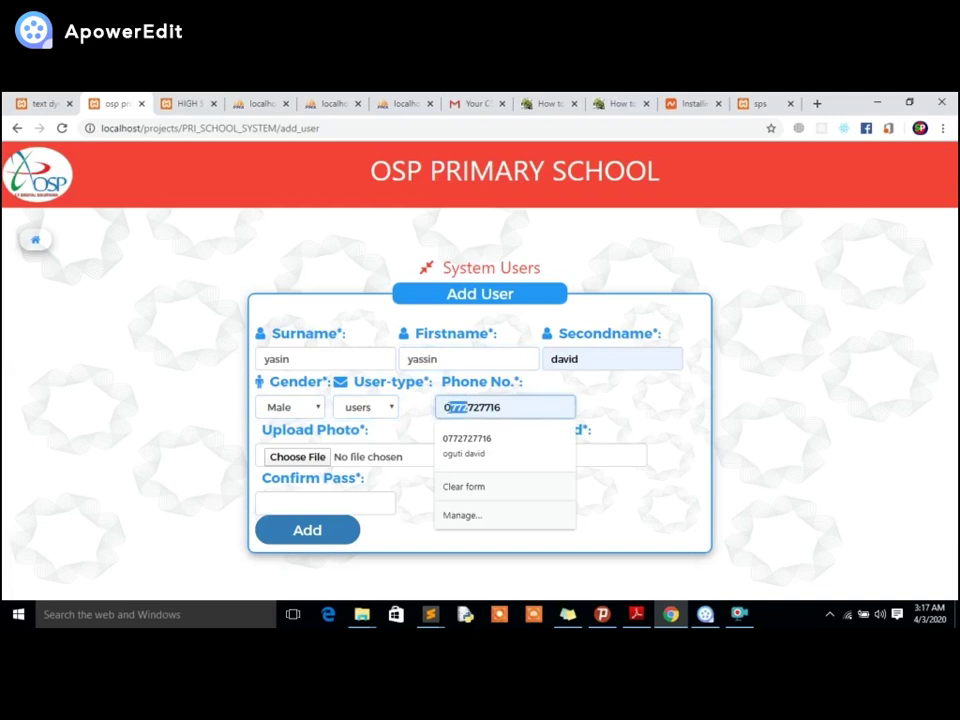
{"action": "left_click", "coordinate": [414, 446]}
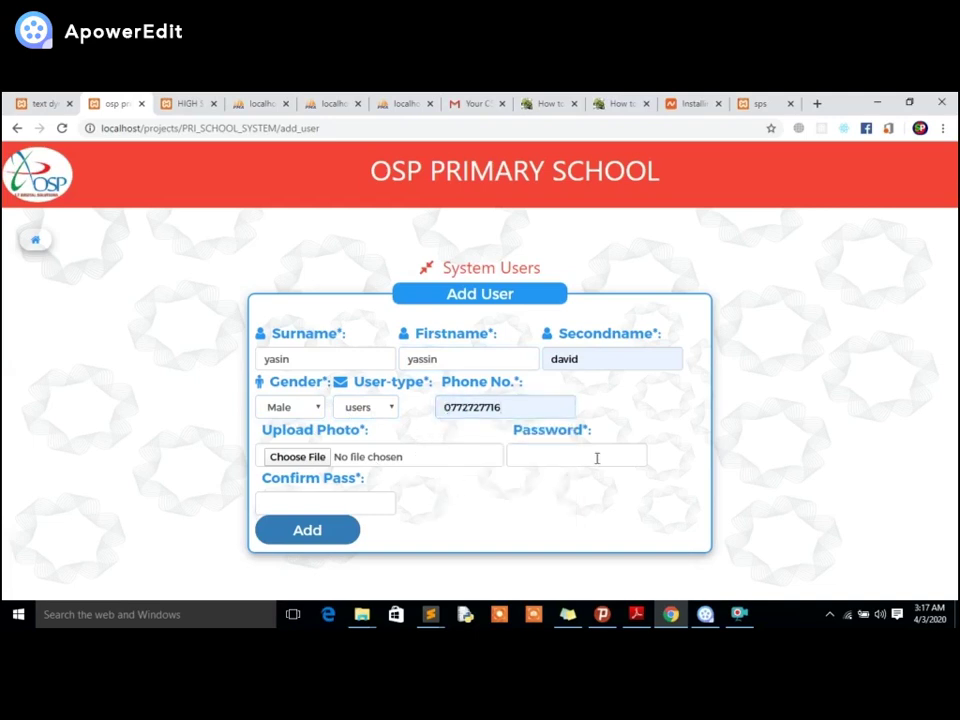
Attach highlight-publique.png from the Desktop, enter a password, and submit the user.
{"action": "left_click", "coordinate": [446, 456]}
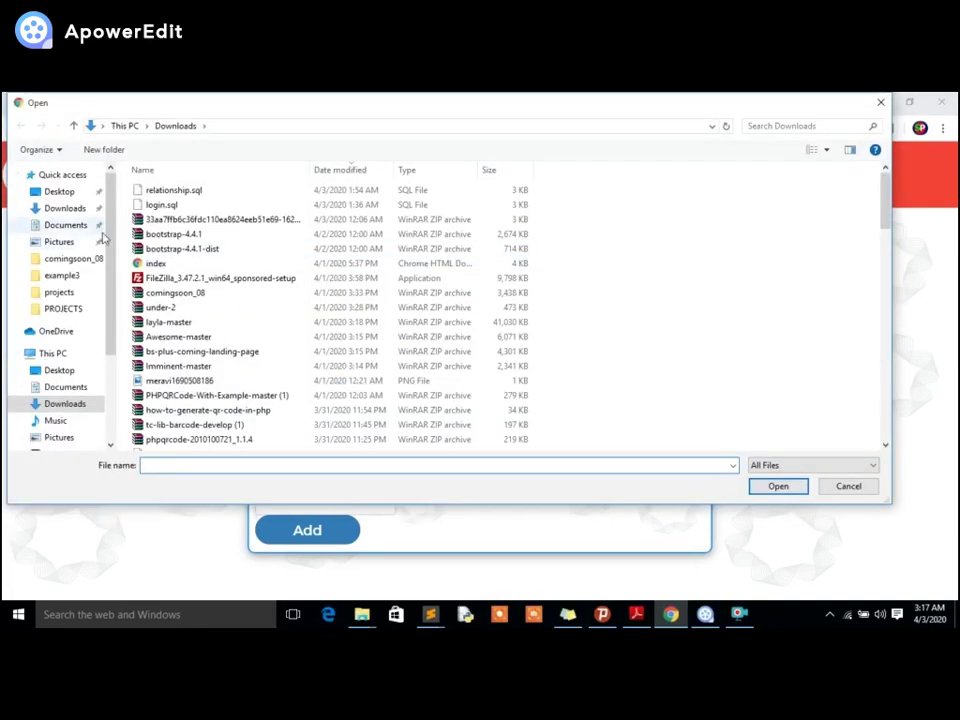
{"action": "left_click", "coordinate": [66, 192]}
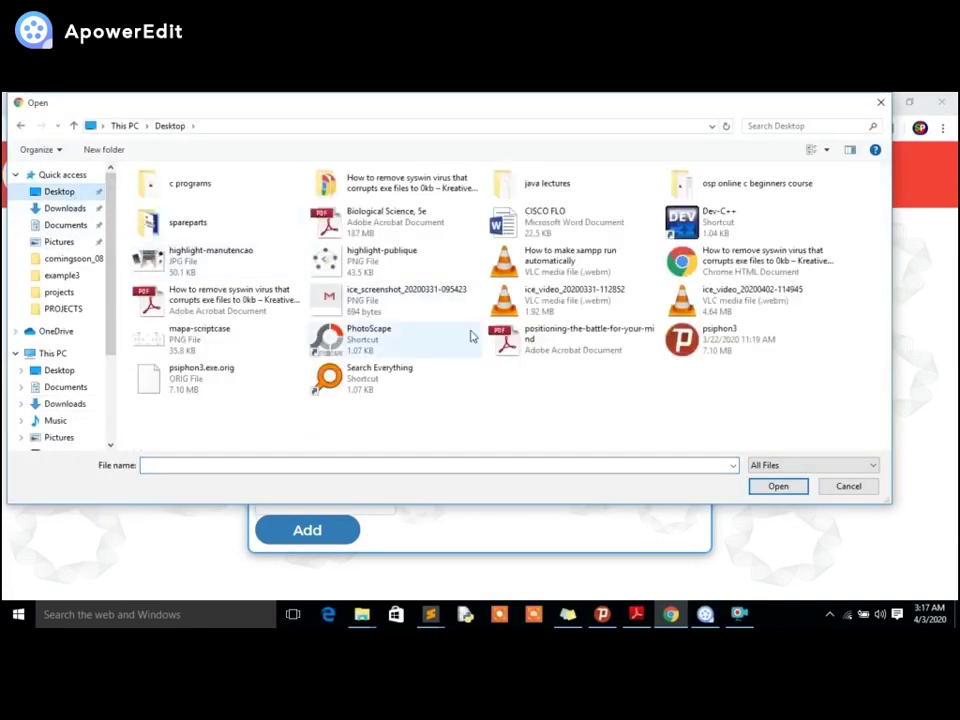
{"action": "double_click", "coordinate": [318, 262]}
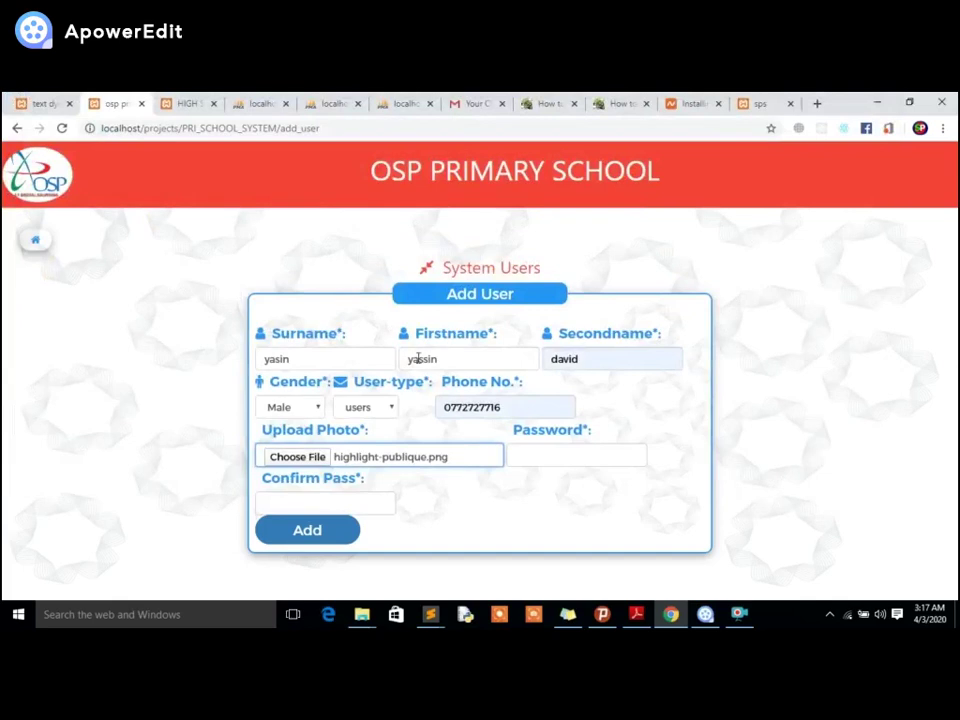
{"action": "left_click", "coordinate": [523, 455]}
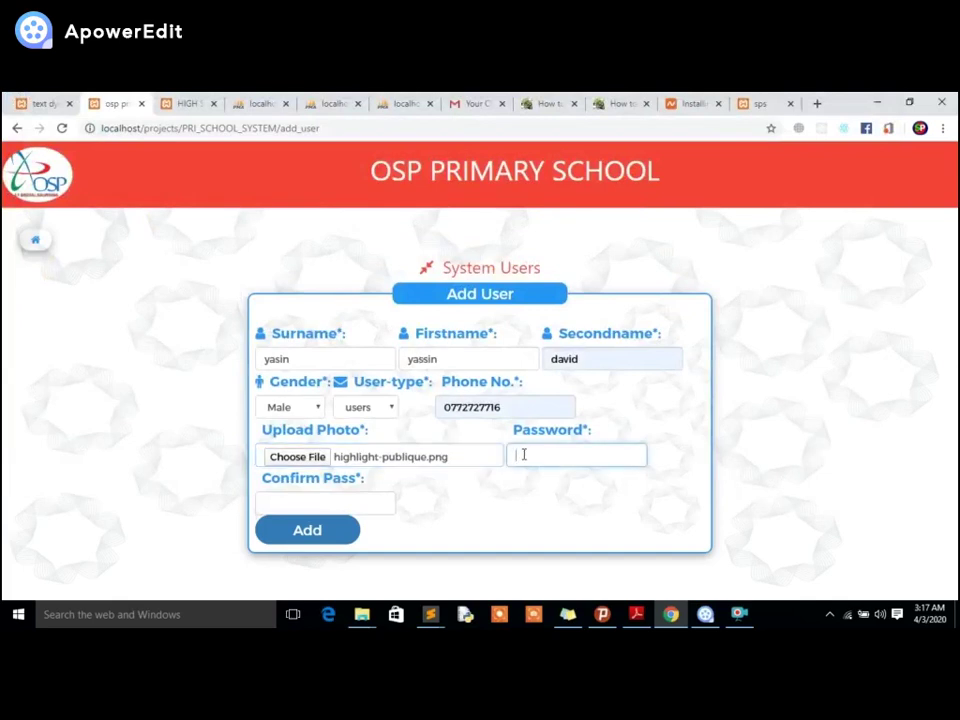
{"action": "type", "text": "12"}
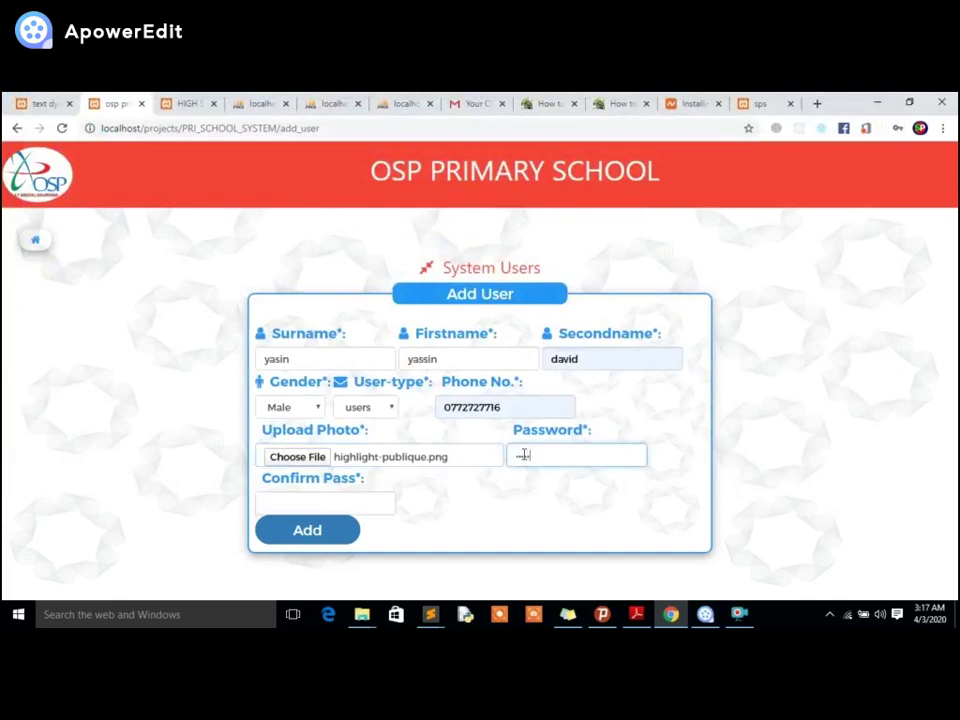
{"action": "type", "text": "345"}
{"action": "left_click", "coordinate": [394, 510]}
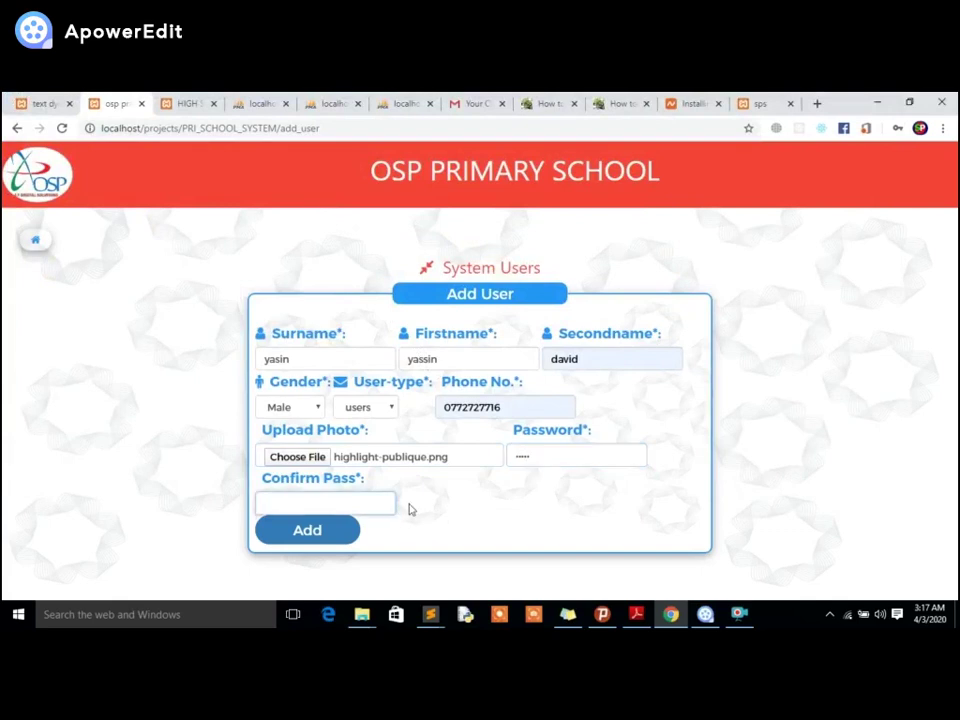
{"action": "type", "text": "12345"}
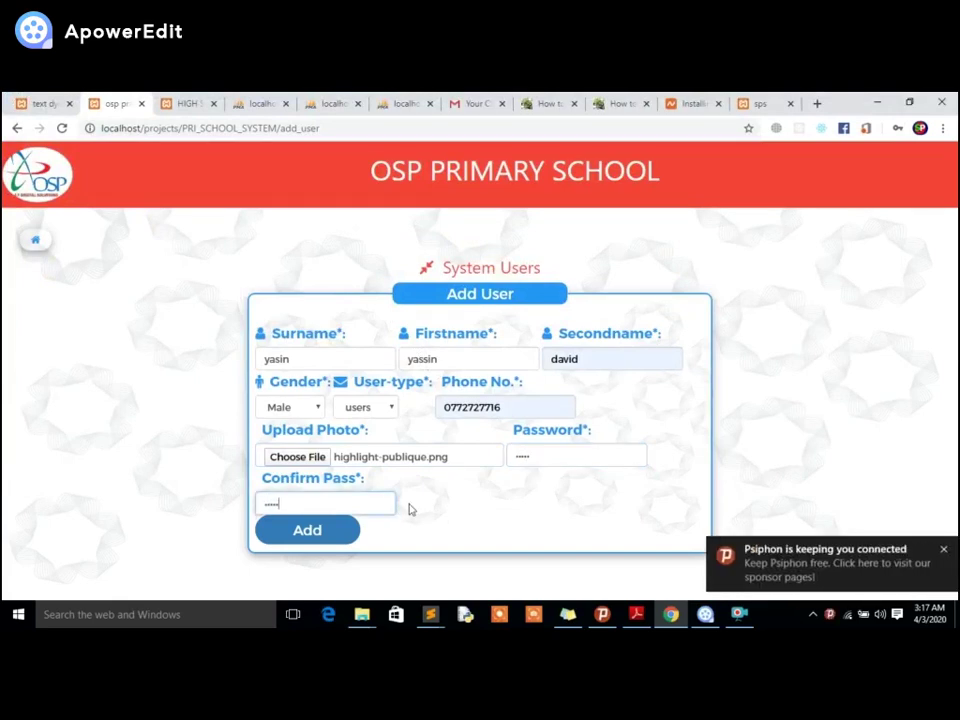
{"action": "left_click", "coordinate": [306, 530]}
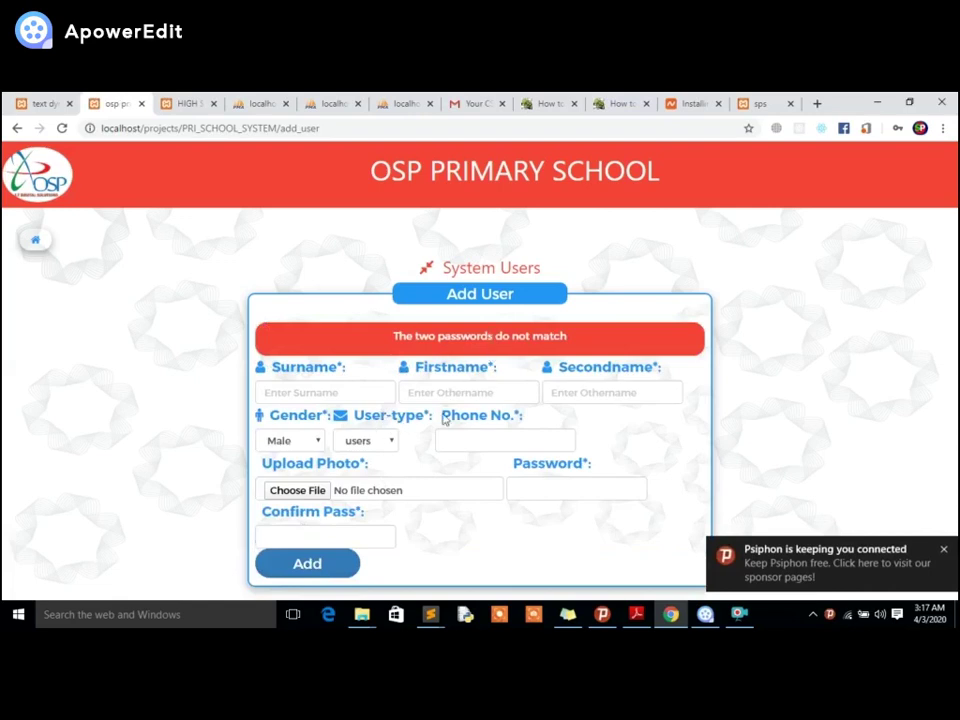
Refill surname and first name from saved suggestions and enter second name 'yasin'.
{"action": "left_click", "coordinate": [347, 393]}
{"action": "type", "text": "y"}
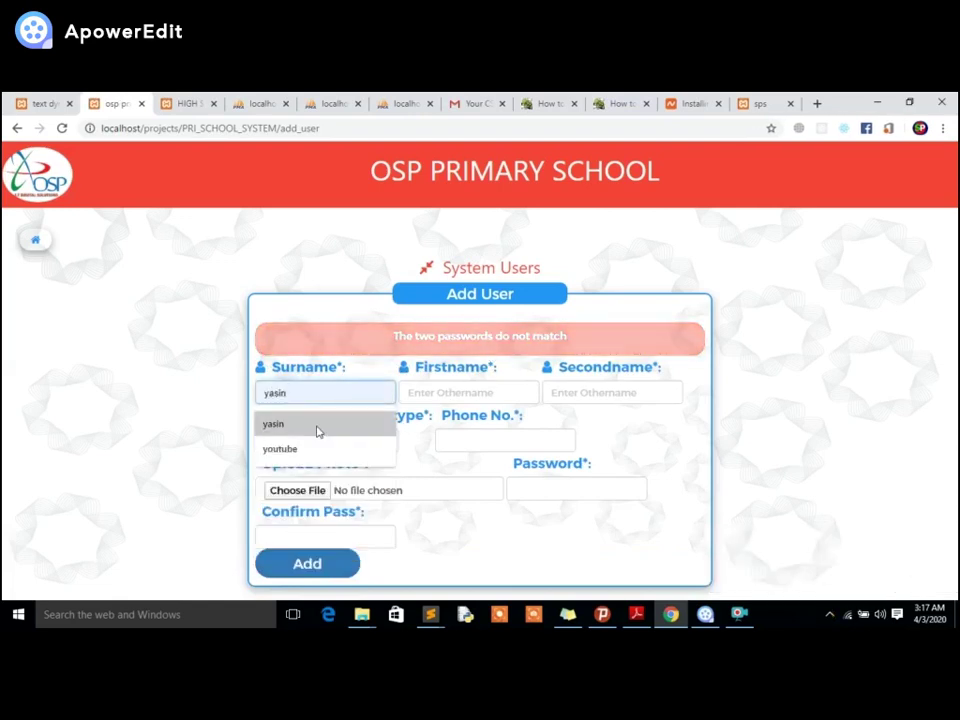
{"action": "left_click", "coordinate": [300, 423]}
{"action": "left_click", "coordinate": [452, 393]}
{"action": "type", "text": "yasin"}
{"action": "left_click", "coordinate": [443, 433]}
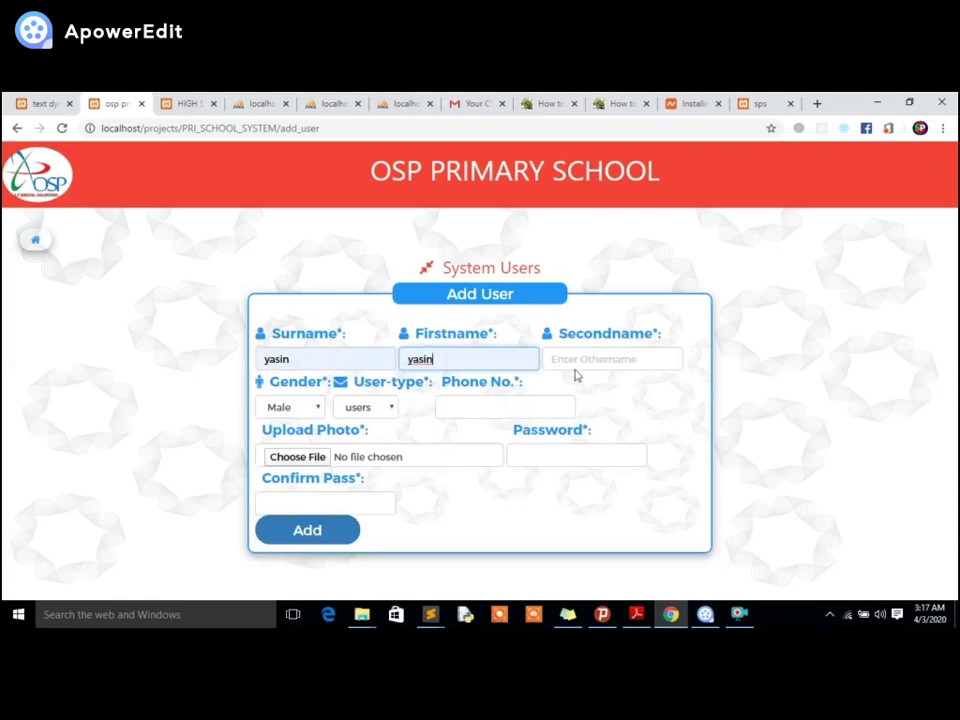
{"action": "left_click", "coordinate": [596, 355]}
{"action": "type", "text": "y"}
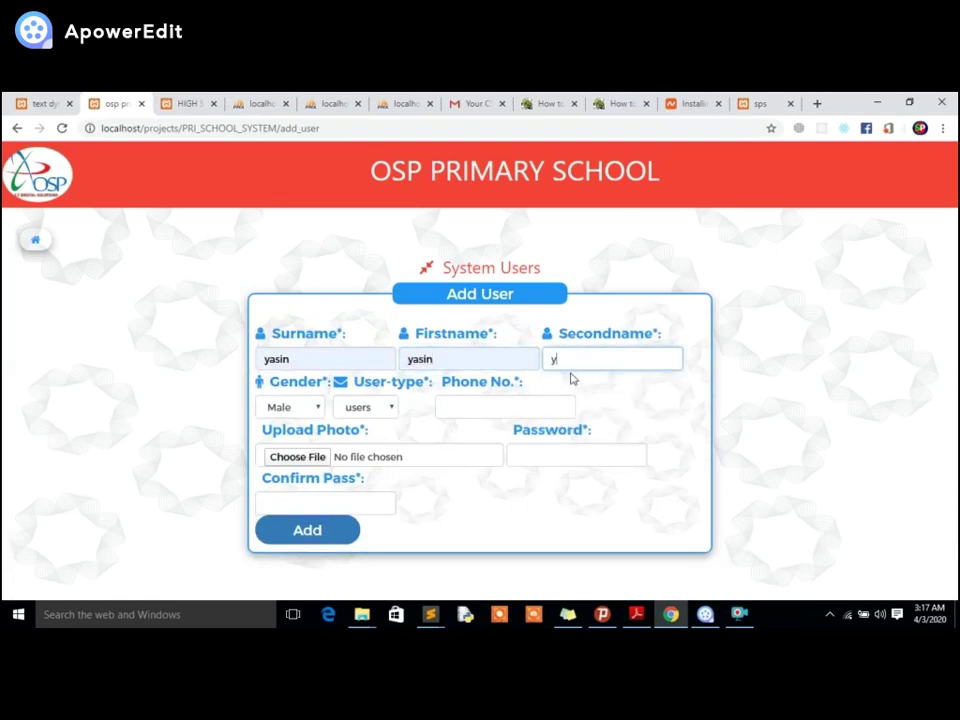
{"action": "type", "text": "asin"}
Keep user type 'users', autofill the phone number, and enter matching passwords.
{"action": "left_click", "coordinate": [364, 408]}
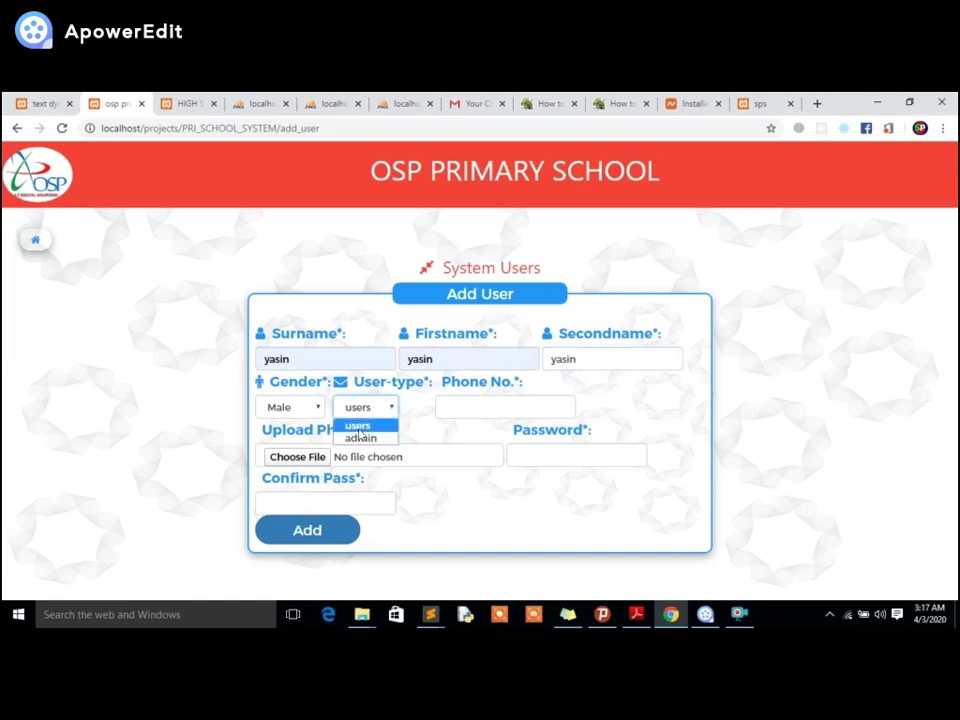
{"action": "left_click", "coordinate": [354, 429]}
{"action": "key", "text": "Tab"}
{"action": "key", "text": "Down"}
{"action": "key", "text": "Down"}
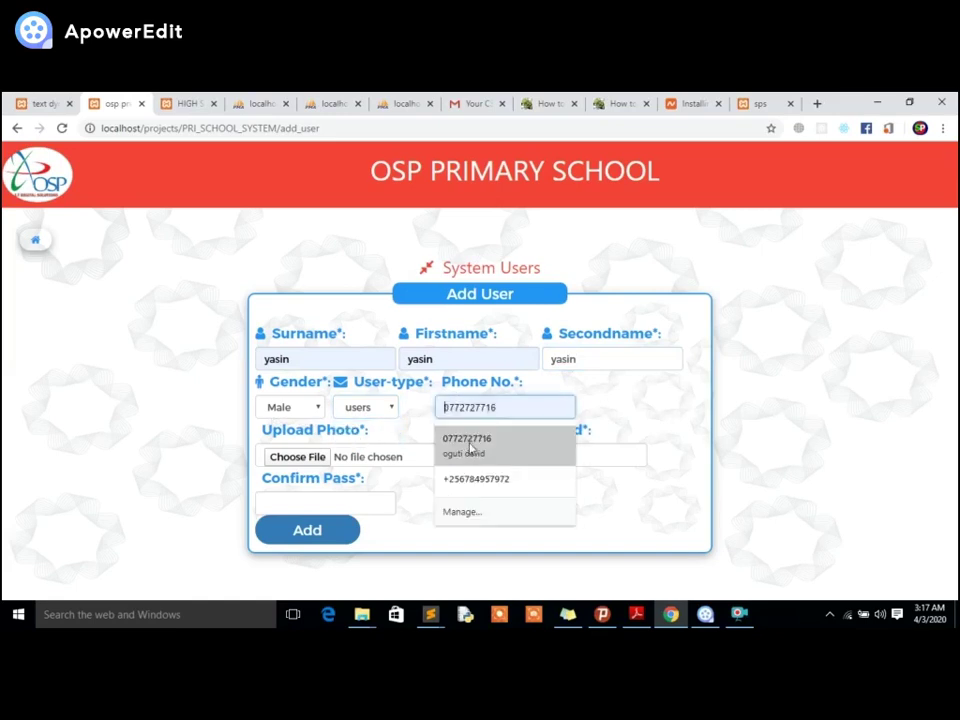
{"action": "key", "text": "Return"}
{"action": "left_click", "coordinate": [544, 461]}
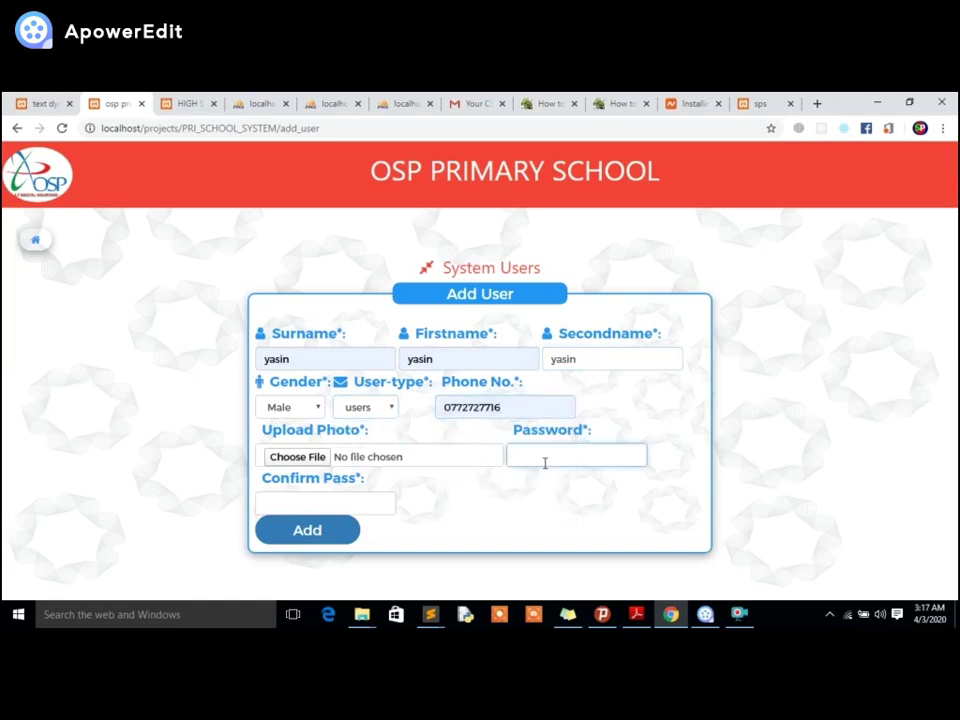
{"action": "type", "text": "1"}
{"action": "left_click", "coordinate": [373, 501]}
{"action": "type", "text": "1"}
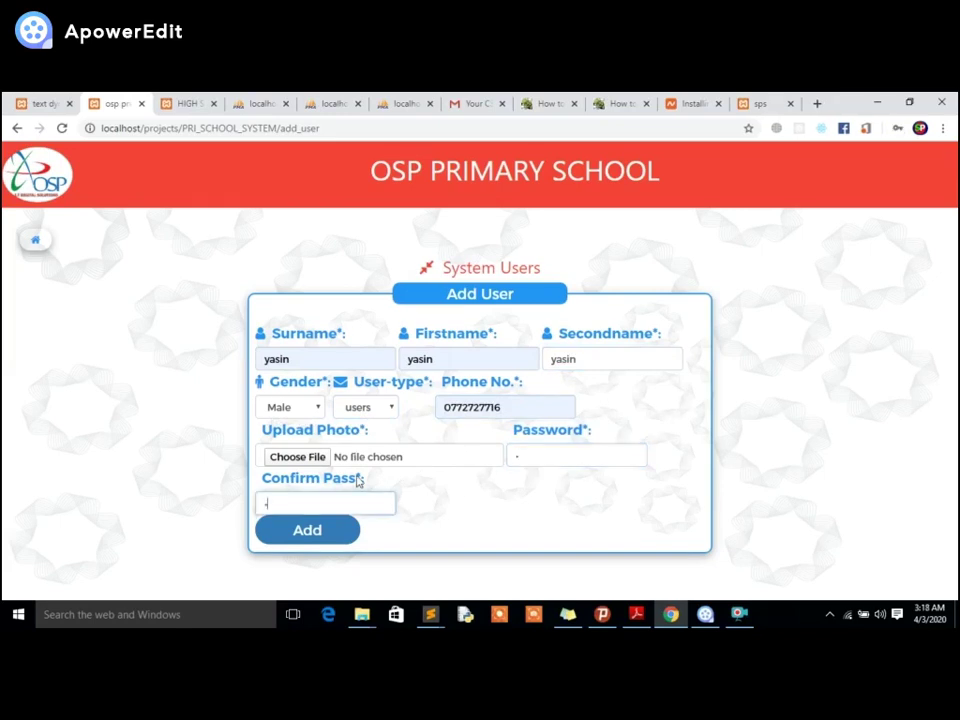
Attach highlight-publique.png, add the user, and dismiss the success message.
{"action": "left_click", "coordinate": [370, 457]}
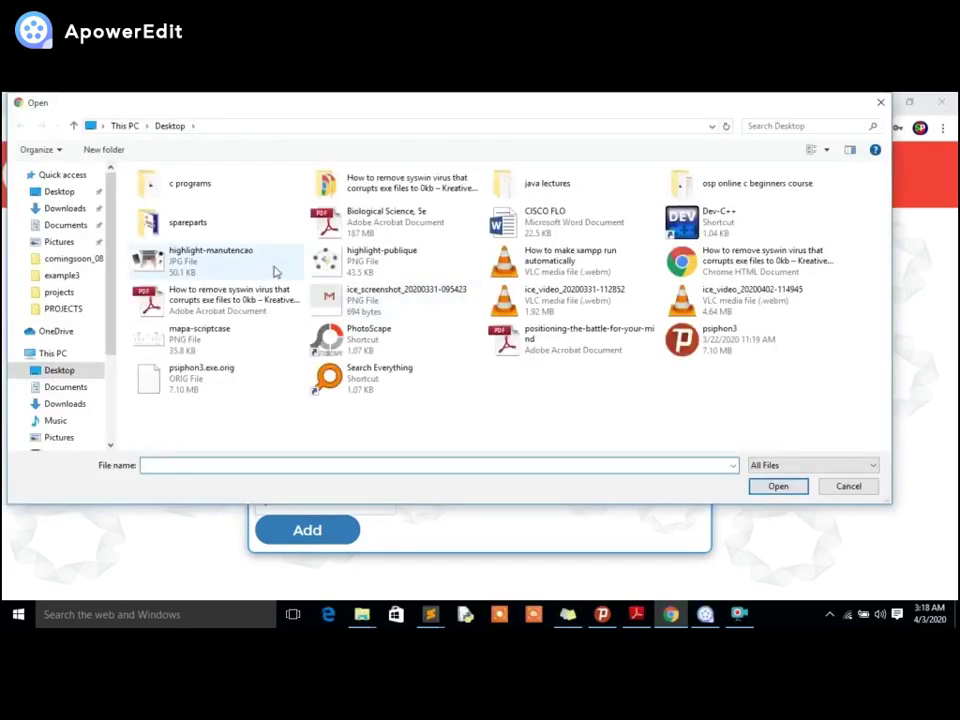
{"action": "left_click", "coordinate": [322, 275]}
{"action": "double_click", "coordinate": [322, 275]}
{"action": "left_click", "coordinate": [323, 533]}
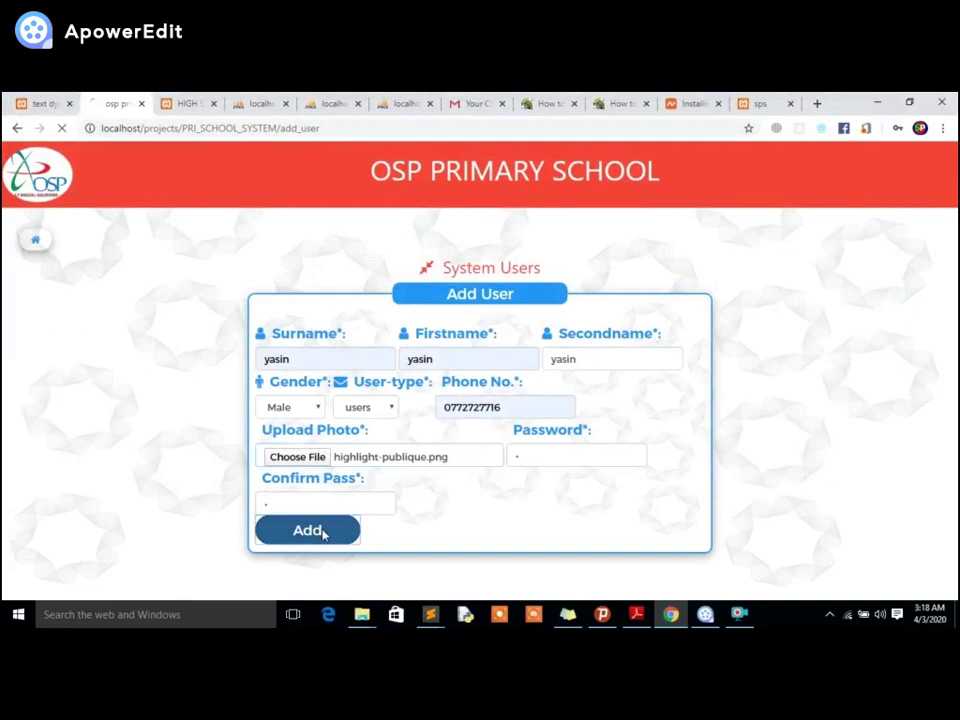
{"action": "left_click", "coordinate": [603, 207]}
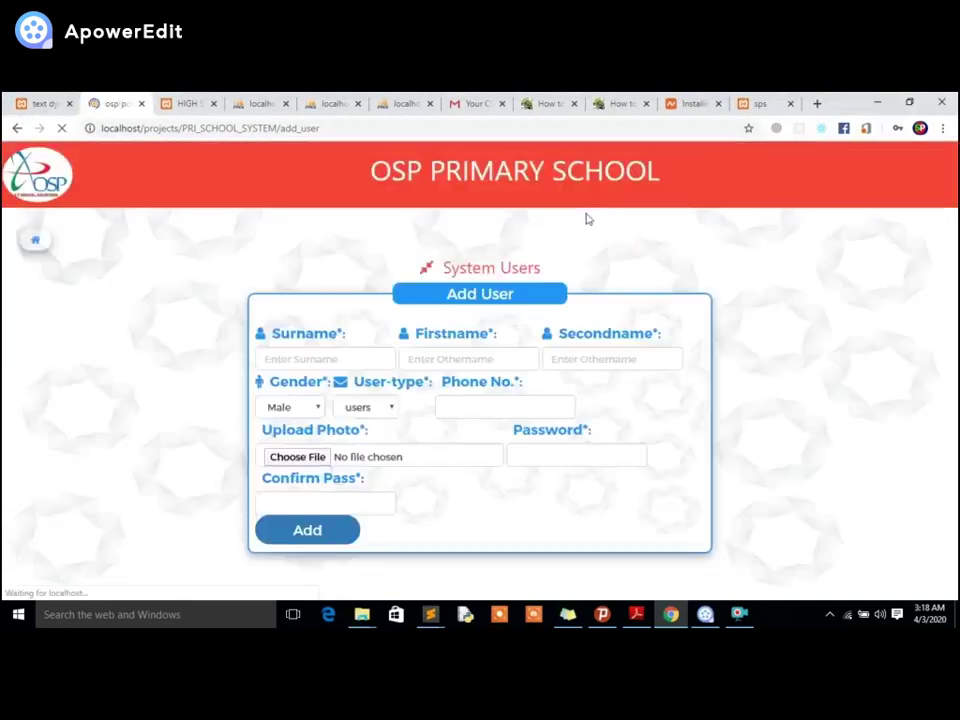
{"action": "left_click", "coordinate": [35, 241]}
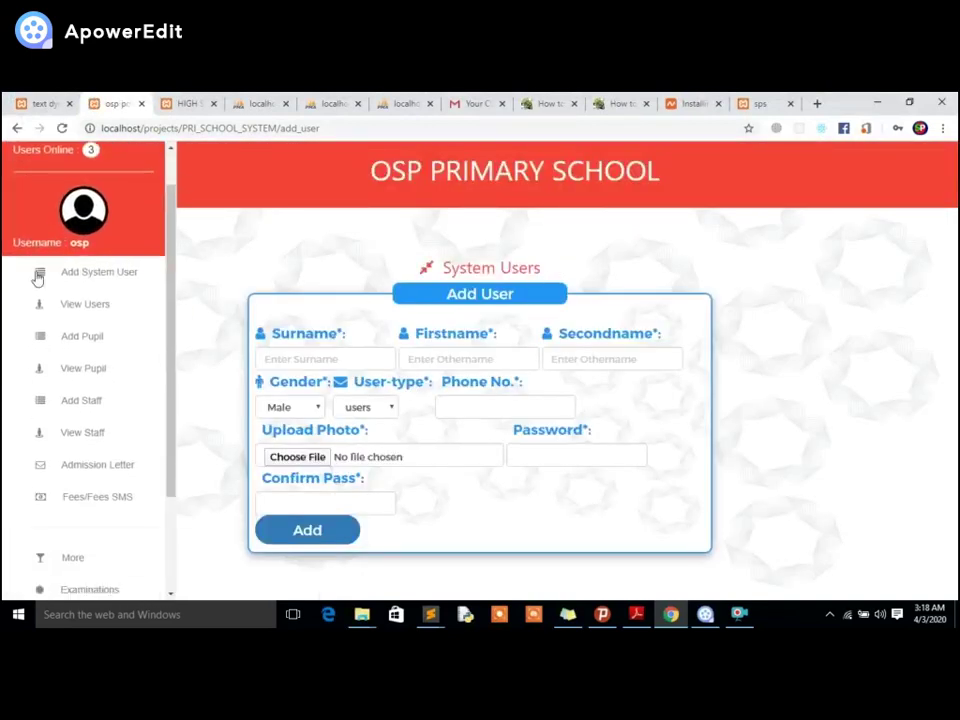
{"action": "scroll", "coordinate": [60, 275], "scroll_direction": "down", "scroll_amount": 1}
Open View Users and scroll the table to confirm the new user is listed first.
{"action": "left_click", "coordinate": [82, 214]}
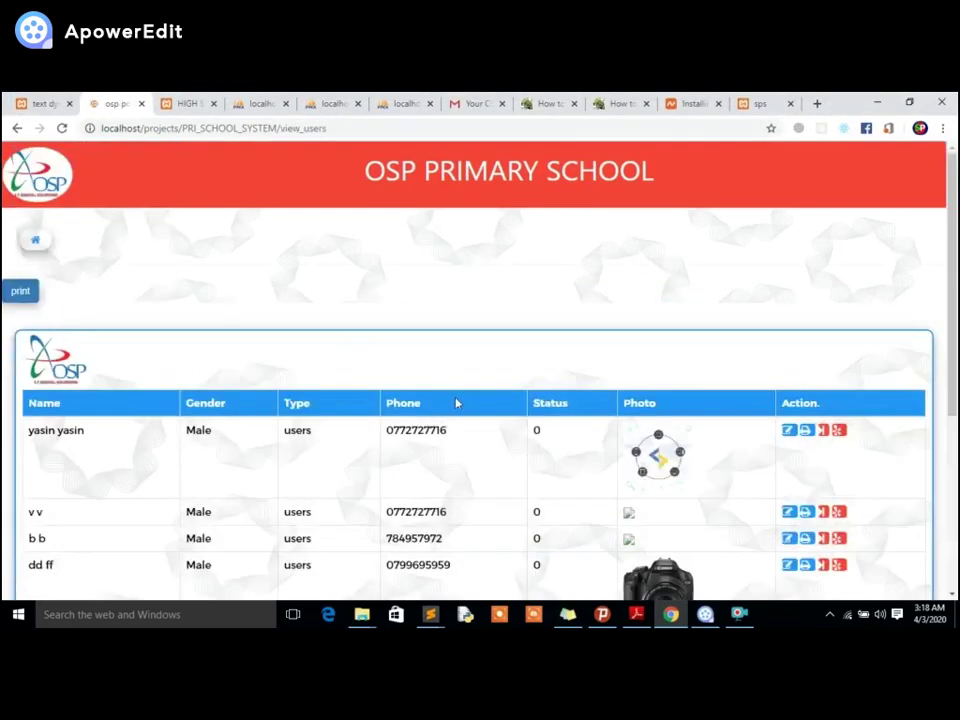
{"action": "scroll", "coordinate": [290, 390], "scroll_direction": "down", "scroll_amount": 2}
{"action": "scroll", "coordinate": [290, 390], "scroll_direction": "down", "scroll_amount": 1}
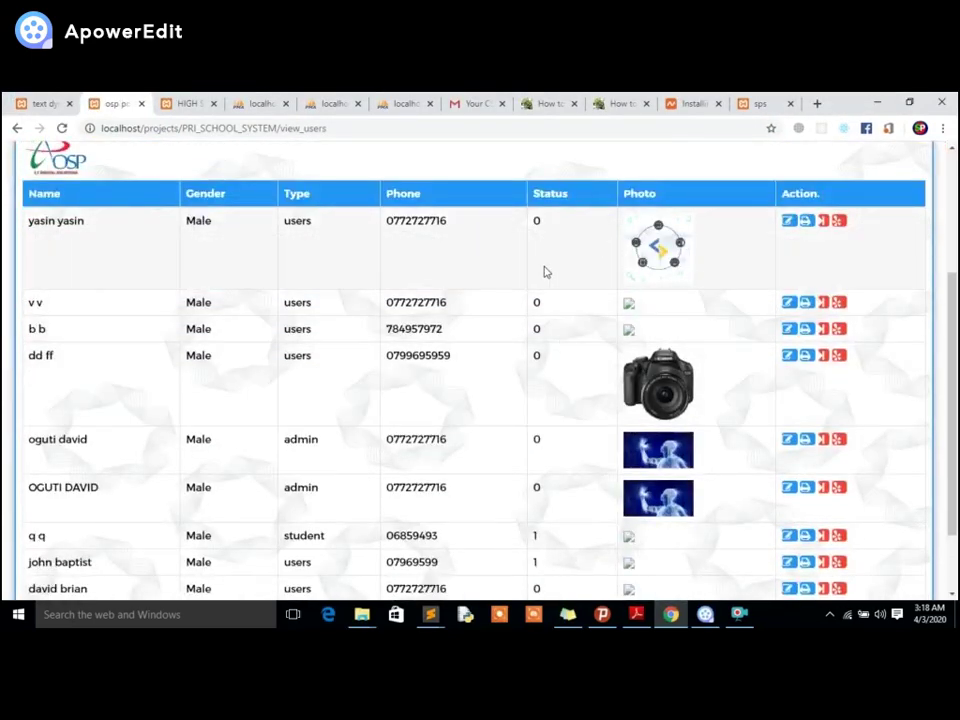
{"action": "scroll", "coordinate": [544, 272], "scroll_direction": "up", "scroll_amount": 1}
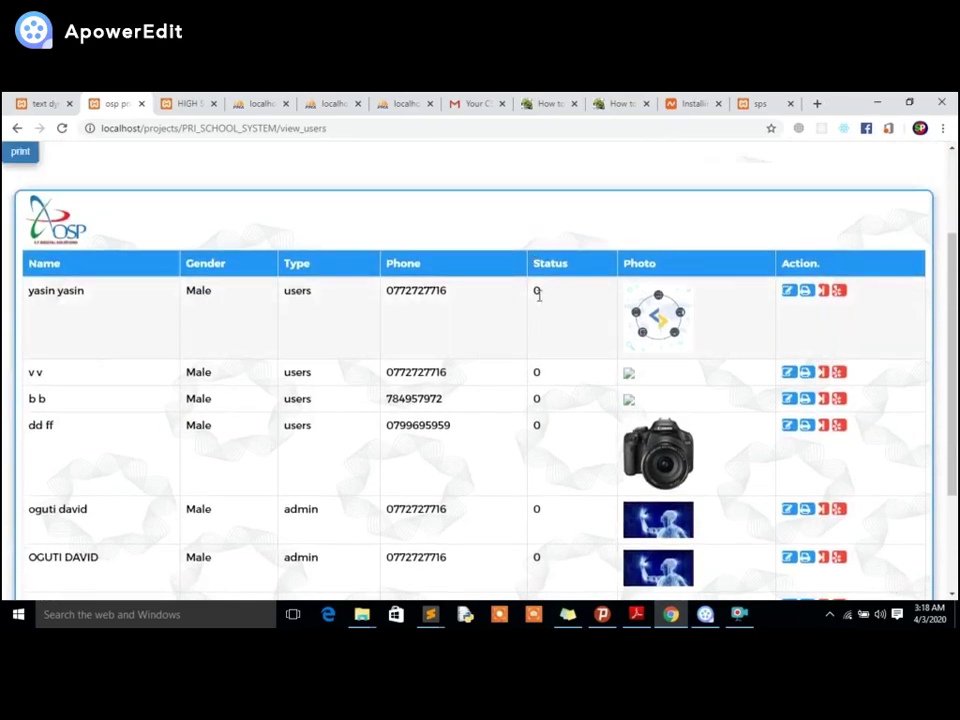
{"action": "scroll", "coordinate": [532, 303], "scroll_direction": "down", "scroll_amount": 3}
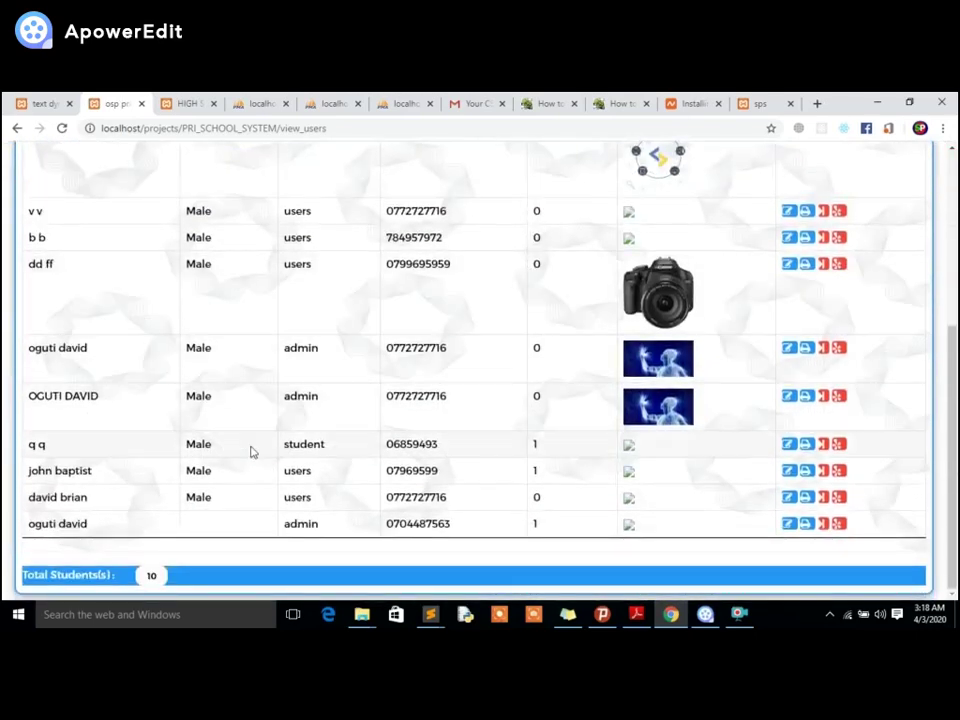
{"action": "left_click_drag", "start_coordinate": [430, 524], "coordinate": [521, 531]}
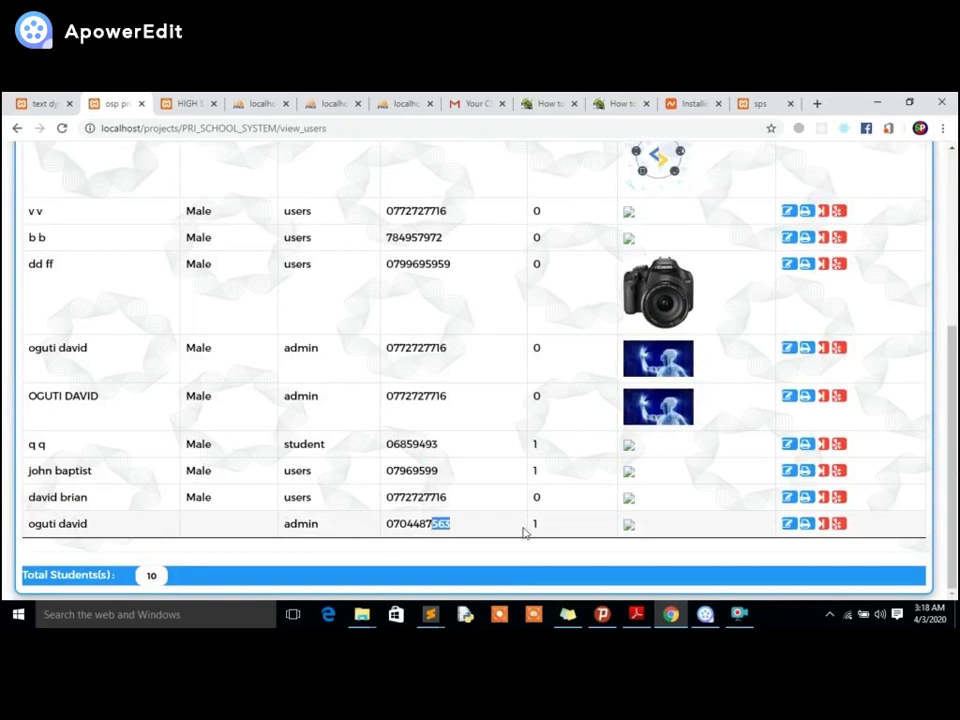
{"action": "left_click", "coordinate": [521, 531]}
{"action": "scroll", "coordinate": [560, 464], "scroll_direction": "up", "scroll_amount": 5}
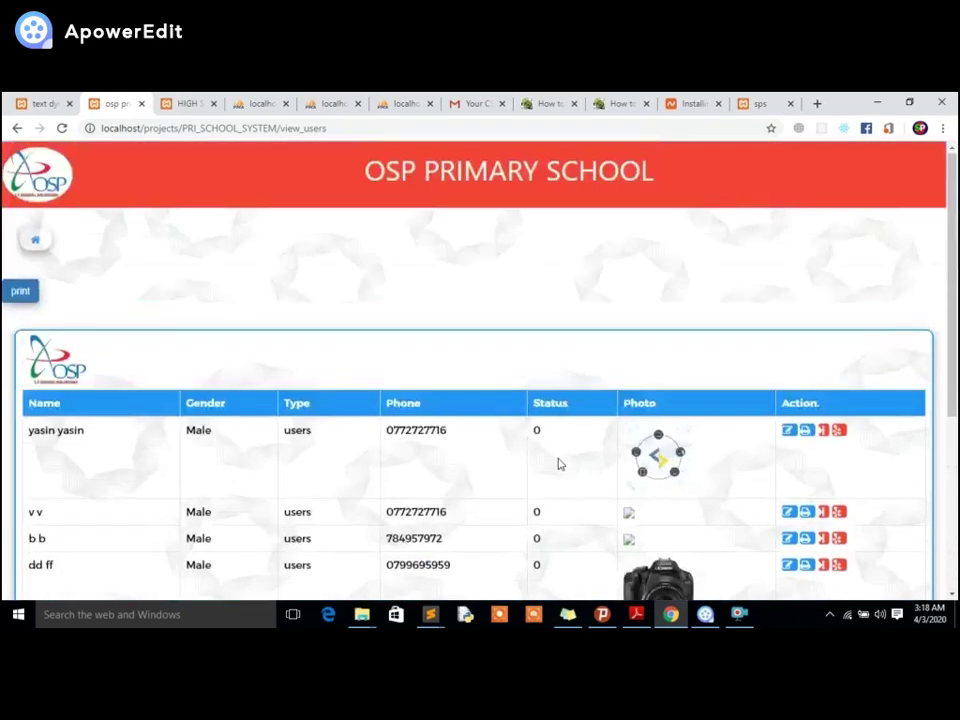
{"action": "left_click", "coordinate": [30, 180]}
{"action": "scroll", "coordinate": [43, 268], "scroll_direction": "down", "scroll_amount": 3}
{"action": "scroll", "coordinate": [75, 208], "scroll_direction": "up", "scroll_amount": 2}
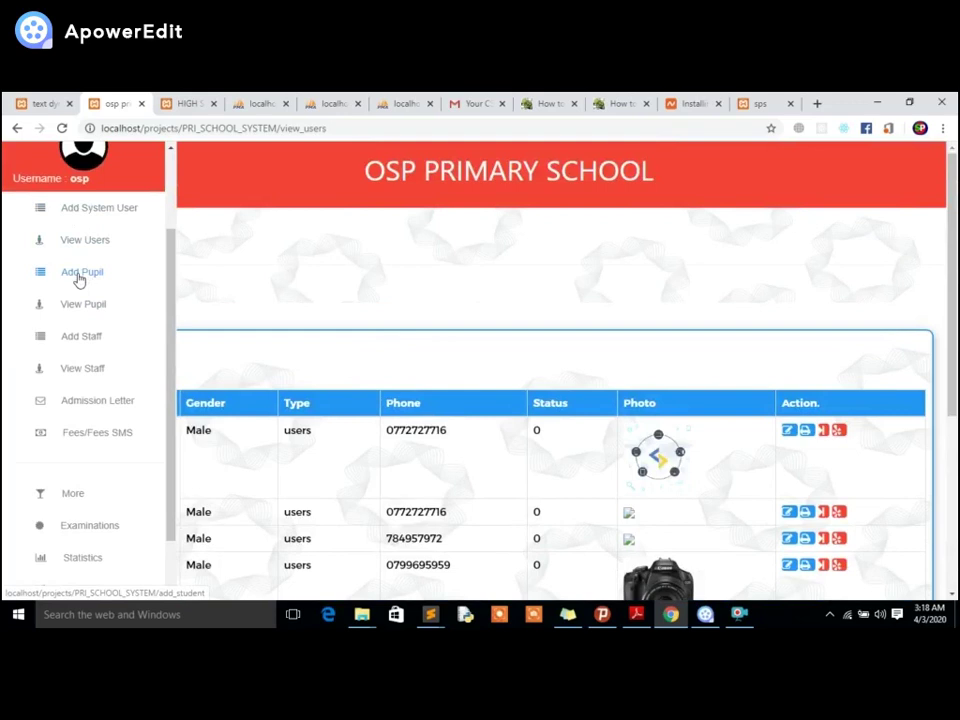
Start a new pupil with surname beginning 'Mac' and a capitalised 'R' other name.
{"action": "left_click", "coordinate": [79, 280]}
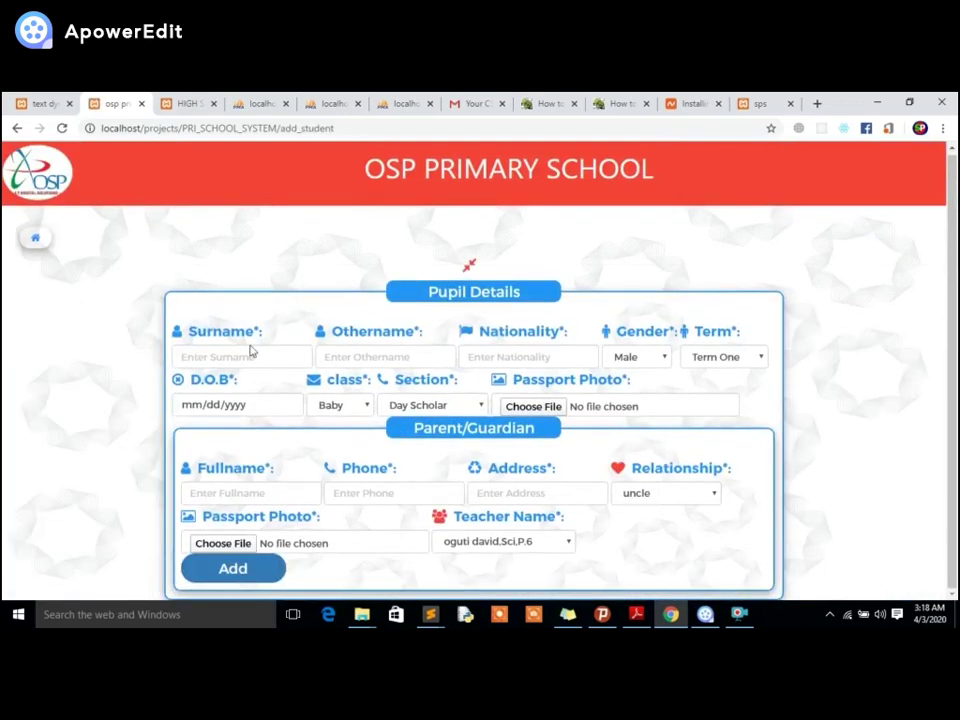
{"action": "left_click", "coordinate": [250, 356]}
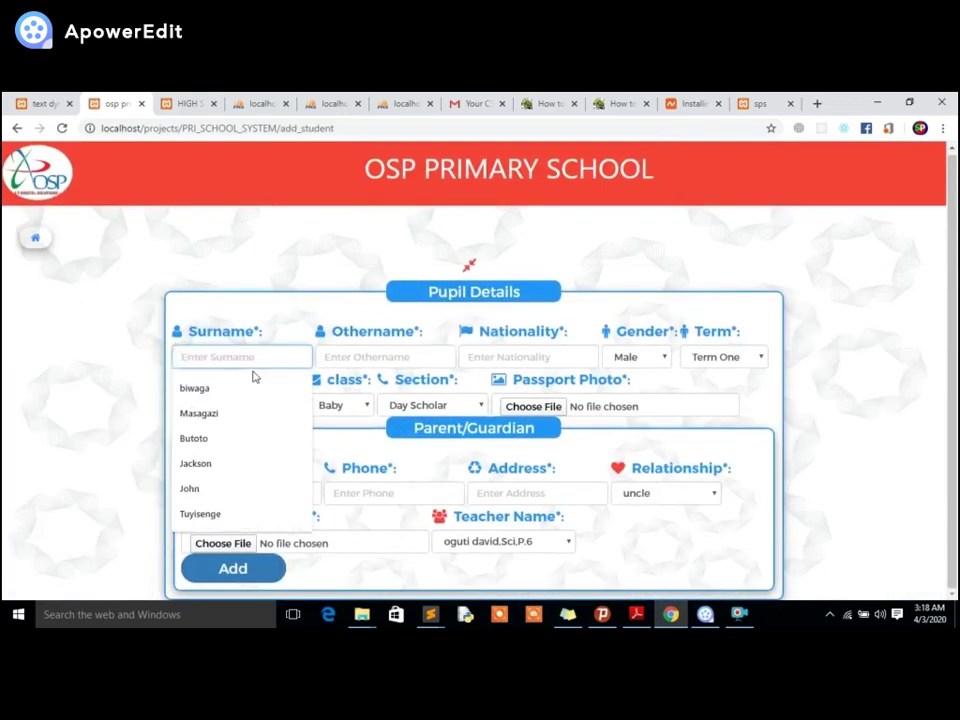
{"action": "left_click", "coordinate": [237, 396]}
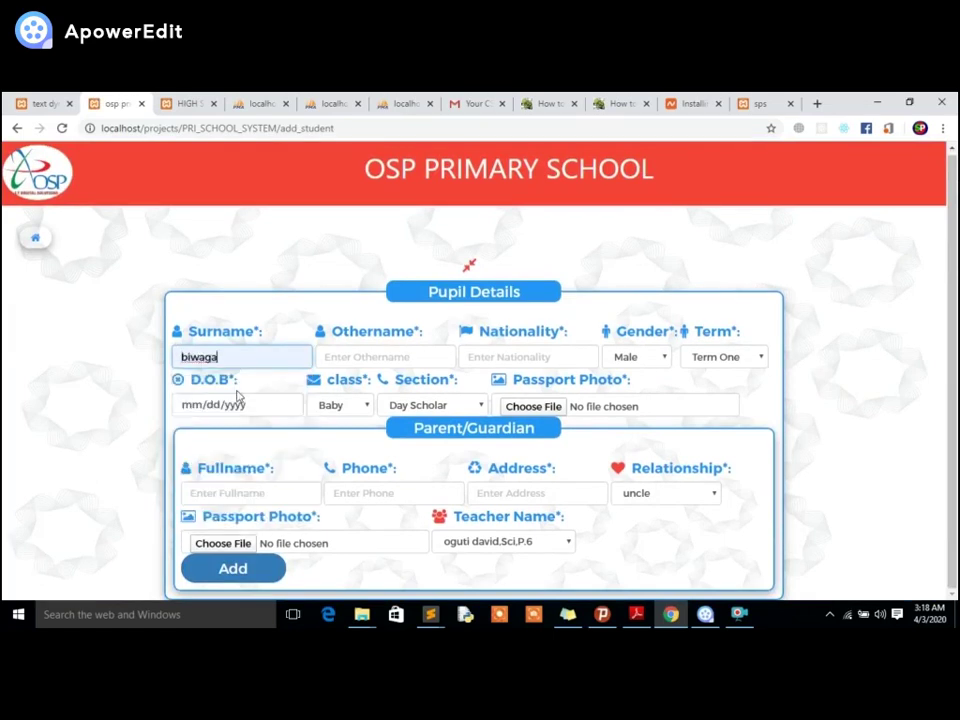
{"action": "left_click_drag", "start_coordinate": [215, 357], "coordinate": [172, 366]}
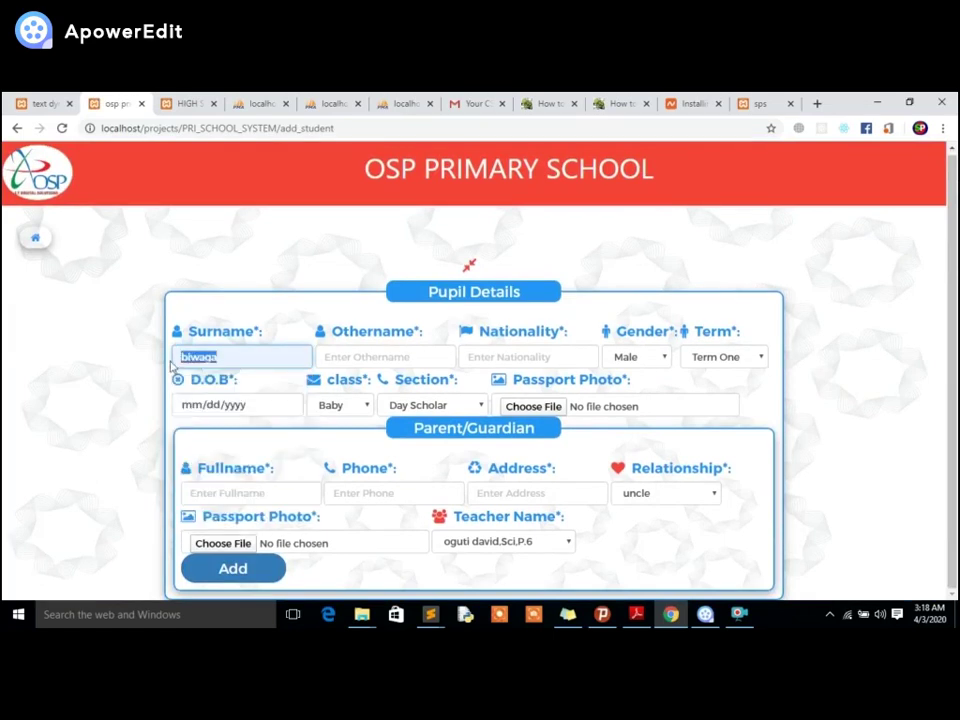
{"action": "type", "text": "Macklean"}
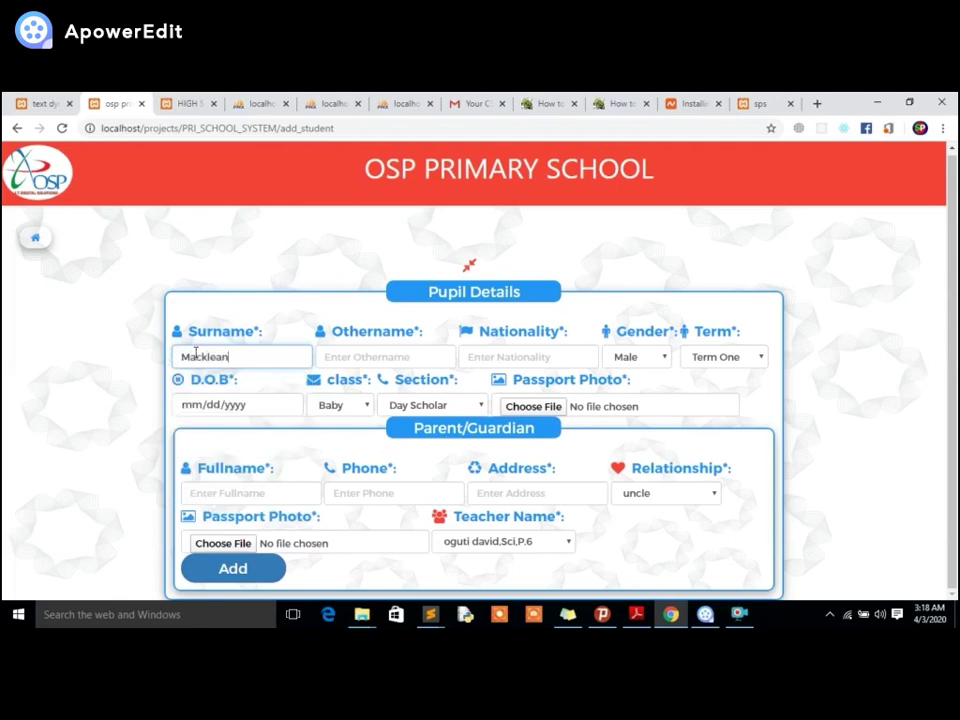
{"action": "left_click", "coordinate": [345, 352]}
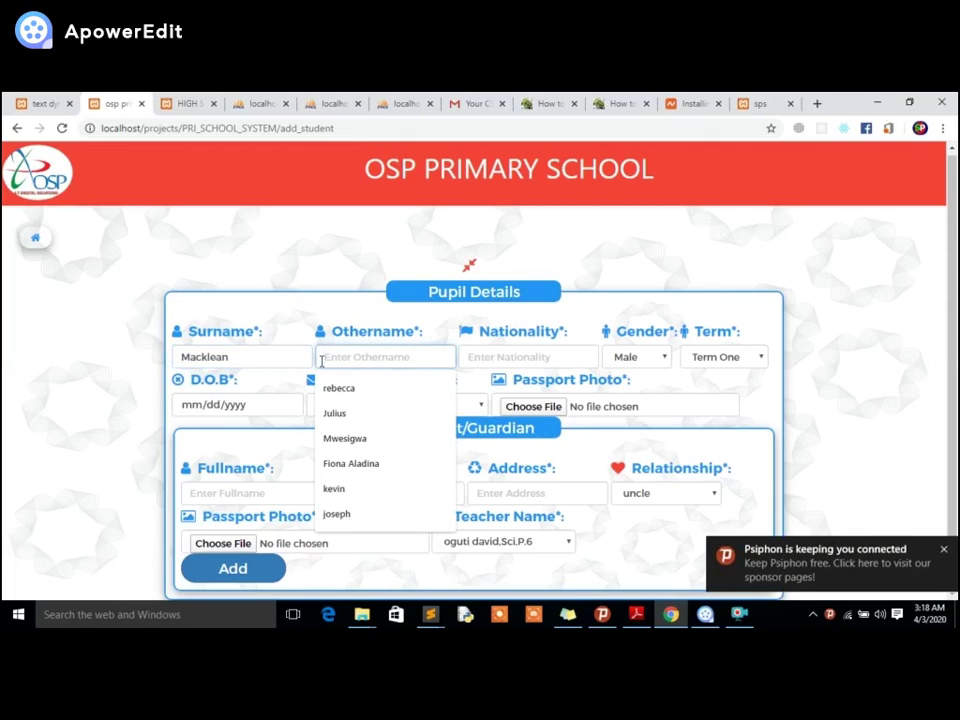
{"action": "left_click", "coordinate": [364, 398]}
{"action": "left_click", "coordinate": [318, 362]}
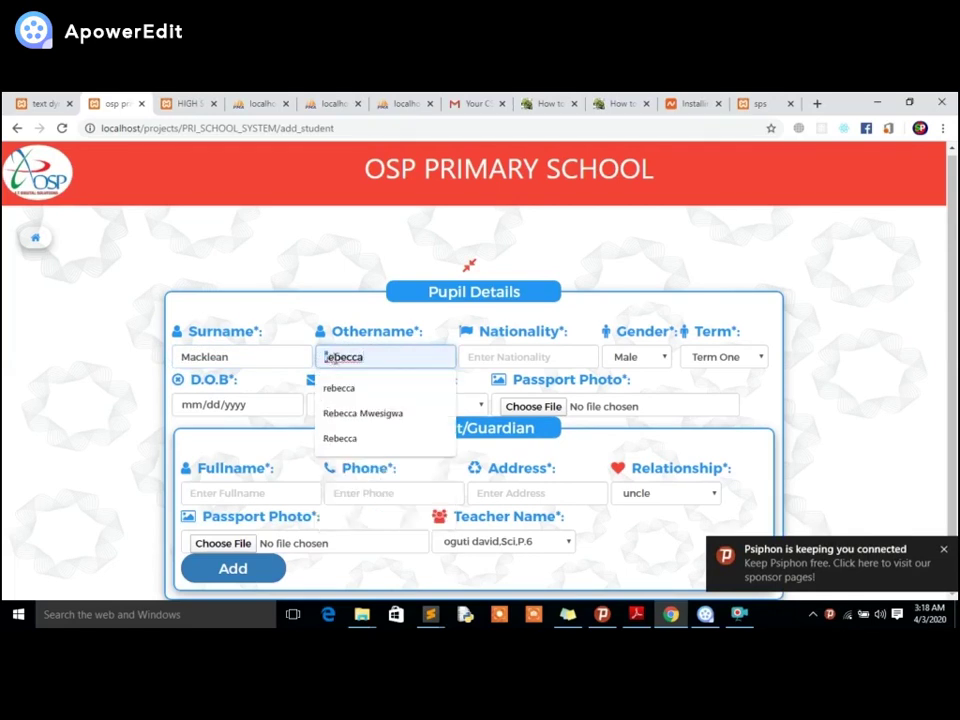
{"action": "key", "text": "Delete"}
{"action": "type", "text": "R"}
Set nationality to Ugandan, gender to Female, and term to Term Two.
{"action": "left_click", "coordinate": [495, 357]}
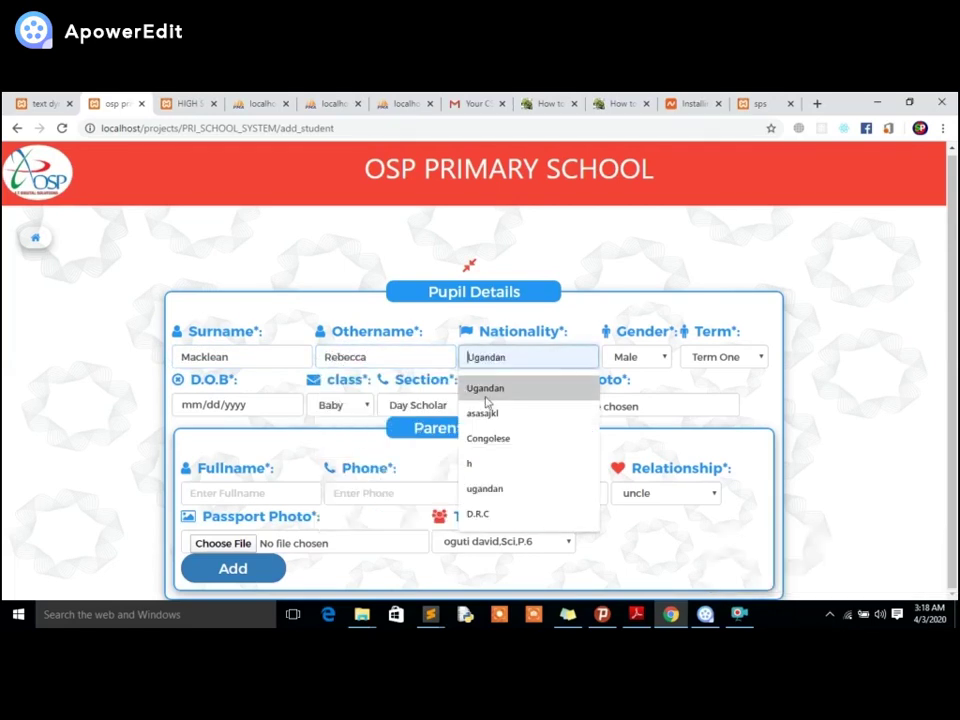
{"action": "left_click", "coordinate": [484, 388]}
{"action": "left_click", "coordinate": [650, 360]}
{"action": "left_click", "coordinate": [637, 389]}
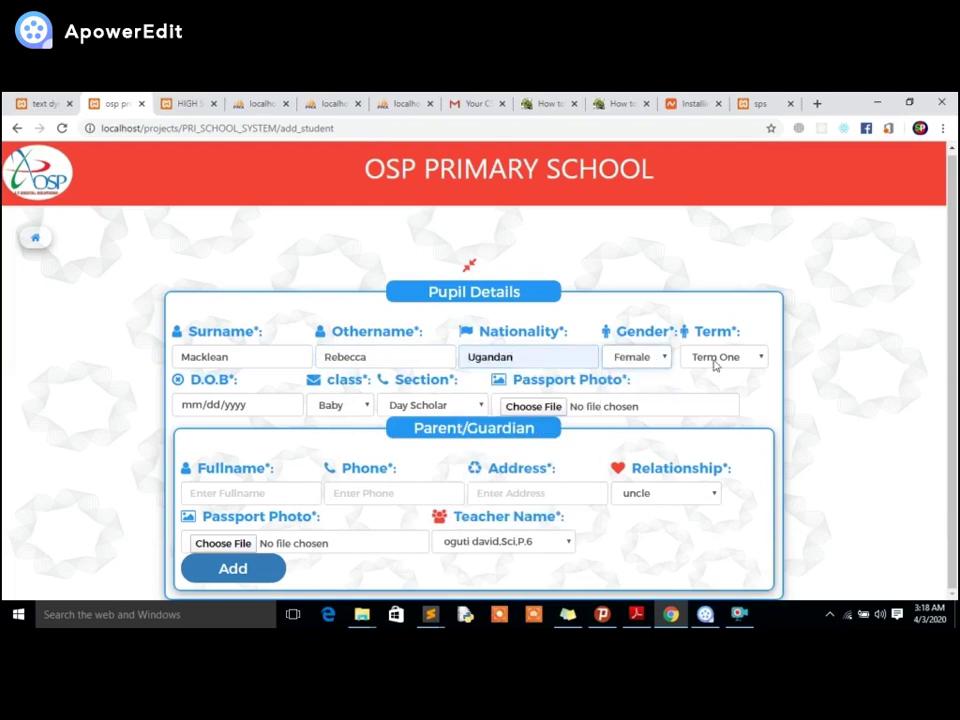
{"action": "left_click", "coordinate": [724, 358]}
{"action": "left_click", "coordinate": [718, 389]}
{"action": "left_click", "coordinate": [722, 360]}
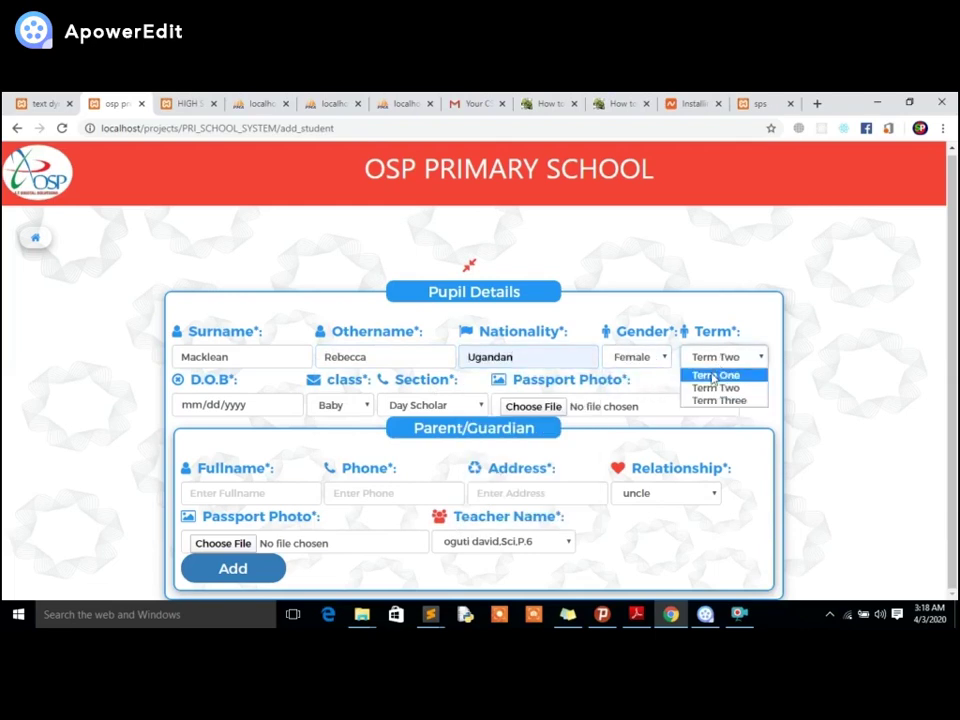
{"action": "left_click", "coordinate": [716, 376]}
{"action": "left_click", "coordinate": [720, 360]}
{"action": "left_click", "coordinate": [714, 388]}
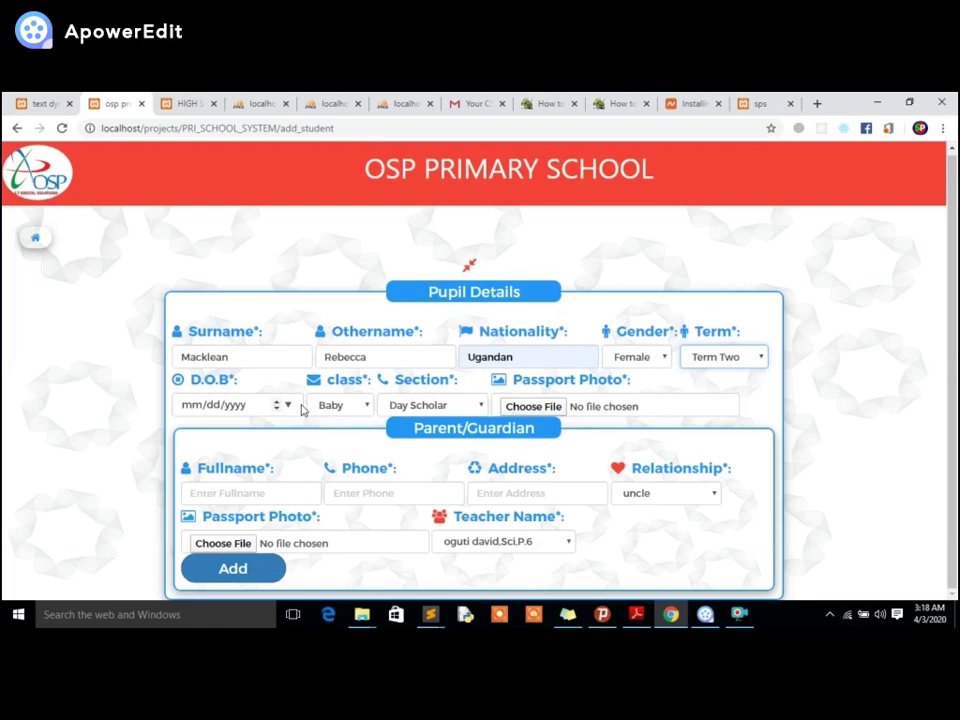
{"action": "left_click", "coordinate": [288, 407]}
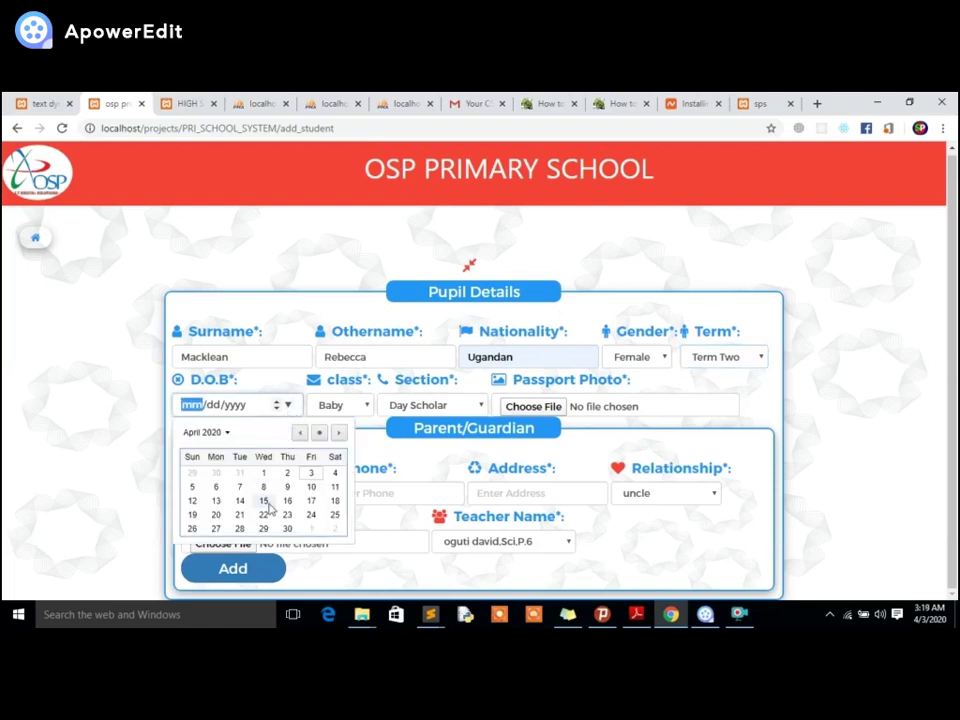
{"action": "left_click", "coordinate": [299, 432]}
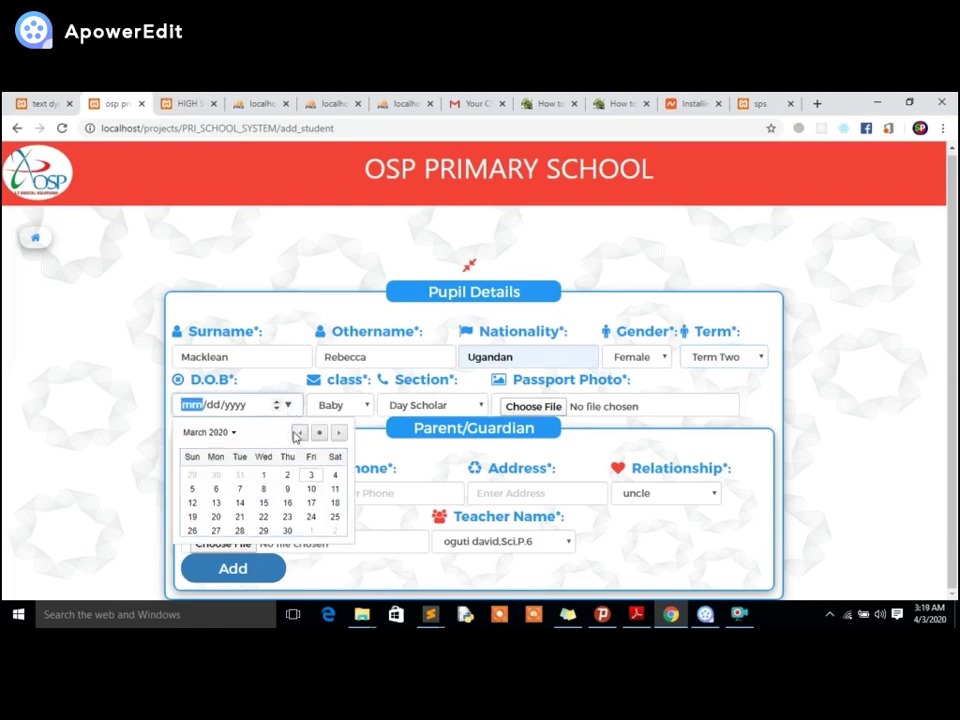
{"action": "left_click", "coordinate": [212, 432]}
{"action": "scroll", "coordinate": [250, 500], "scroll_direction": "up", "scroll_amount": 3}
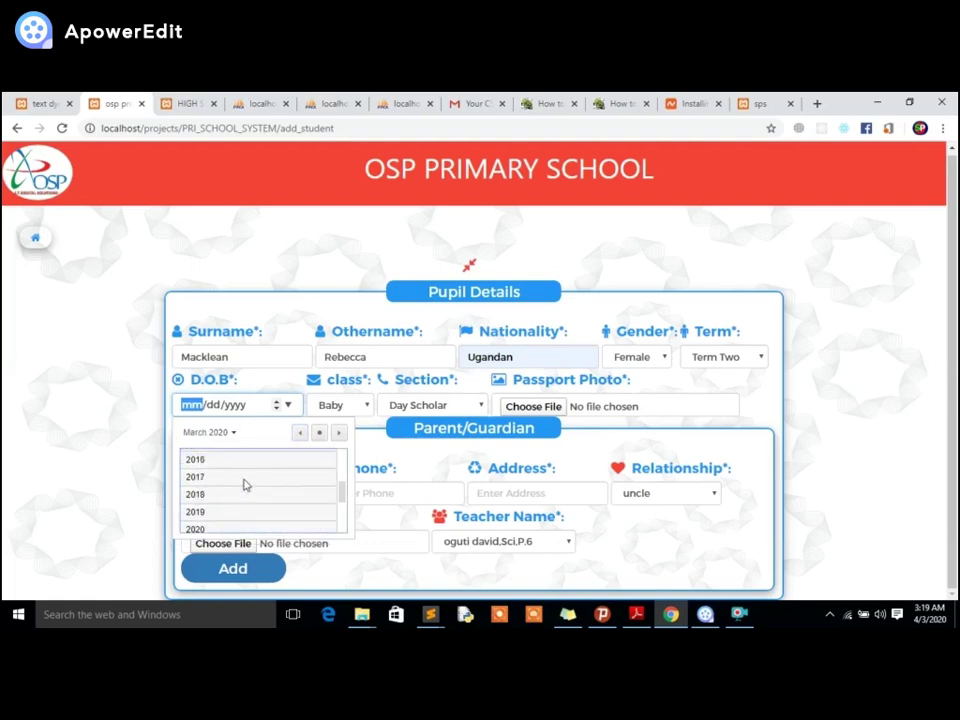
{"action": "left_click", "coordinate": [212, 462]}
{"action": "left_click", "coordinate": [203, 478]}
{"action": "left_click", "coordinate": [237, 500]}
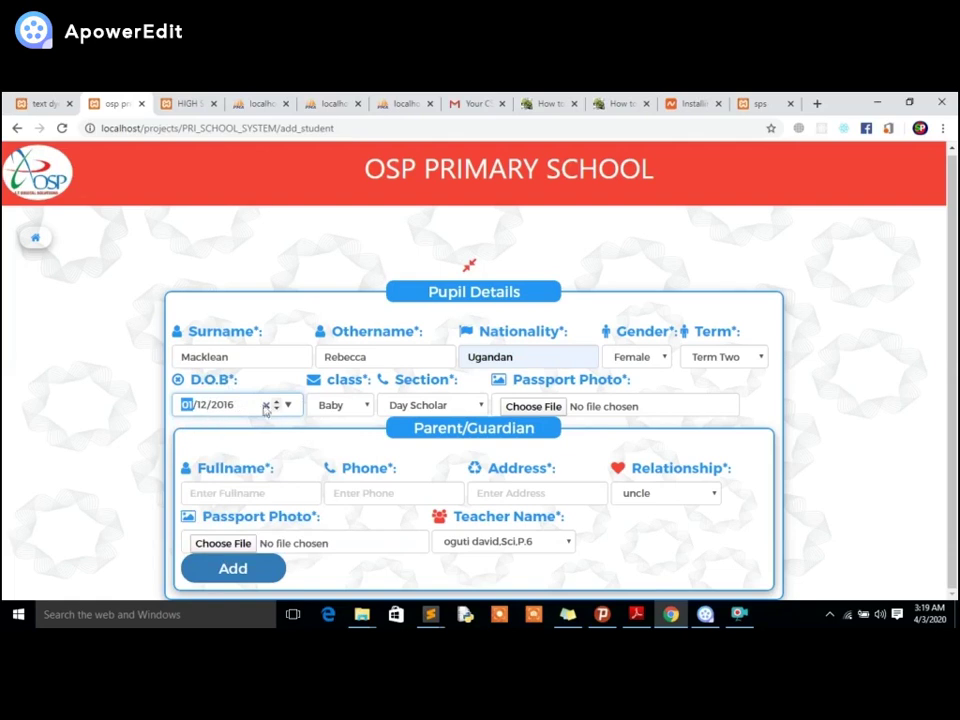
Set the class to P.6 and the section to Boarding Pupils.
{"action": "left_click", "coordinate": [343, 406]}
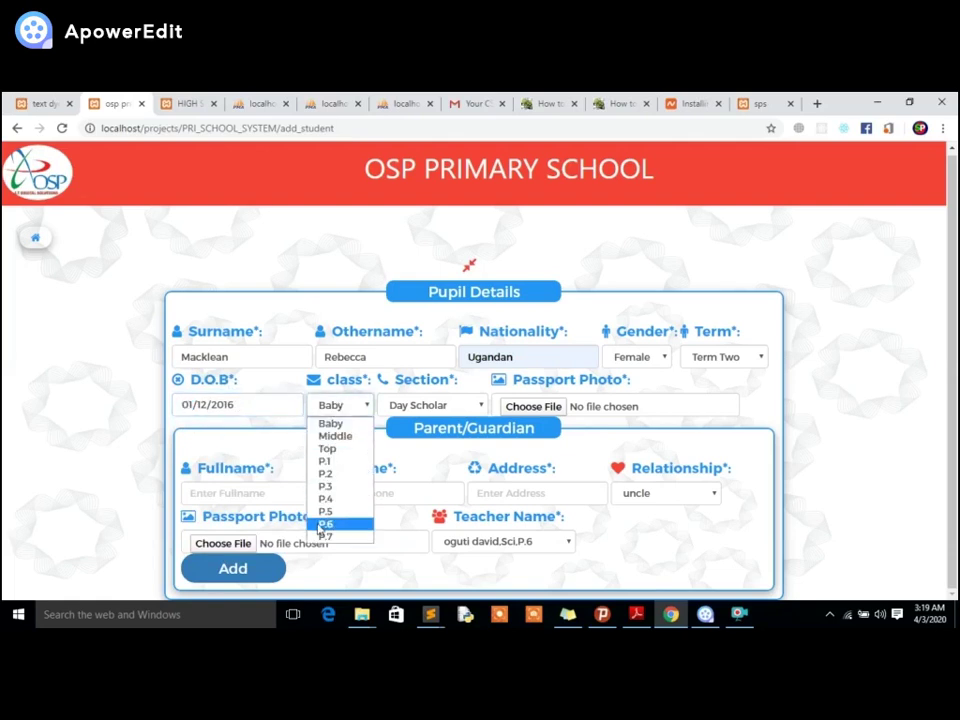
{"action": "left_click", "coordinate": [323, 524]}
{"action": "left_click", "coordinate": [440, 408]}
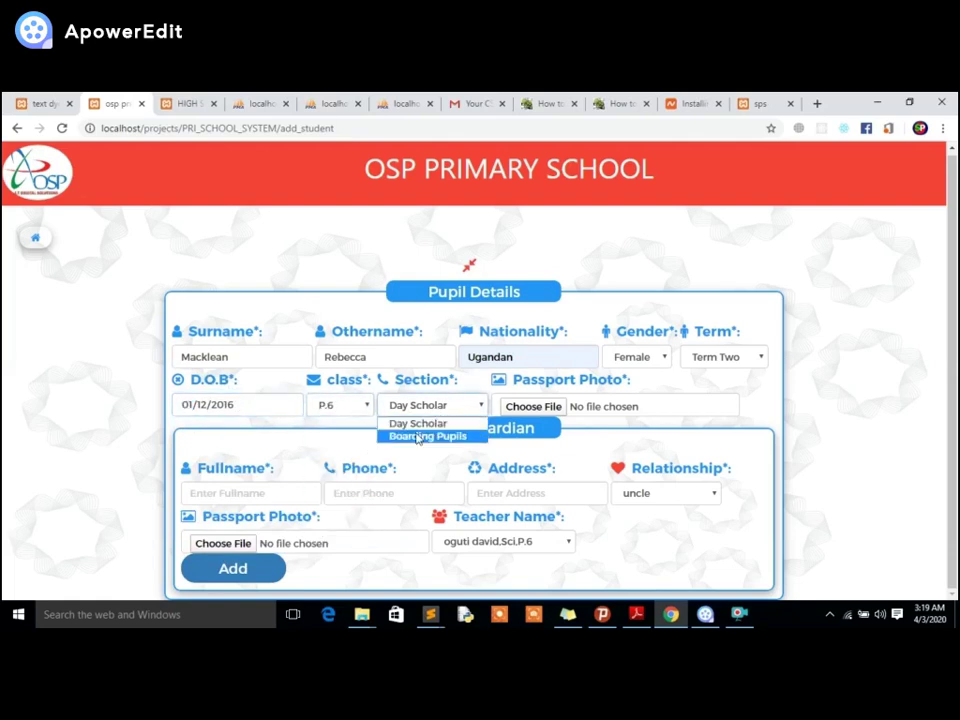
{"action": "left_click", "coordinate": [425, 435]}
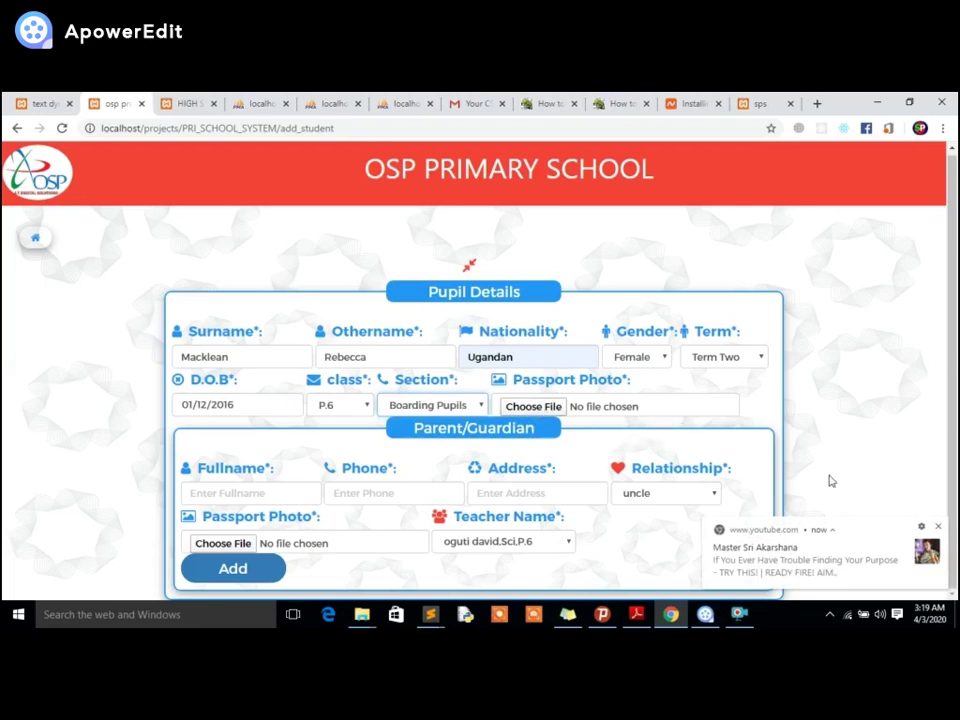
{"action": "left_click", "coordinate": [937, 526]}
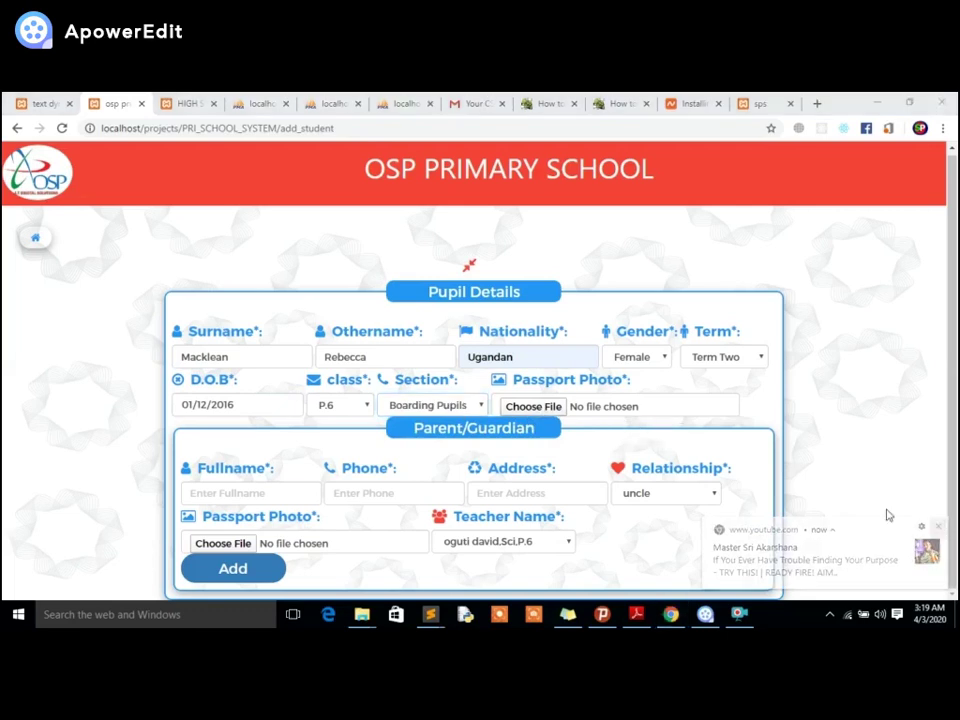
{"action": "left_click", "coordinate": [611, 406]}
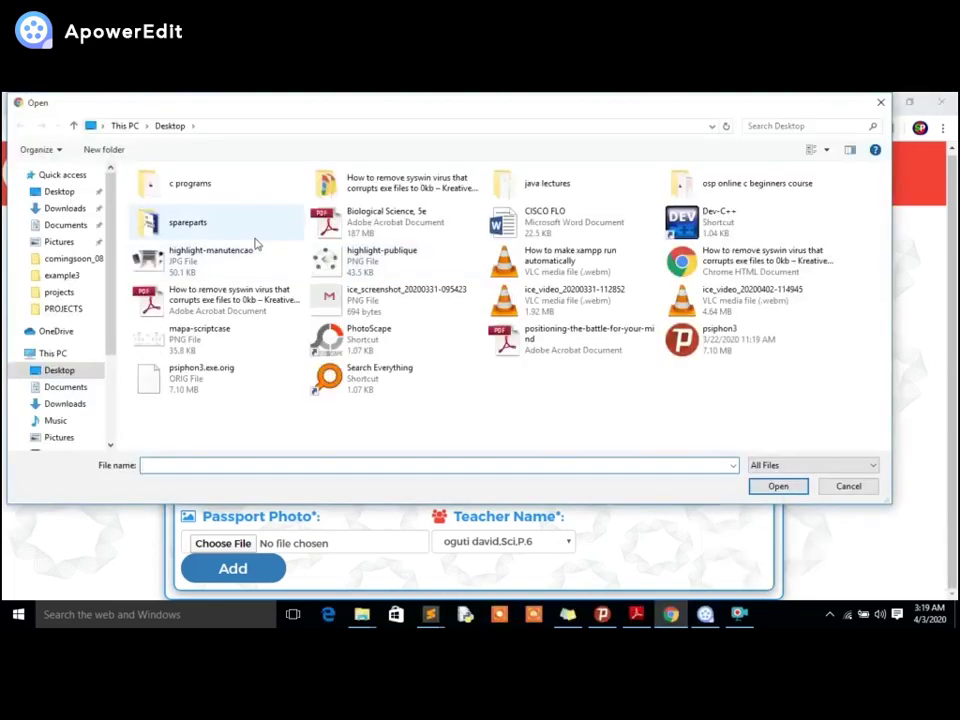
Attach highlight-manutencao.jpg as the photo and autofill the guardian with relationship brother.
{"action": "double_click", "coordinate": [181, 259]}
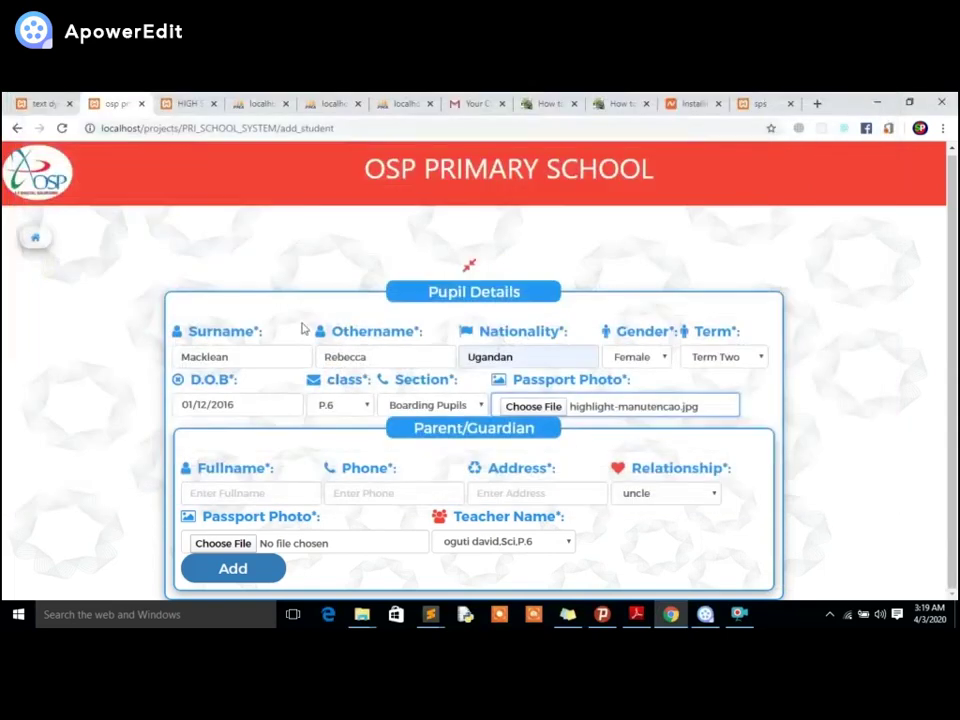
{"action": "left_click", "coordinate": [280, 493]}
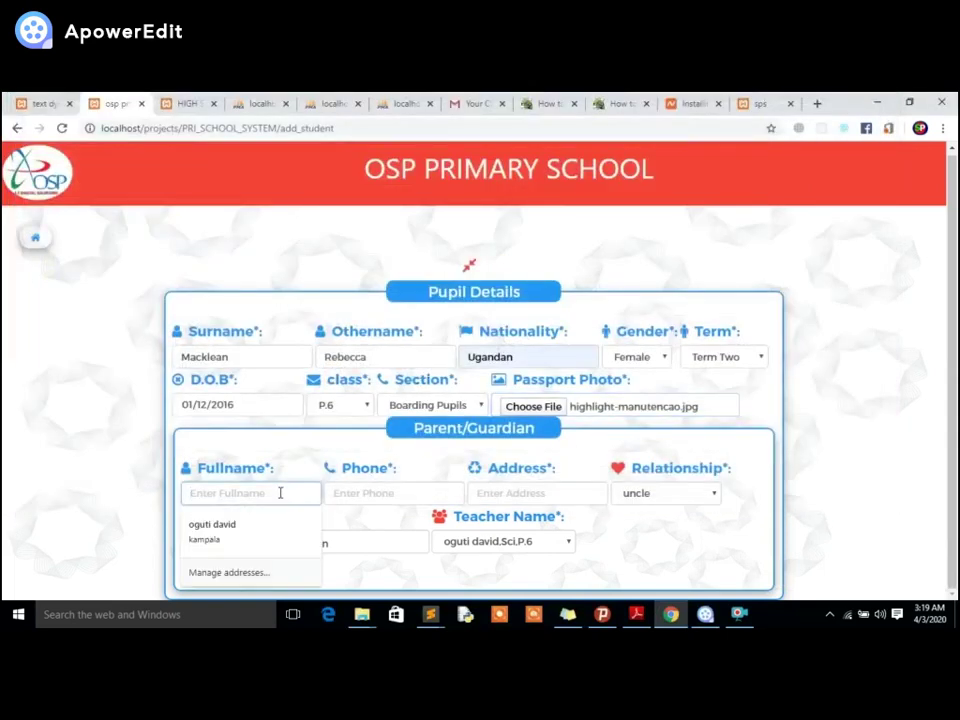
{"action": "left_click", "coordinate": [246, 529]}
{"action": "left_click", "coordinate": [660, 495]}
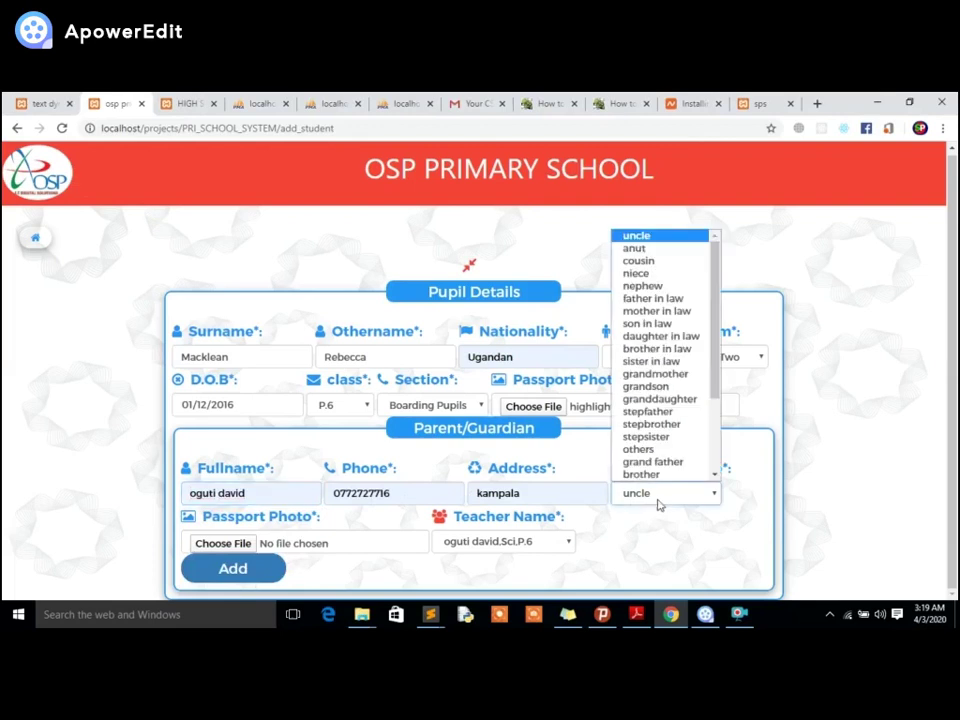
{"action": "left_click", "coordinate": [654, 463]}
{"action": "left_click", "coordinate": [656, 493]}
{"action": "left_click", "coordinate": [646, 475]}
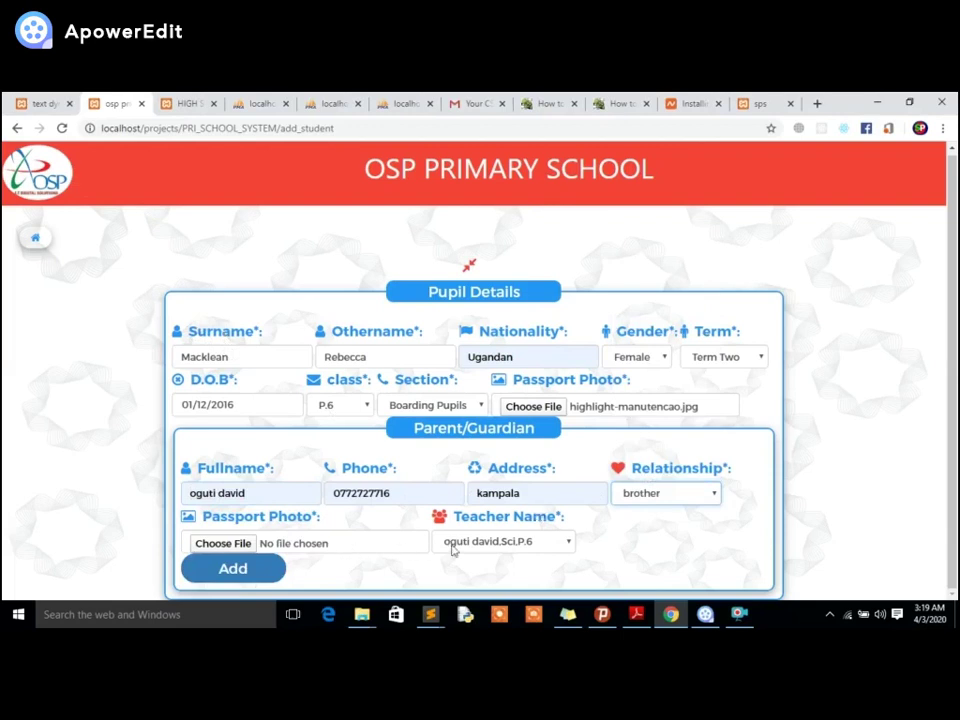
Assign a teacher and add the pupil record.
{"action": "left_click", "coordinate": [482, 545]}
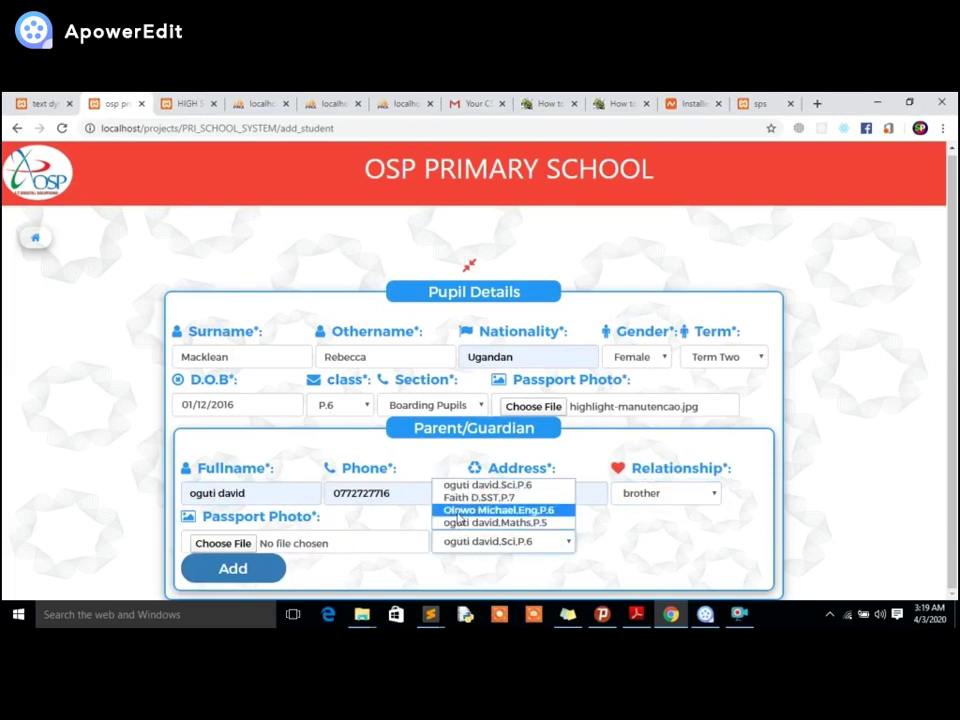
{"action": "left_click", "coordinate": [478, 497]}
{"action": "left_click", "coordinate": [236, 569]}
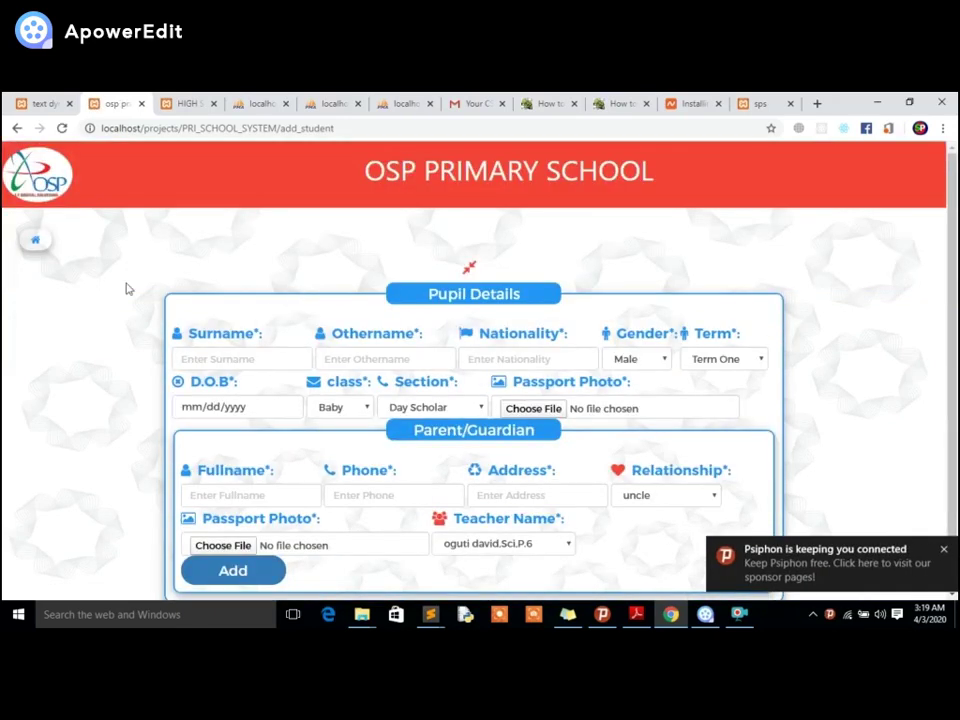
{"action": "left_click", "coordinate": [35, 240]}
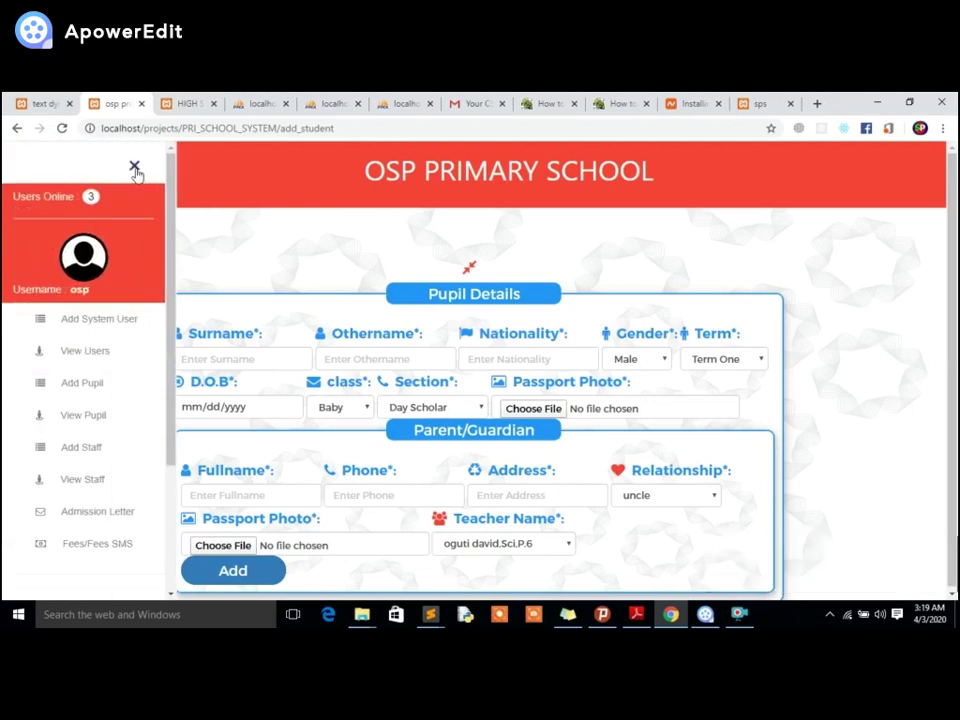
{"action": "left_click", "coordinate": [134, 165]}
{"action": "left_click", "coordinate": [409, 490]}
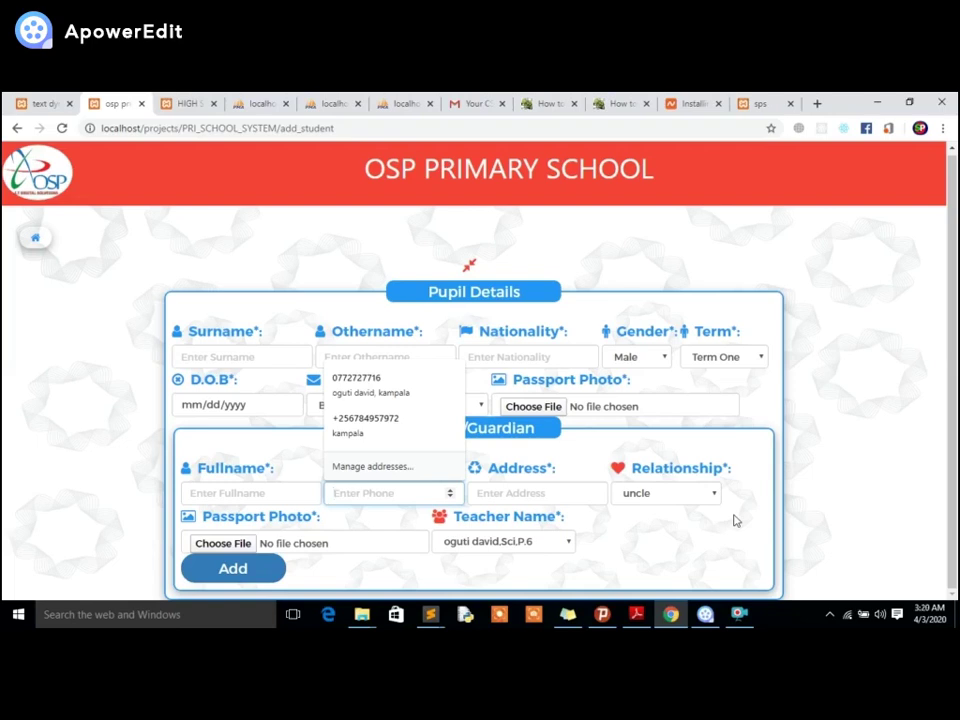
{"action": "left_click", "coordinate": [738, 518]}
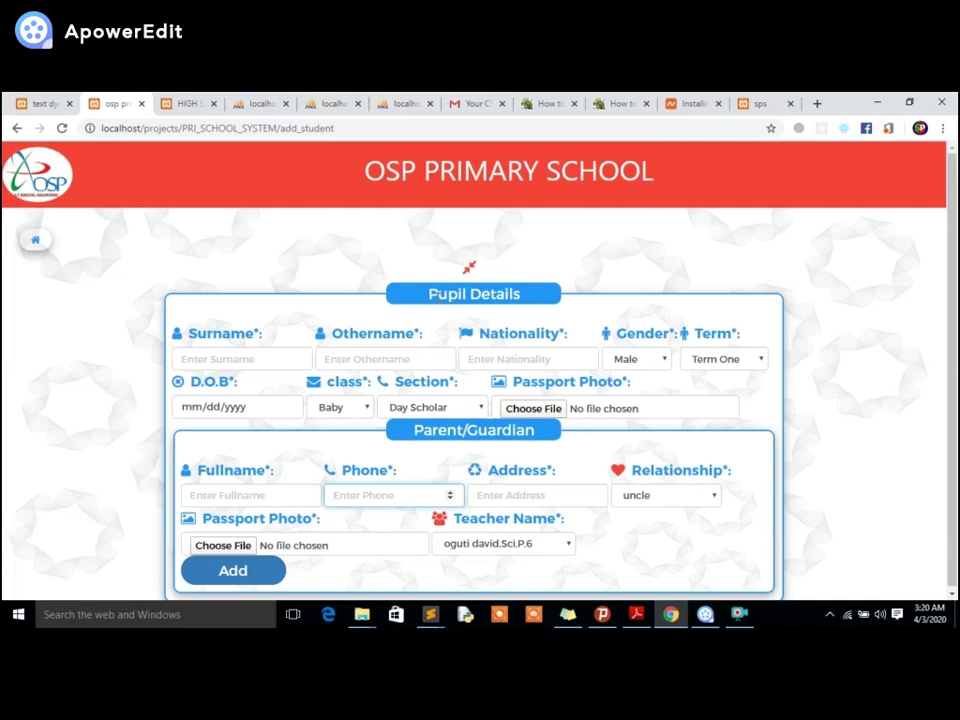
Visit View Staff, then View Pupil, and select the new pupil's 0000 registration year.
{"action": "left_click", "coordinate": [35, 240]}
{"action": "scroll", "coordinate": [73, 320], "scroll_direction": "down", "scroll_amount": 3}
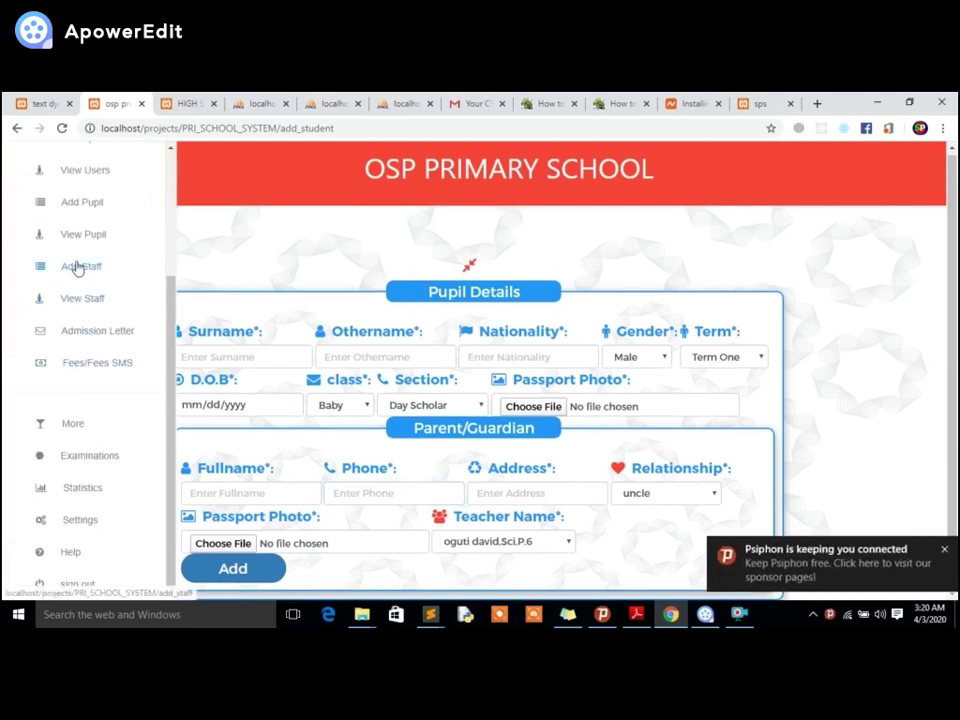
{"action": "left_click", "coordinate": [84, 301]}
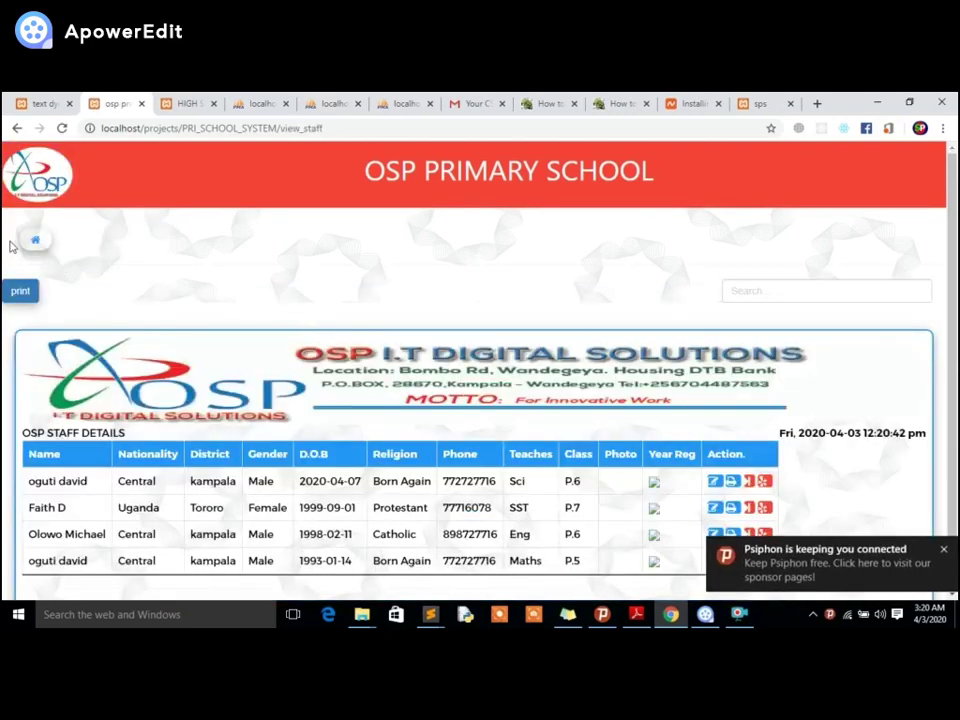
{"action": "left_click", "coordinate": [30, 243]}
{"action": "scroll", "coordinate": [92, 242], "scroll_direction": "down", "scroll_amount": 3}
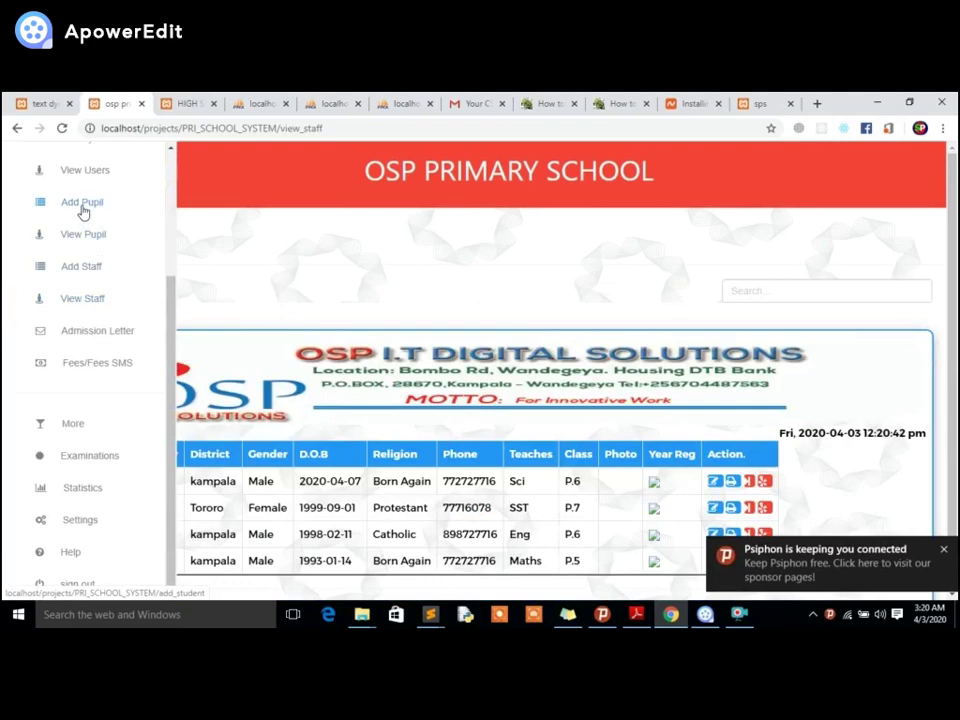
{"action": "left_click", "coordinate": [86, 236]}
{"action": "scroll", "coordinate": [396, 330], "scroll_direction": "down", "scroll_amount": 1}
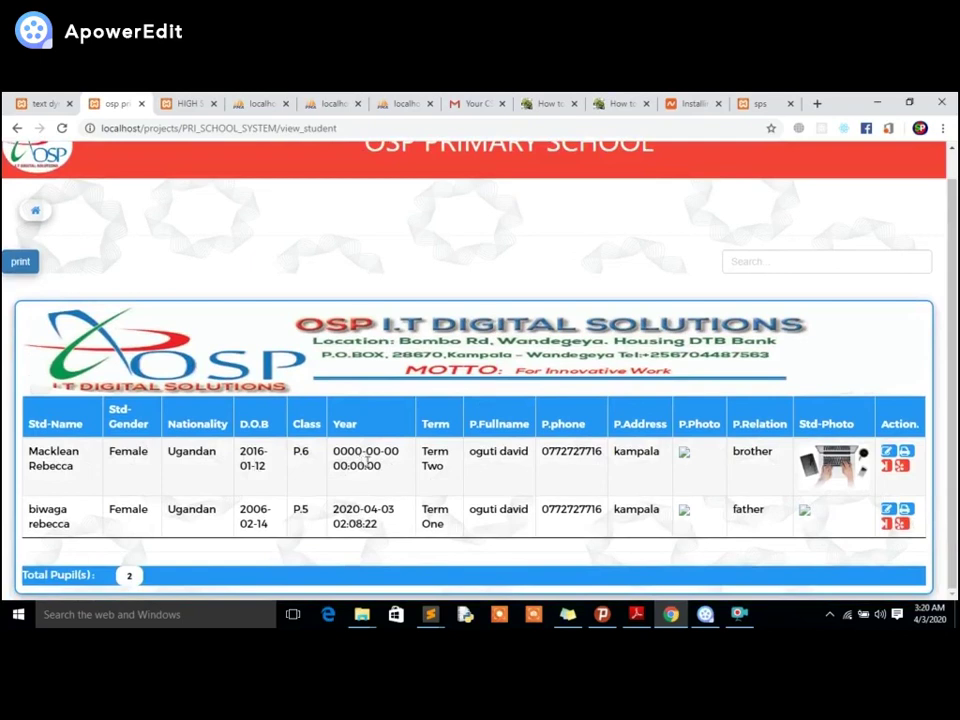
{"action": "left_click_drag", "start_coordinate": [334, 451], "coordinate": [380, 466]}
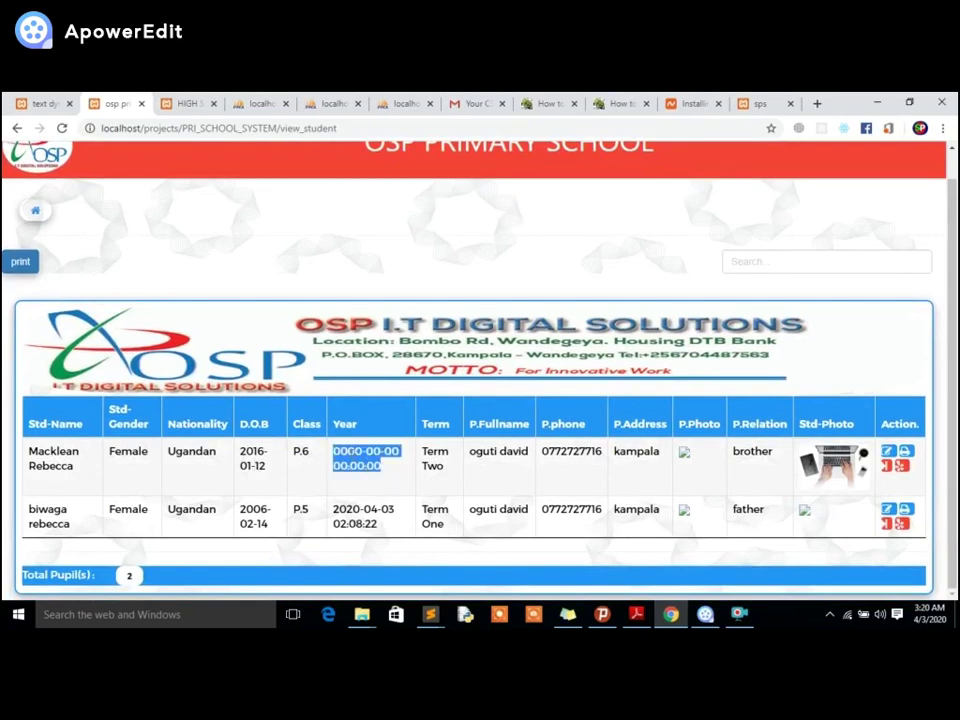
{"action": "double_click", "coordinate": [346, 451]}
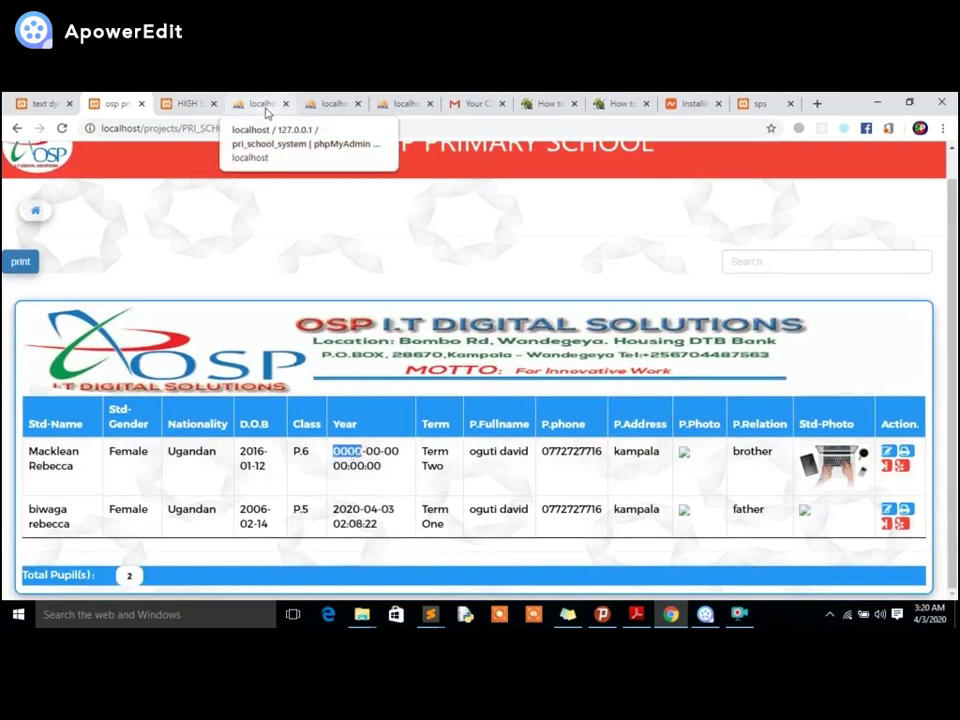
{"action": "left_click", "coordinate": [265, 110]}
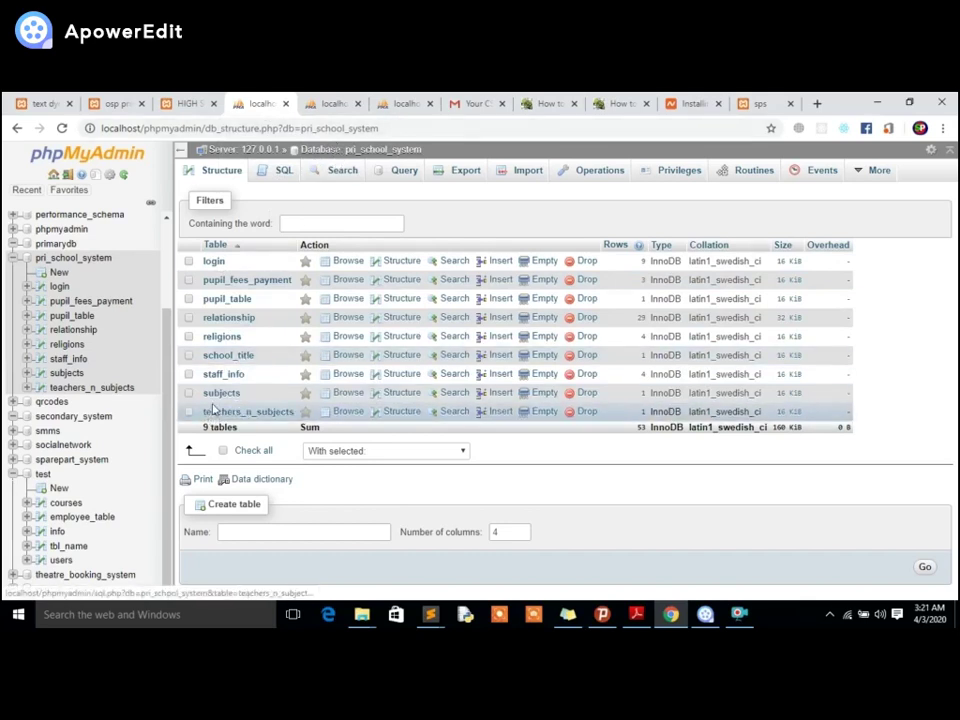
{"action": "left_click", "coordinate": [227, 300]}
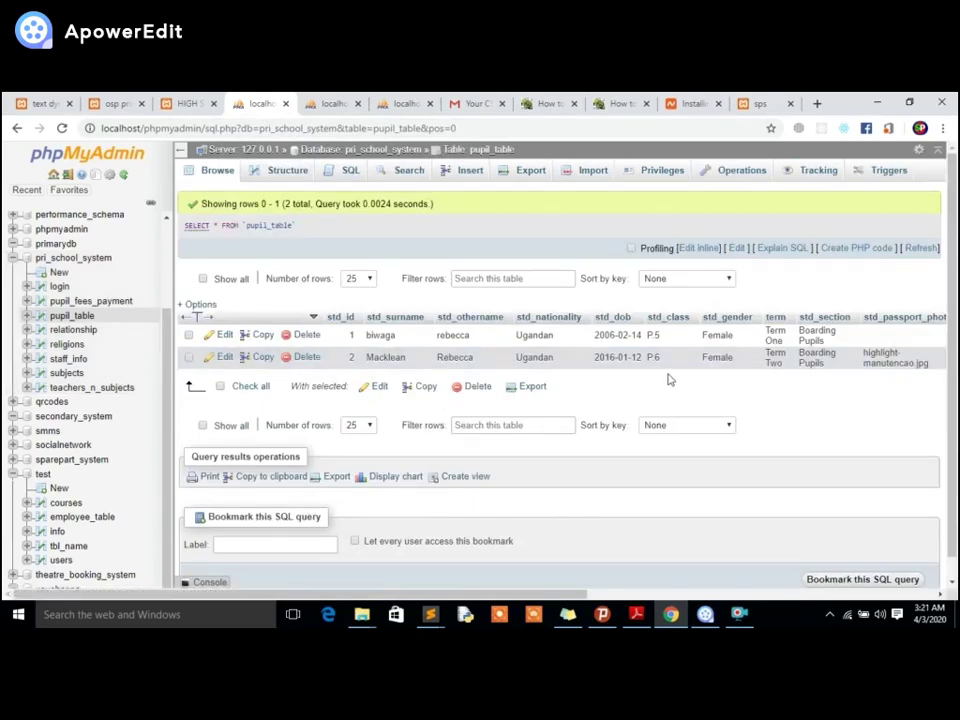
{"action": "scroll", "coordinate": [733, 574], "scroll_direction": "right", "scroll_amount": 5}
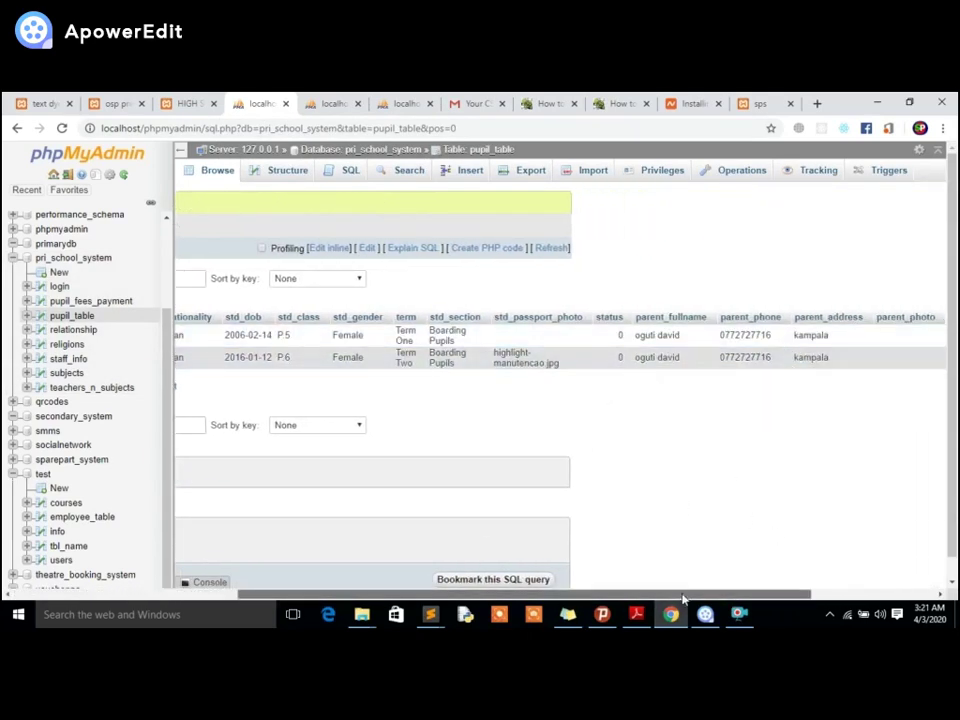
{"action": "scroll", "coordinate": [745, 585], "scroll_direction": "right", "scroll_amount": 2}
{"action": "scroll", "coordinate": [745, 585], "scroll_direction": "right", "scroll_amount": 2}
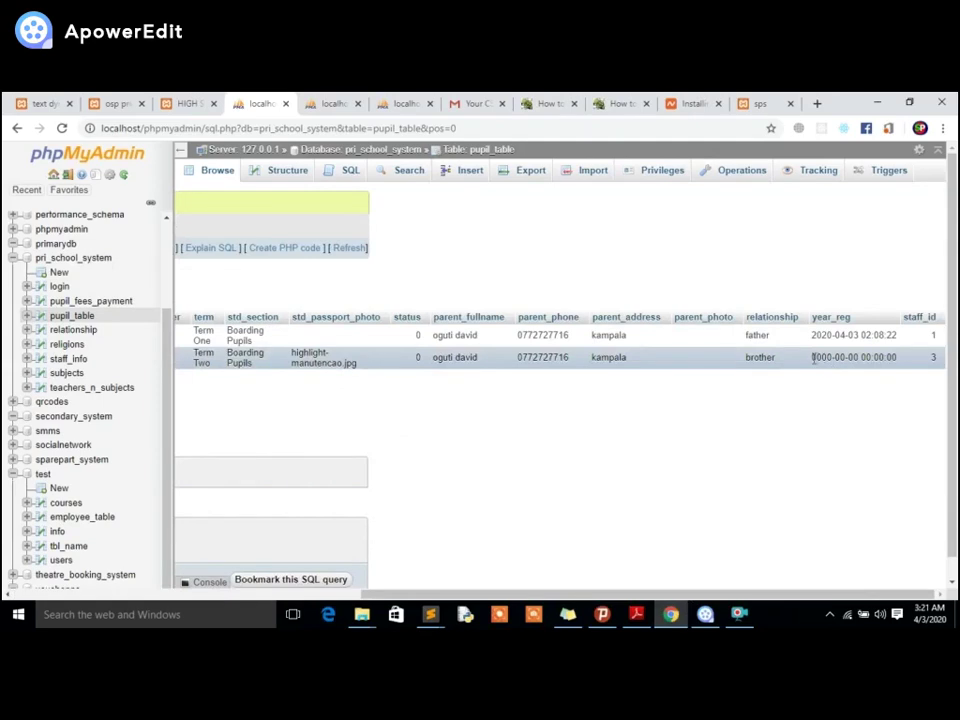
{"action": "triple_click", "coordinate": [813, 360]}
{"action": "left_click", "coordinate": [835, 375]}
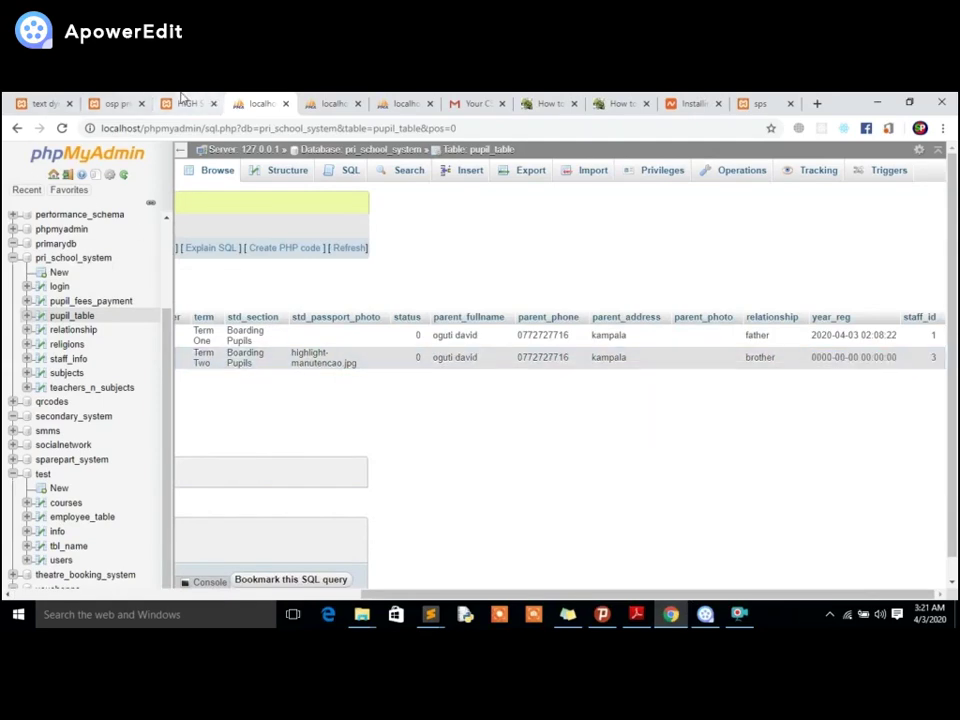
{"action": "left_click", "coordinate": [115, 103]}
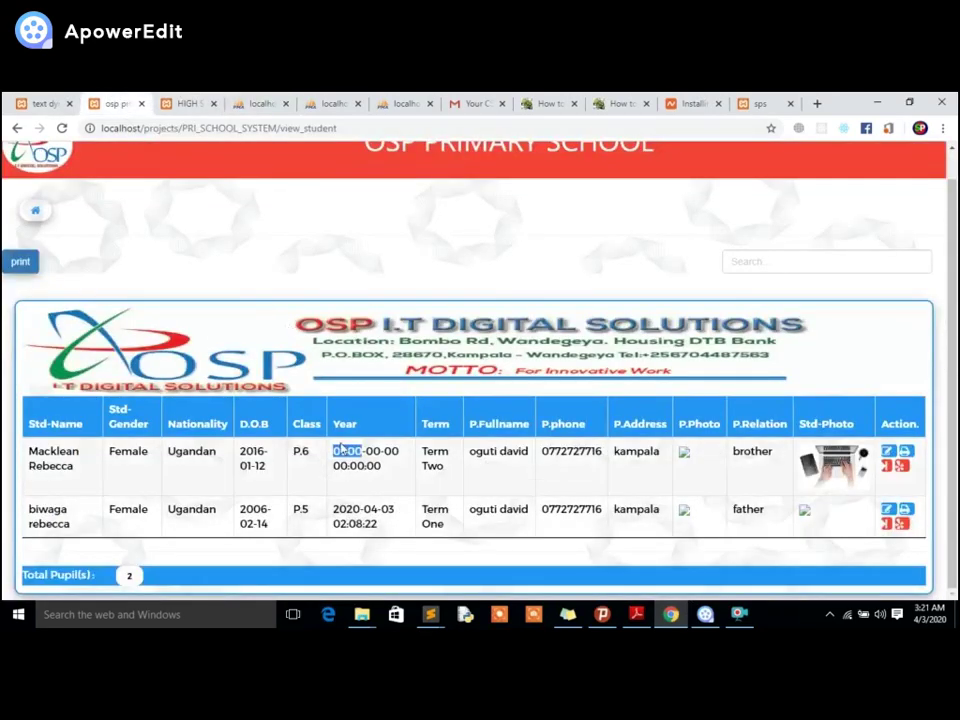
Open the new pupil's detail page after briefly entering and leaving her edit record.
{"action": "left_click", "coordinate": [341, 450]}
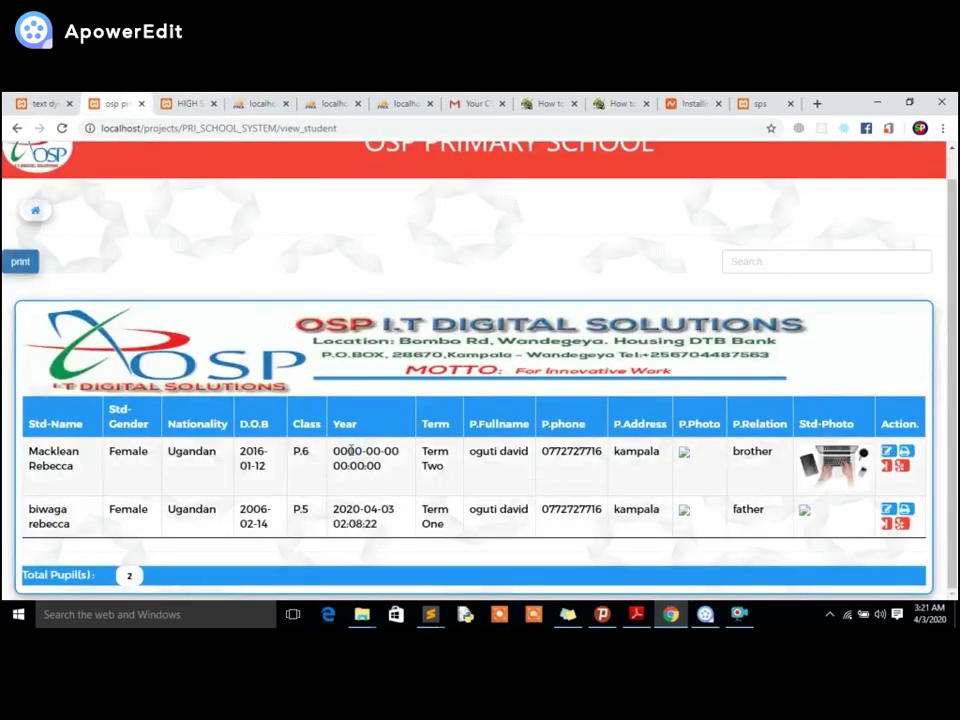
{"action": "left_click", "coordinate": [886, 452]}
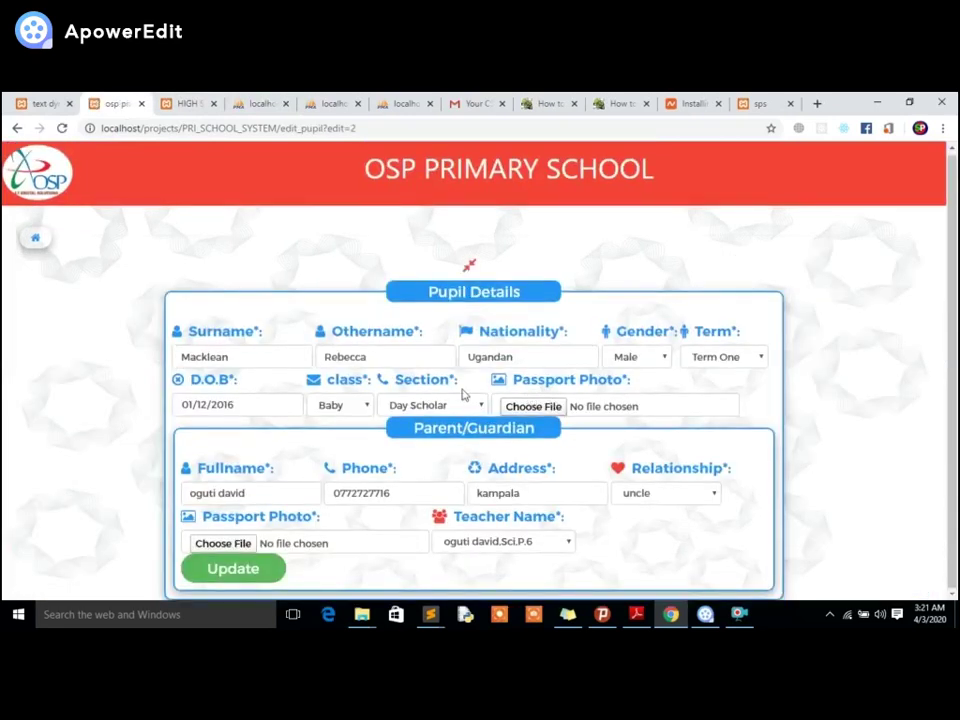
{"action": "left_click", "coordinate": [16, 128]}
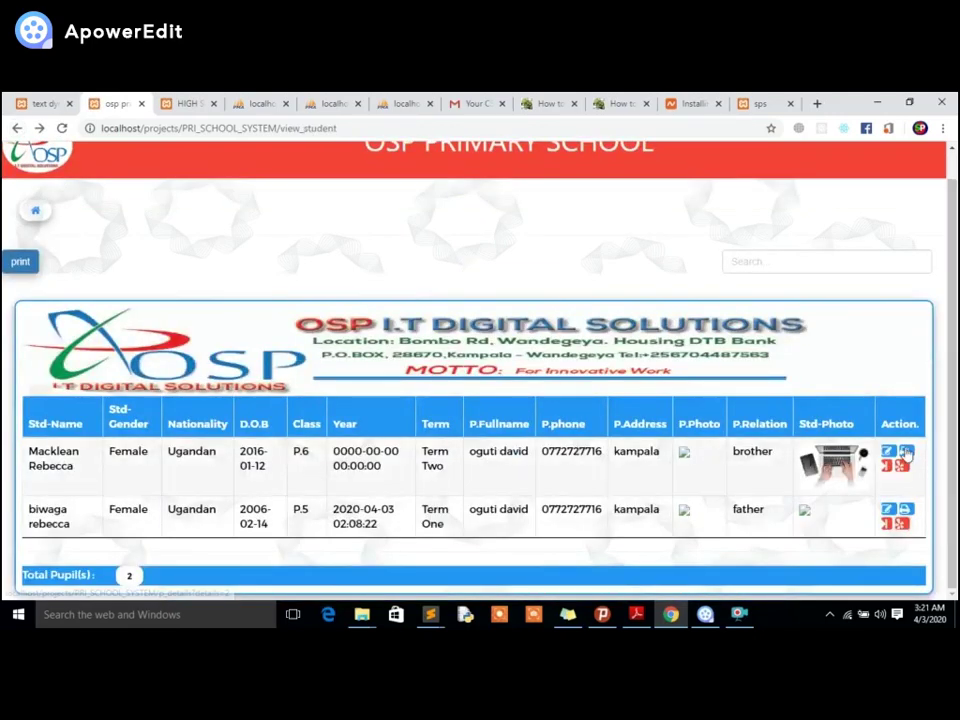
{"action": "left_click", "coordinate": [905, 452]}
{"action": "scroll", "coordinate": [476, 326], "scroll_direction": "down", "scroll_amount": 5}
{"action": "scroll", "coordinate": [459, 396], "scroll_direction": "up", "scroll_amount": 5}
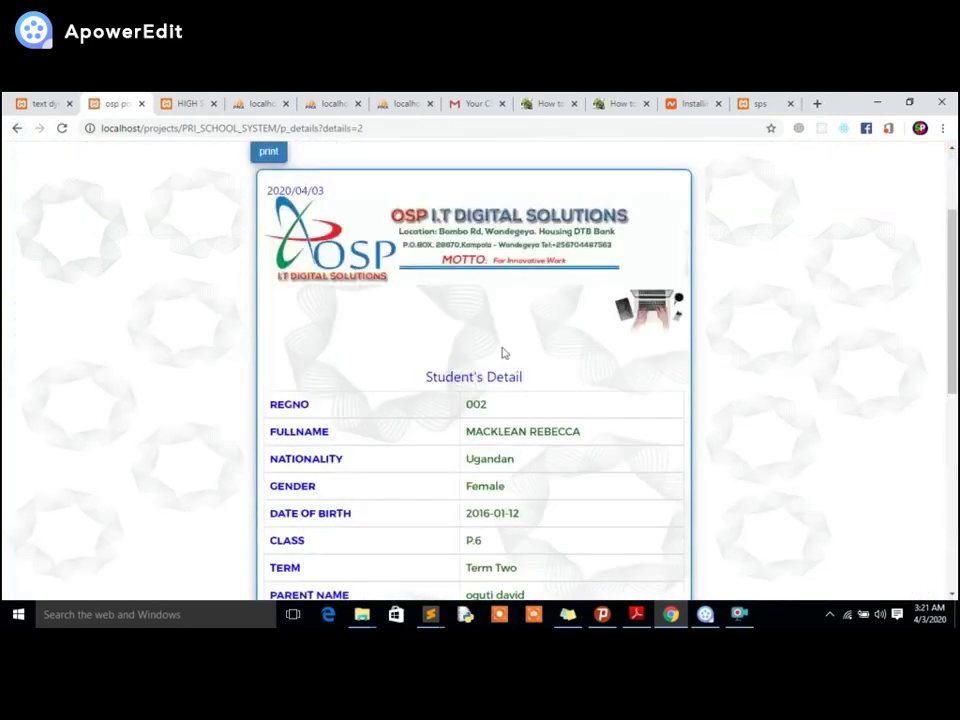
Cancel the print preview of the pupil's details and go back to the pupil list.
{"action": "left_click", "coordinate": [257, 146]}
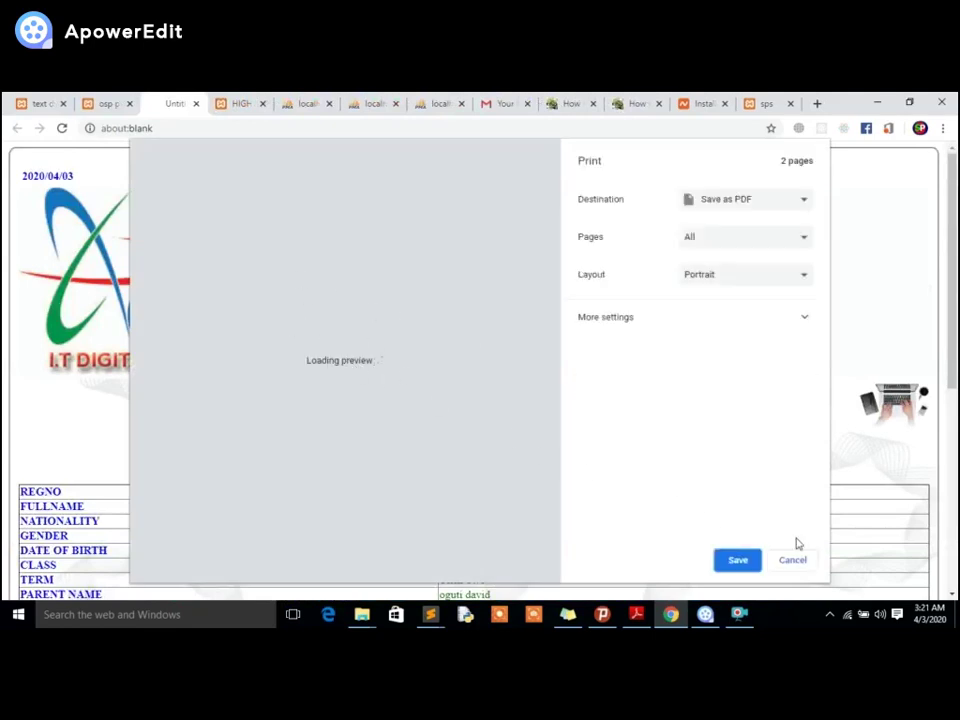
{"action": "left_click", "coordinate": [785, 562]}
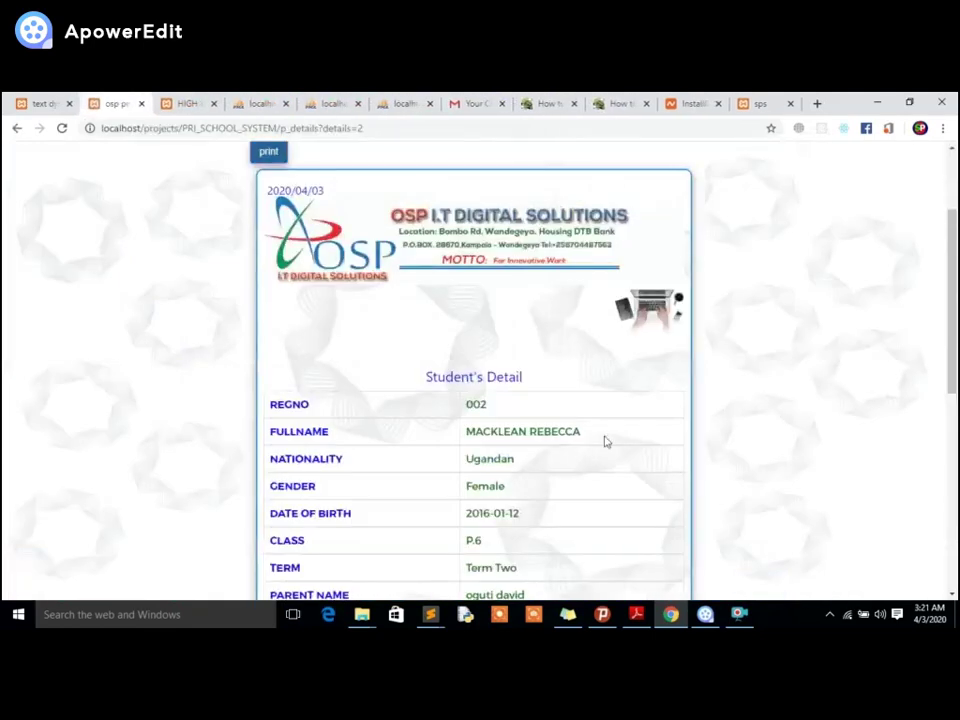
{"action": "scroll", "coordinate": [347, 343], "scroll_direction": "up", "scroll_amount": 2}
{"action": "left_click", "coordinate": [17, 128]}
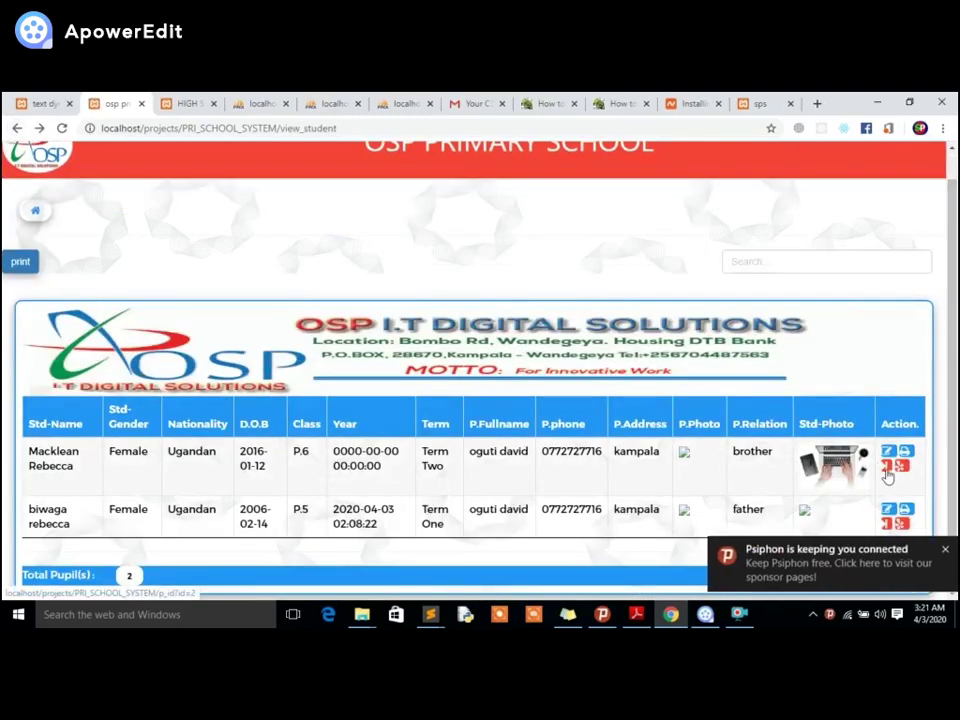
{"action": "left_click", "coordinate": [887, 468]}
{"action": "scroll", "coordinate": [540, 433], "scroll_direction": "down", "scroll_amount": 2}
{"action": "scroll", "coordinate": [539, 433], "scroll_direction": "up", "scroll_amount": 1}
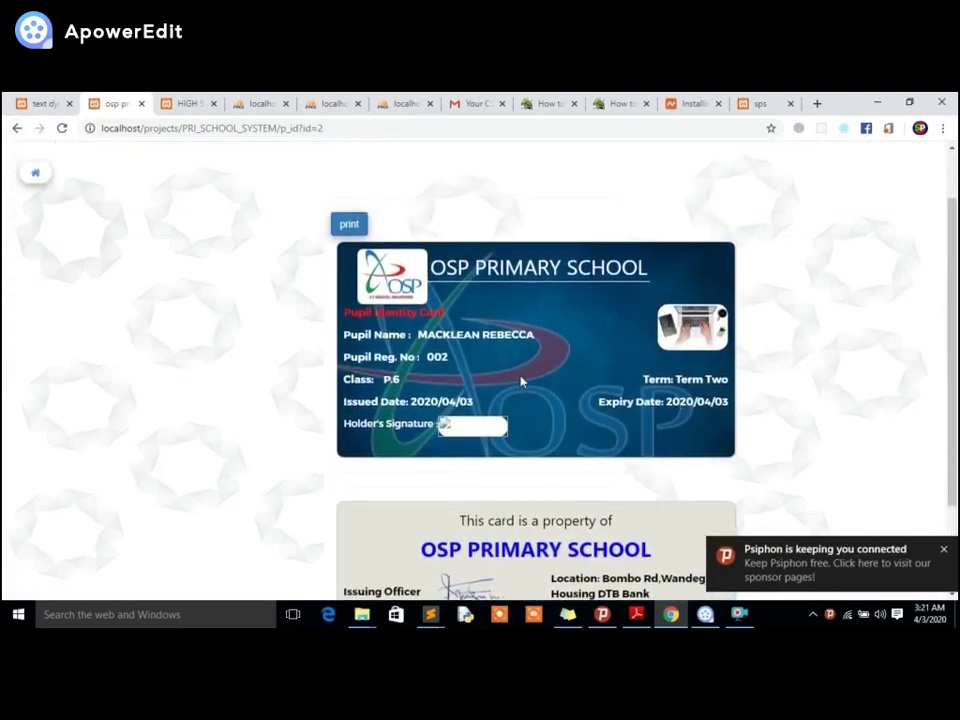
{"action": "left_click", "coordinate": [349, 221]}
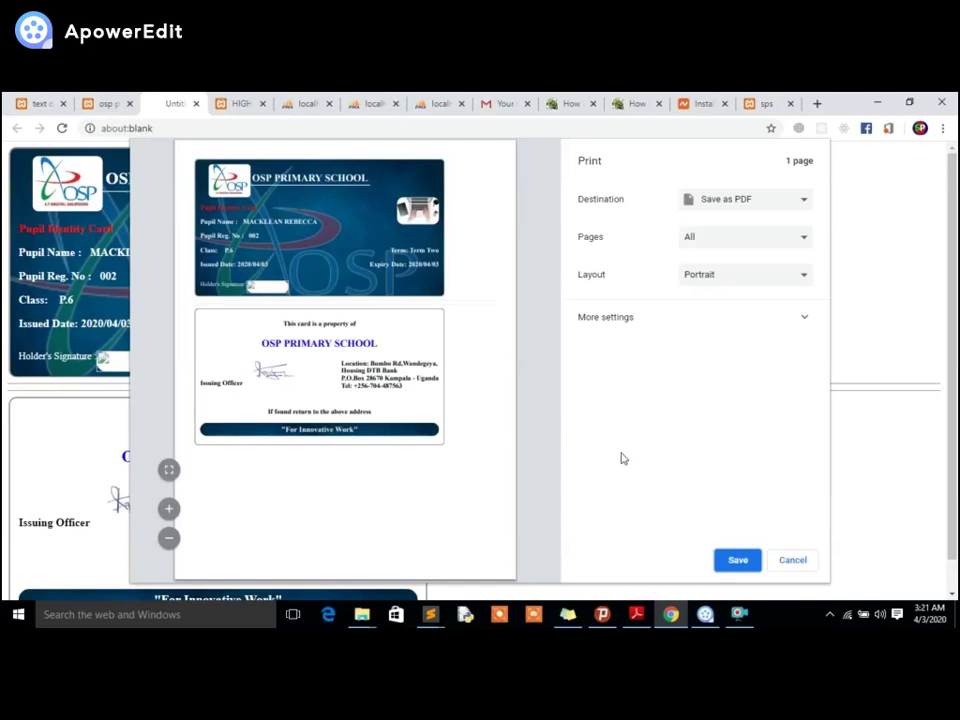
{"action": "left_click", "coordinate": [779, 562]}
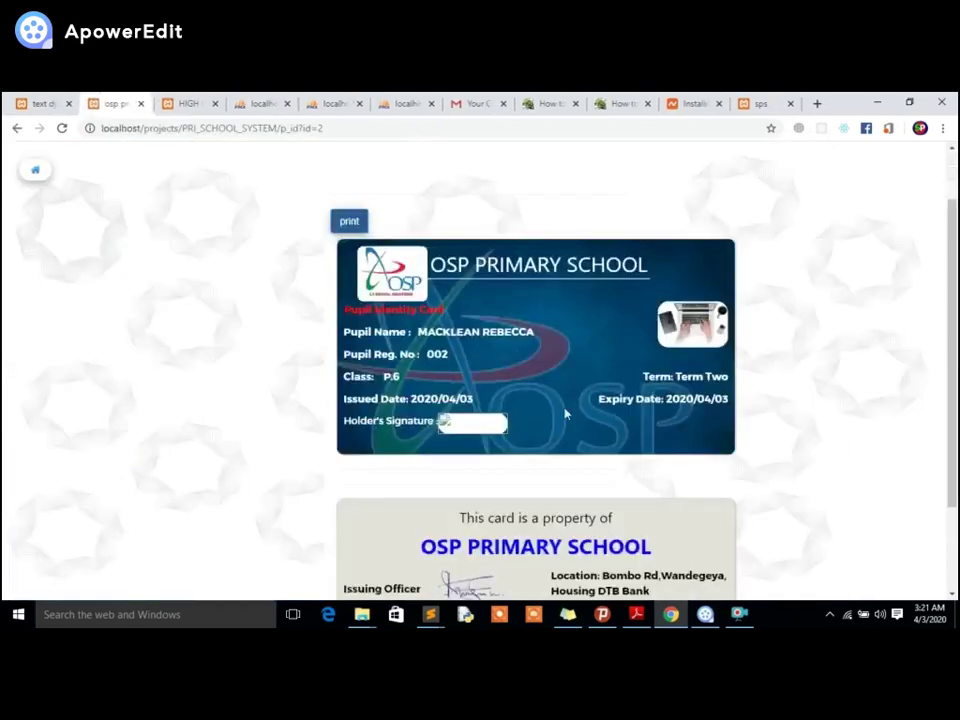
{"action": "left_click", "coordinate": [13, 127]}
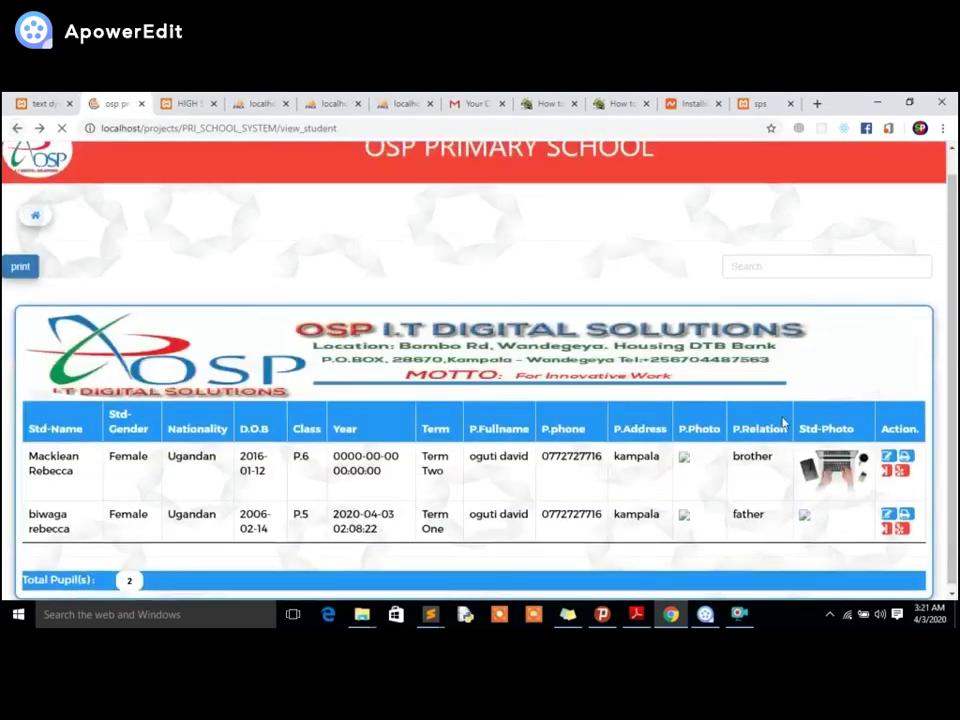
Open the pupil's Class P.6, Term Two admission letter and cancel its print preview.
{"action": "left_click", "coordinate": [901, 497]}
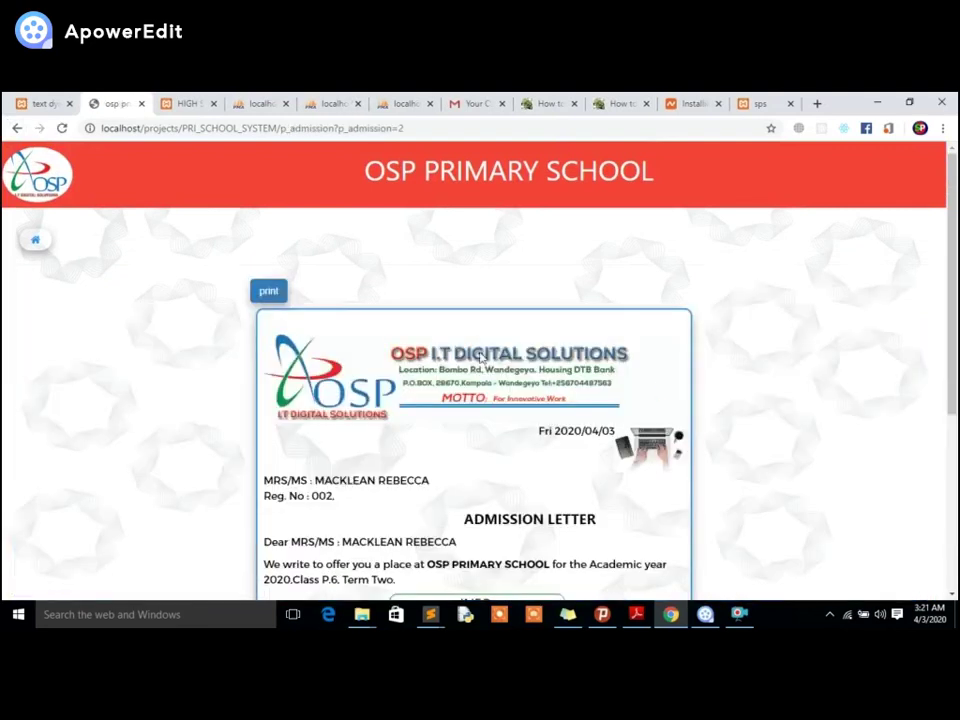
{"action": "scroll", "coordinate": [463, 400], "scroll_direction": "down", "scroll_amount": 5}
{"action": "scroll", "coordinate": [463, 400], "scroll_direction": "up", "scroll_amount": 5}
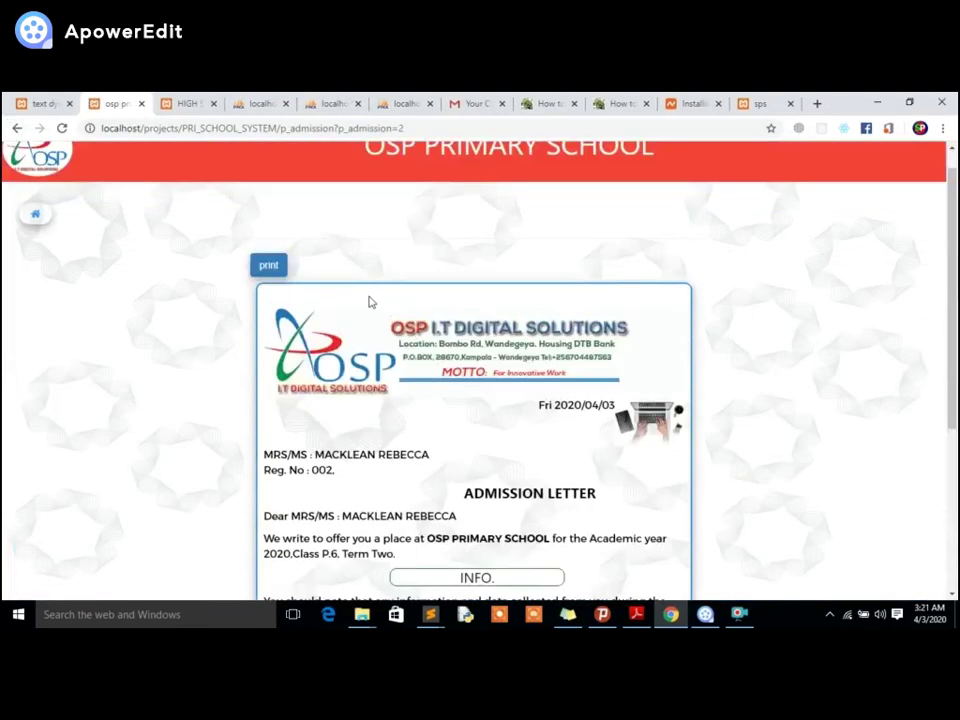
{"action": "left_click", "coordinate": [268, 263]}
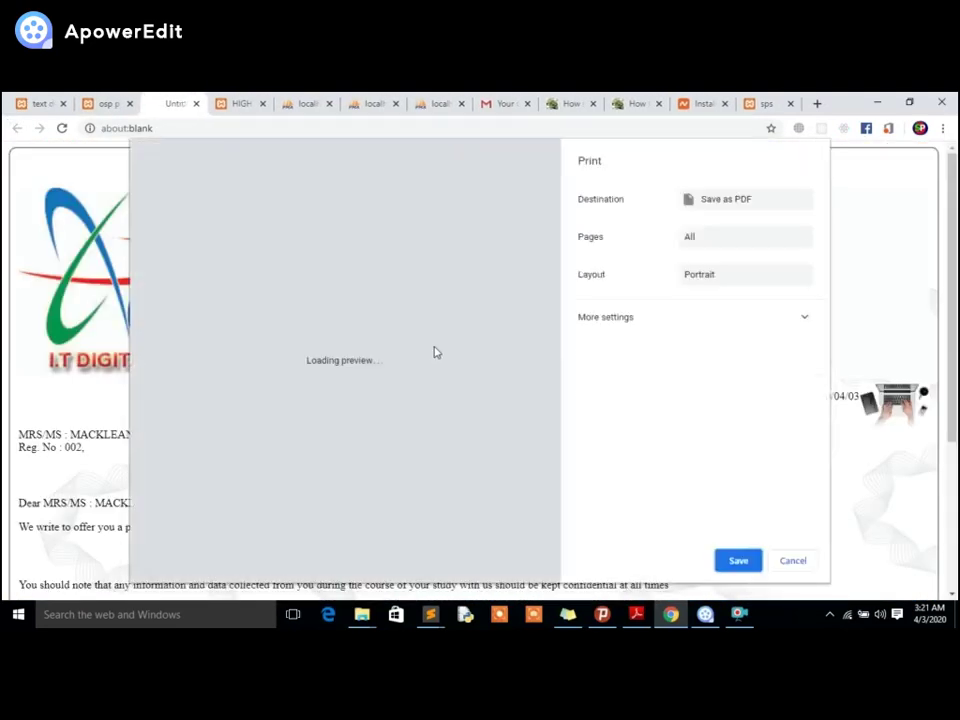
{"action": "left_click", "coordinate": [785, 558]}
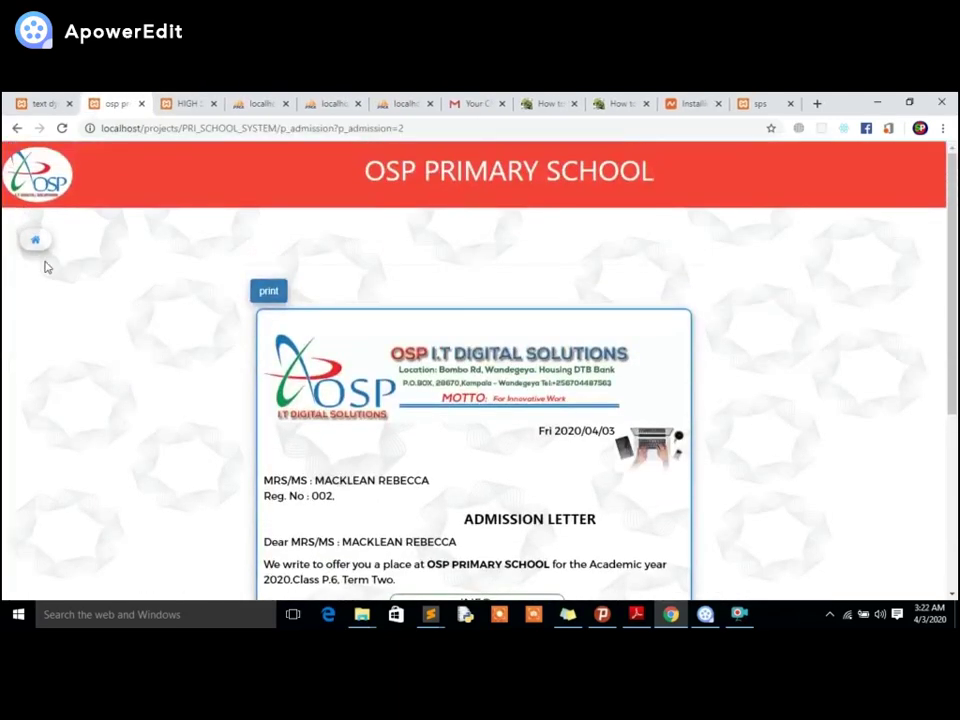
Go to the Fees payment section from the sidebar, after a detour to admission letters.
{"action": "left_click", "coordinate": [38, 244]}
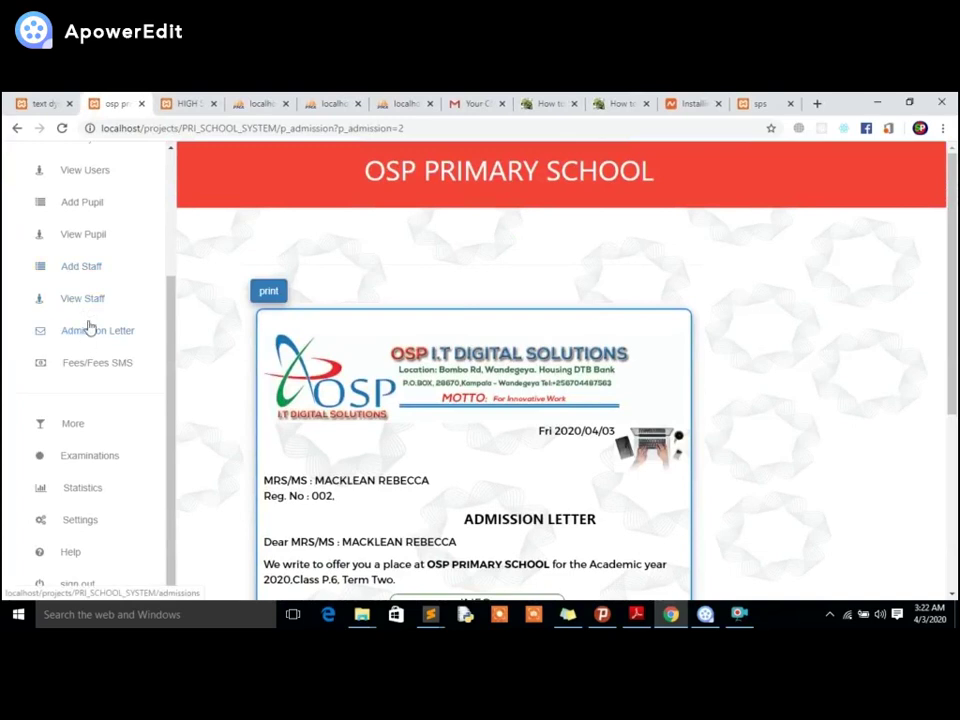
{"action": "left_click", "coordinate": [94, 334]}
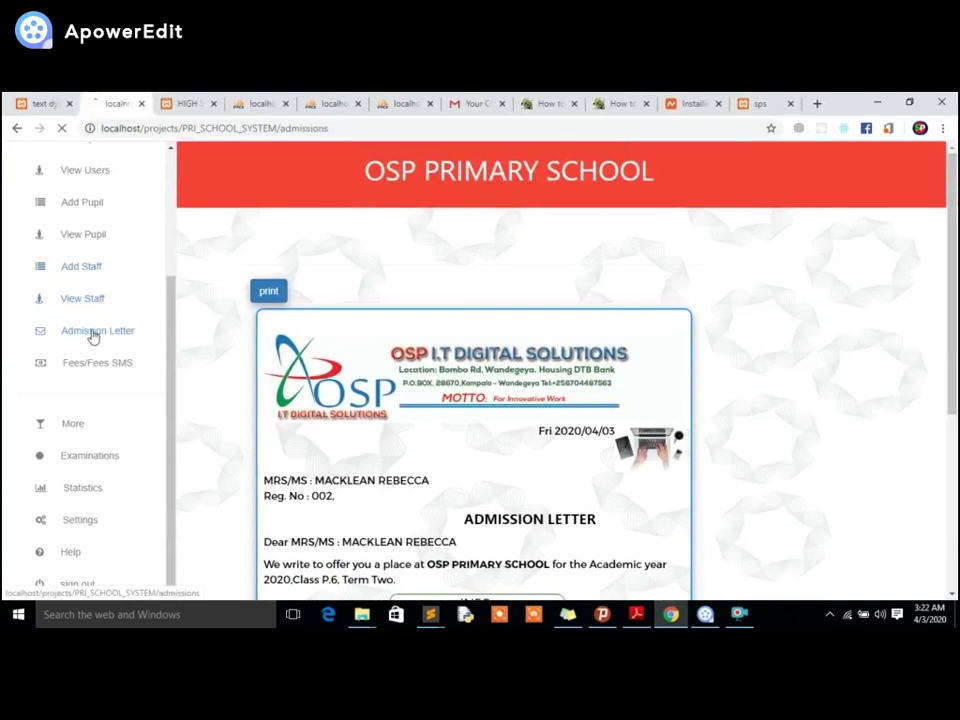
{"action": "left_click", "coordinate": [37, 246]}
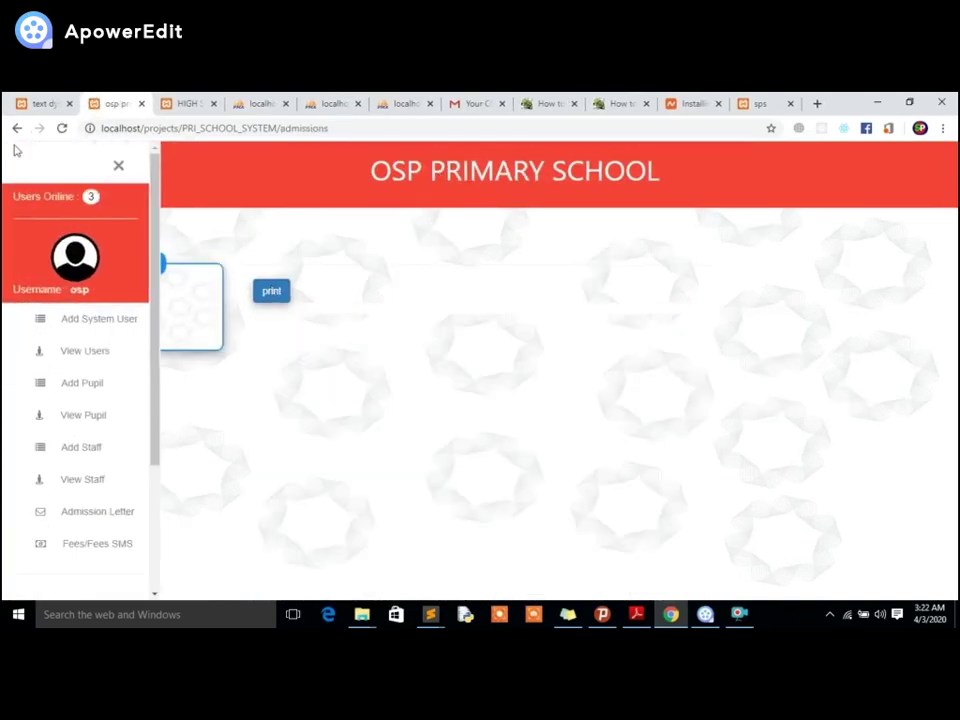
{"action": "left_click", "coordinate": [14, 129]}
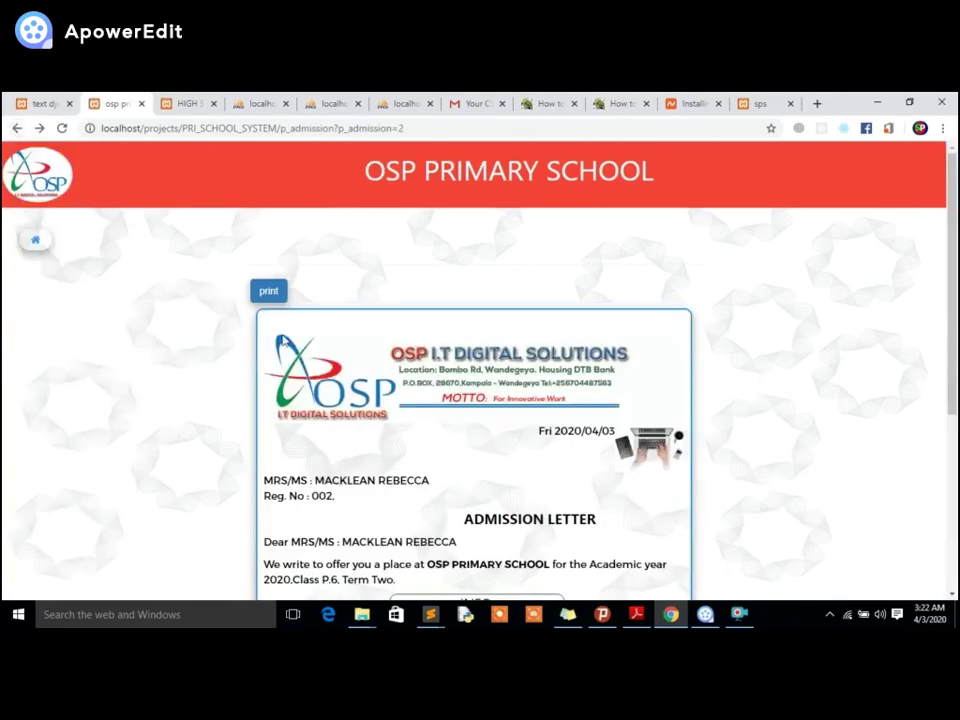
{"action": "left_click", "coordinate": [35, 242]}
{"action": "scroll", "coordinate": [60, 335], "scroll_direction": "down", "scroll_amount": 5}
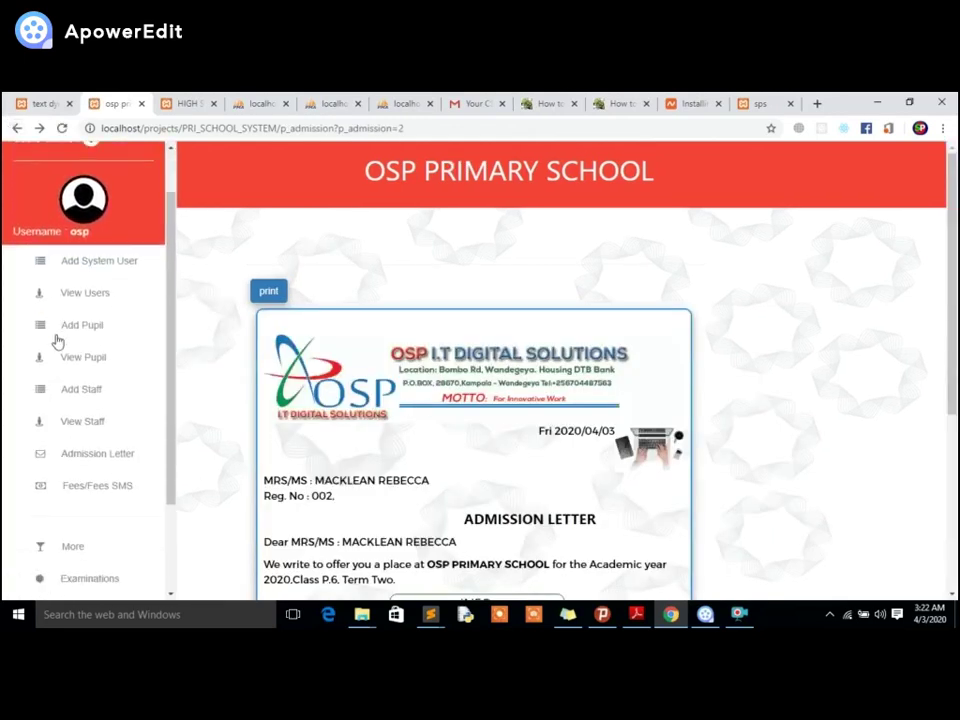
{"action": "left_click", "coordinate": [80, 363]}
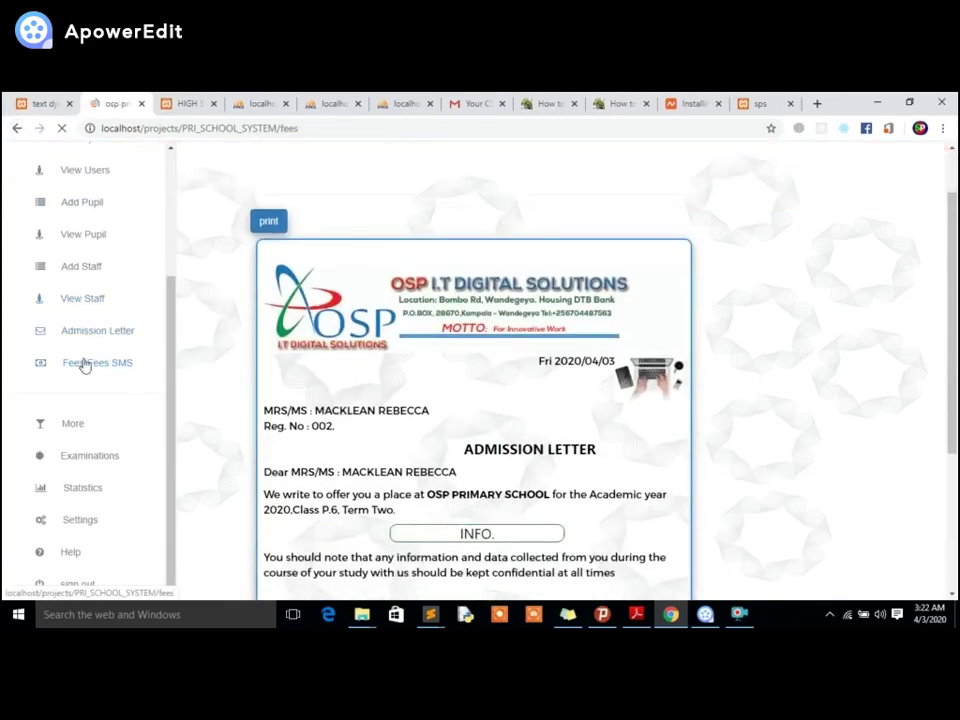
Fill the Make Payment form for the P.6 pupil: Amount Due 300000, Amount Paid 100000.
{"action": "left_click", "coordinate": [405, 272]}
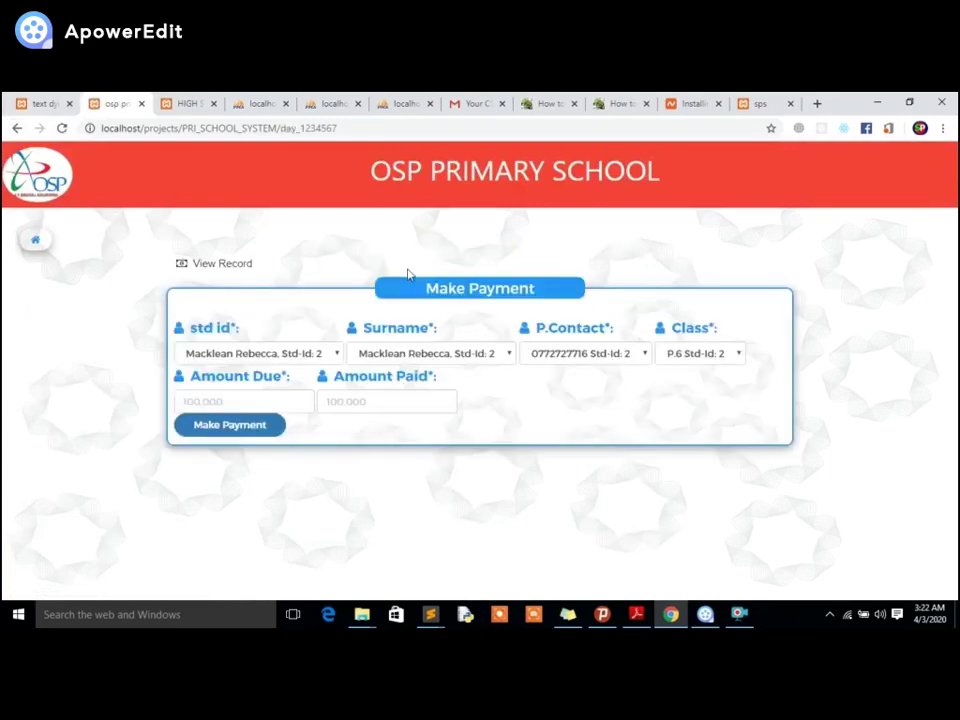
{"action": "left_click", "coordinate": [265, 352]}
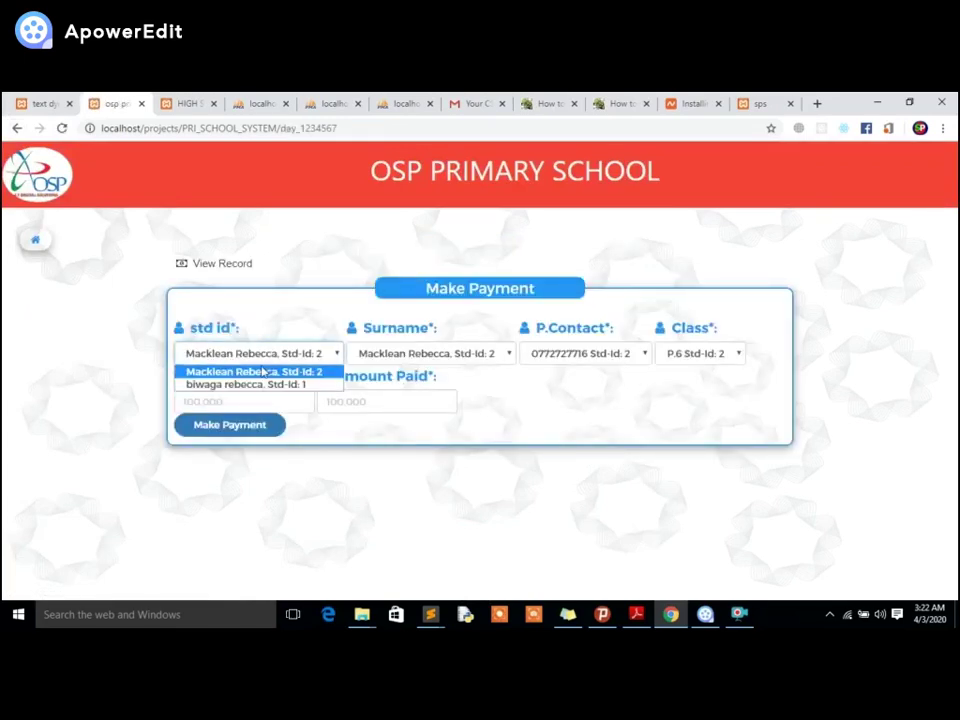
{"action": "left_click", "coordinate": [389, 353]}
{"action": "left_click", "coordinate": [587, 352]}
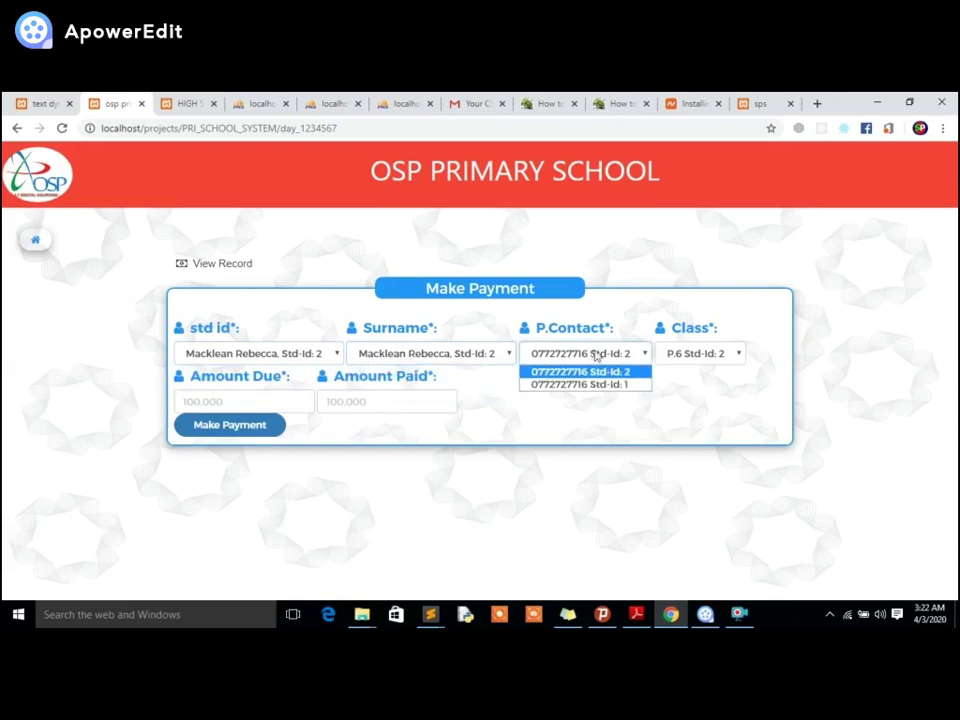
{"action": "left_click", "coordinate": [697, 353]}
{"action": "left_click", "coordinate": [223, 392]}
{"action": "left_click", "coordinate": [219, 398]}
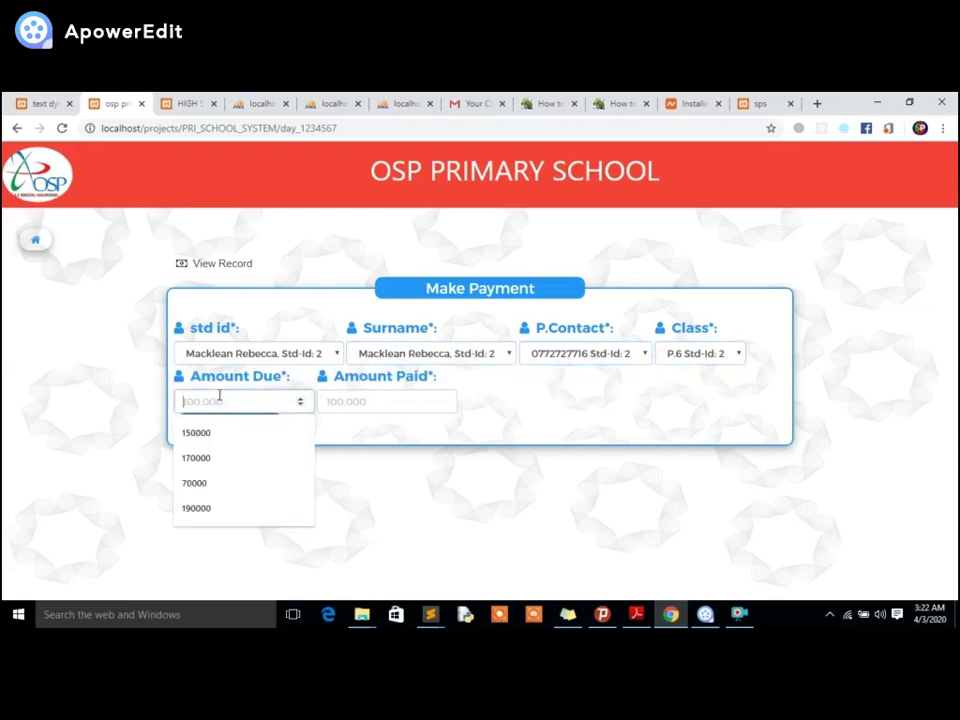
{"action": "type", "text": "5"}
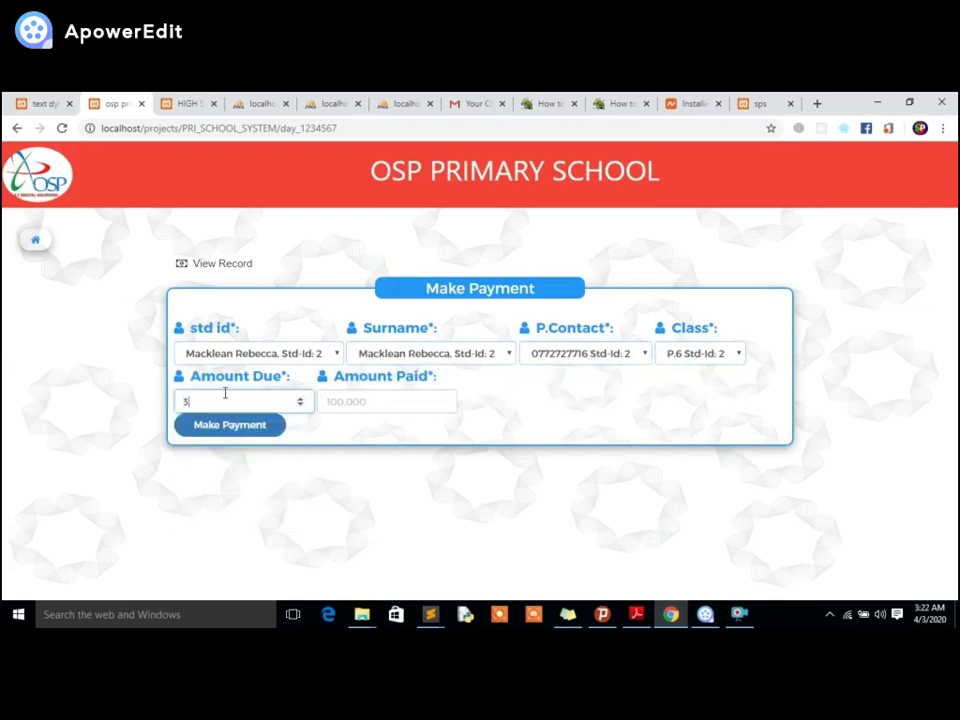
{"action": "left_click_drag", "start_coordinate": [201, 404], "coordinate": [177, 422]}
{"action": "left_click", "coordinate": [332, 396]}
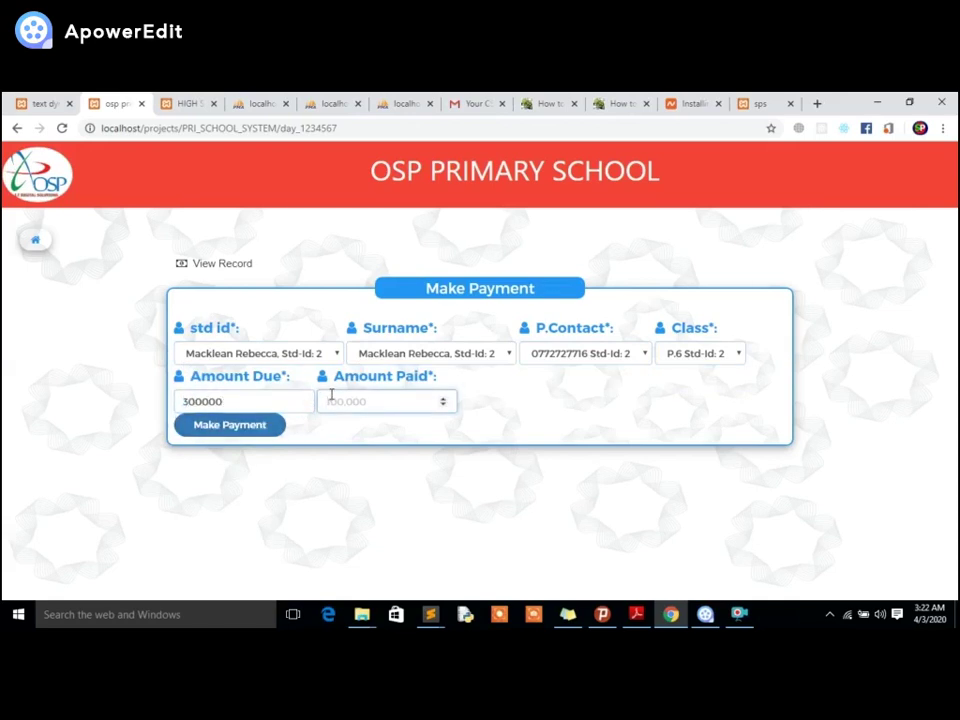
{"action": "type", "text": "100000"}
{"action": "left_click_drag", "start_coordinate": [345, 401], "coordinate": [321, 418]}
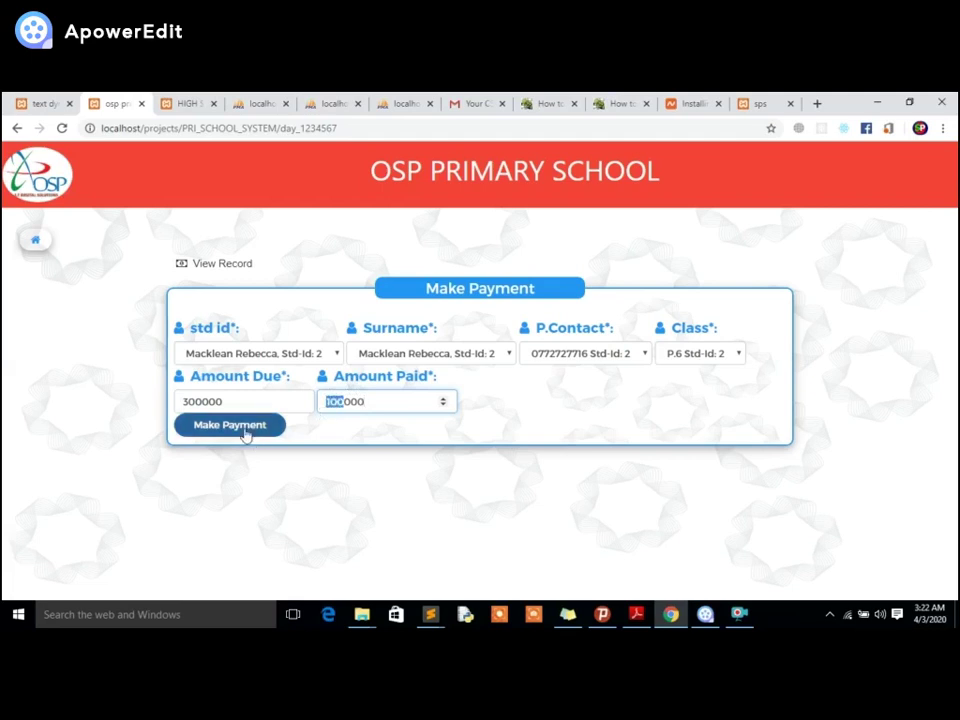
Turn Wi-Fi off and submit the fee payment offline.
{"action": "left_click", "coordinate": [847, 619]}
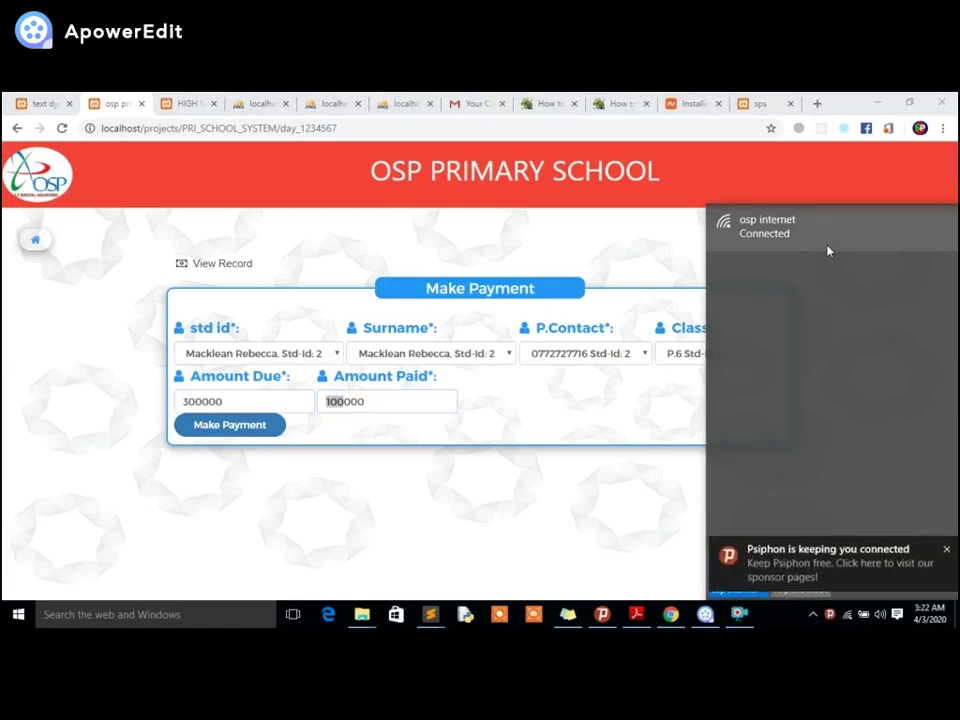
{"action": "left_click", "coordinate": [944, 552]}
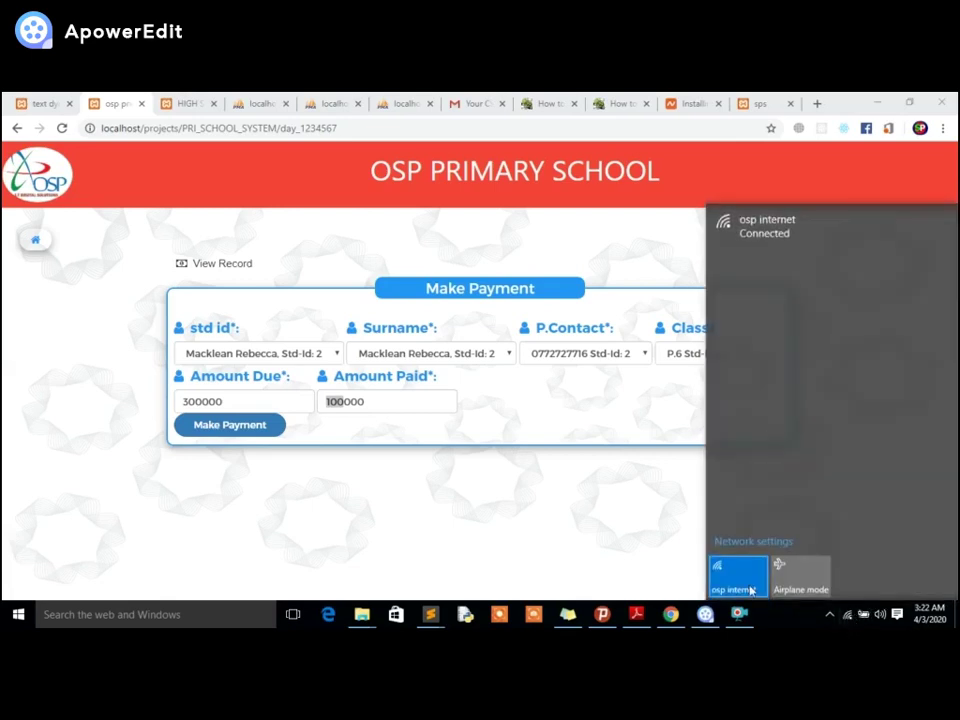
{"action": "left_click", "coordinate": [740, 586]}
{"action": "left_click", "coordinate": [647, 476]}
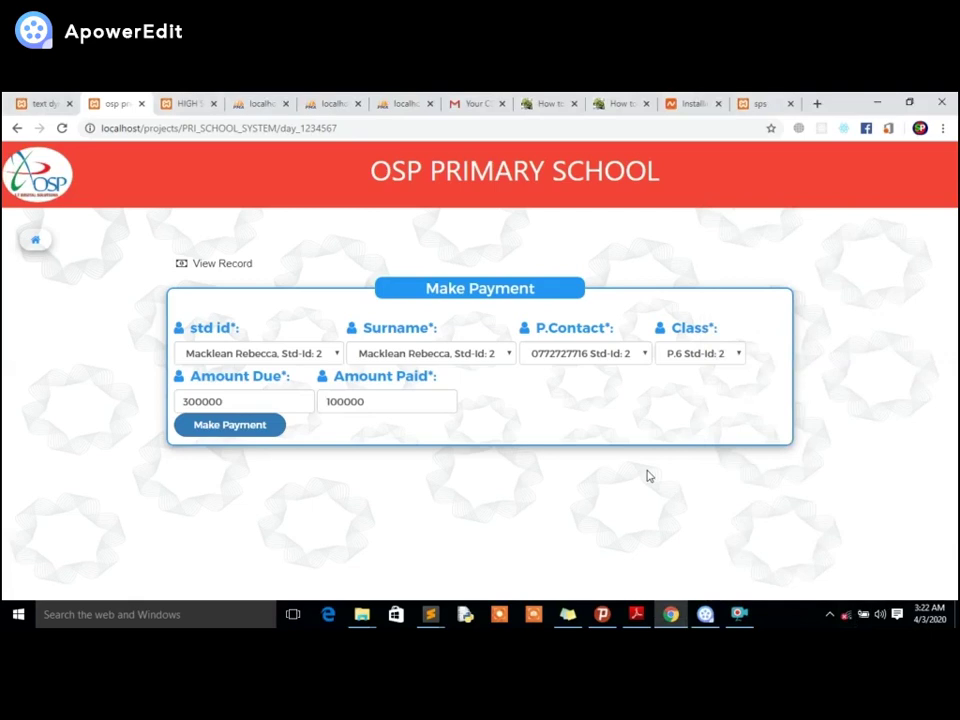
{"action": "left_click", "coordinate": [206, 424]}
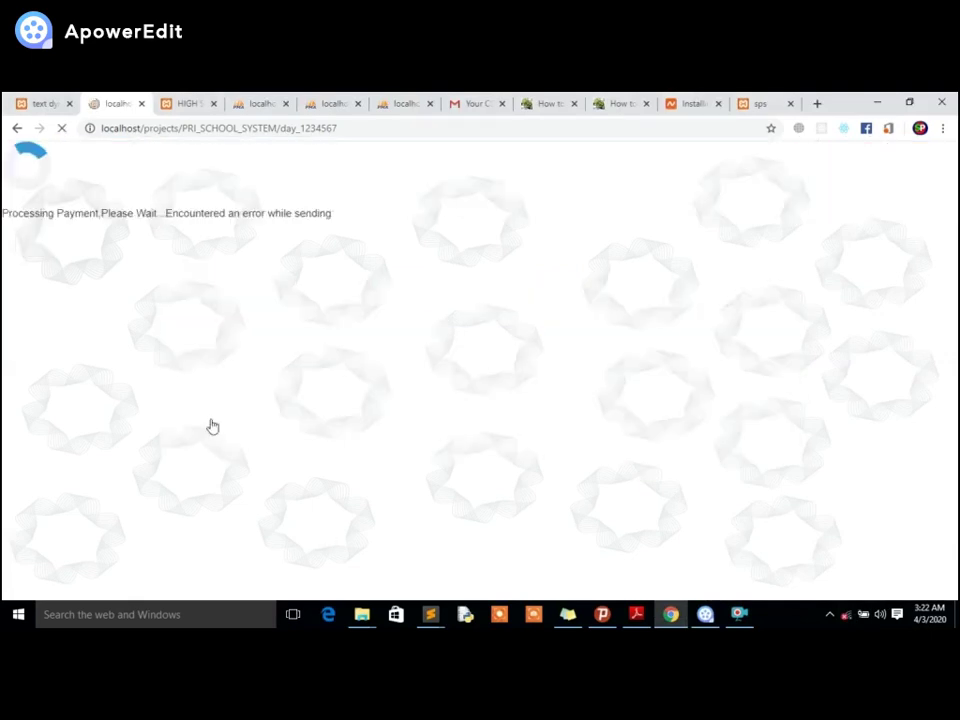
{"action": "left_click_drag", "start_coordinate": [147, 216], "coordinate": [332, 213]}
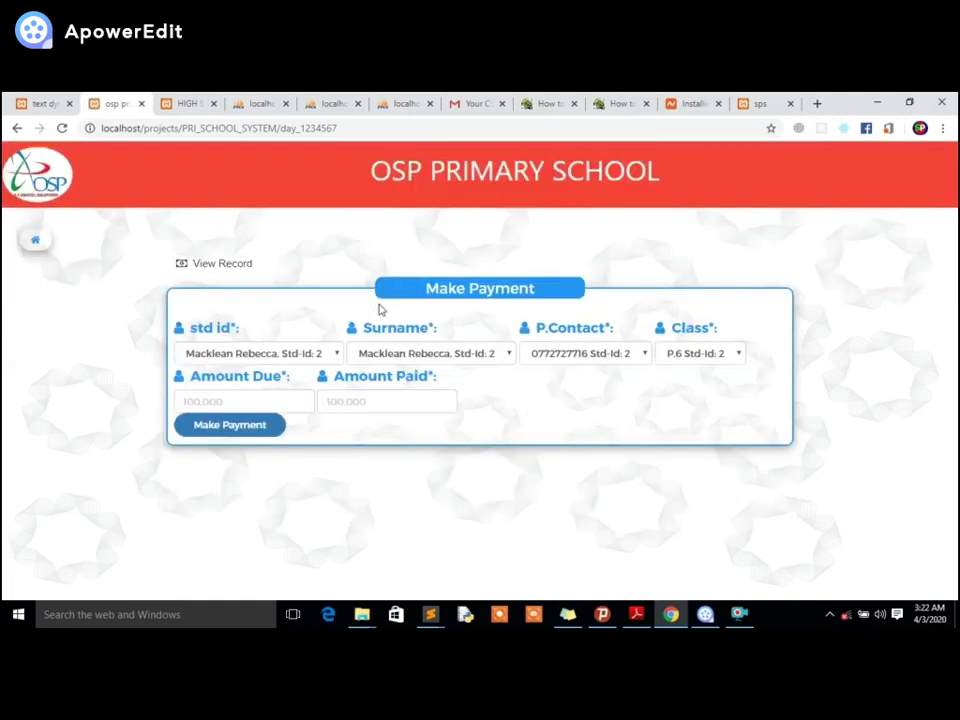
Open the pupil's fees payment slip: Ugx 300,000 due, 100,000 paid, 200,000 balance.
{"action": "left_click", "coordinate": [224, 266]}
{"action": "scroll", "coordinate": [362, 416], "scroll_direction": "down", "scroll_amount": 1}
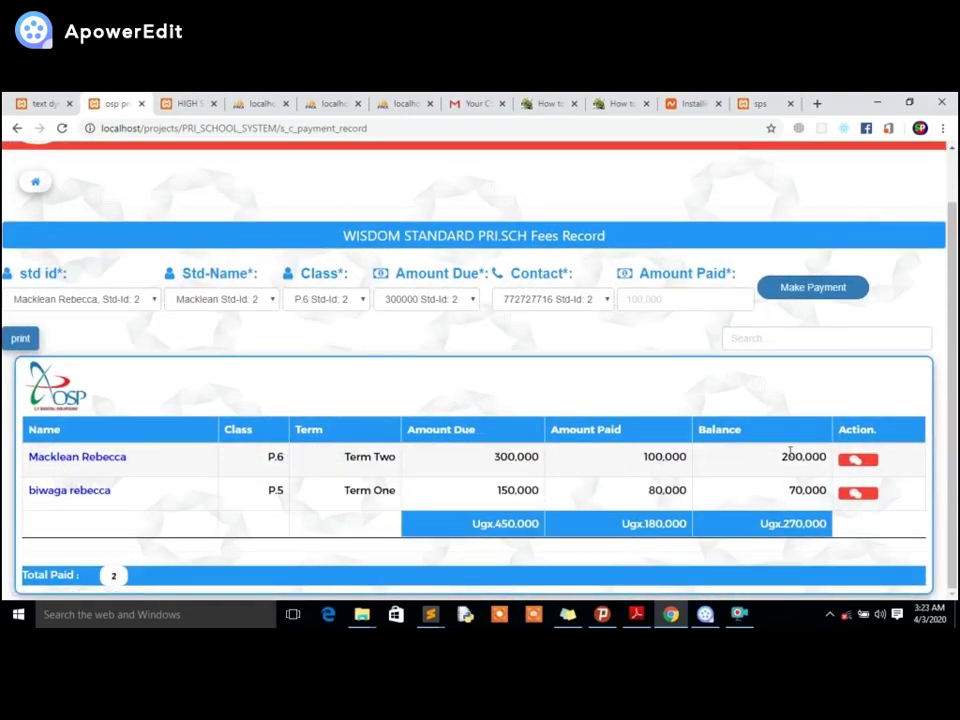
{"action": "left_click", "coordinate": [53, 466]}
{"action": "scroll", "coordinate": [242, 416], "scroll_direction": "down", "scroll_amount": 3}
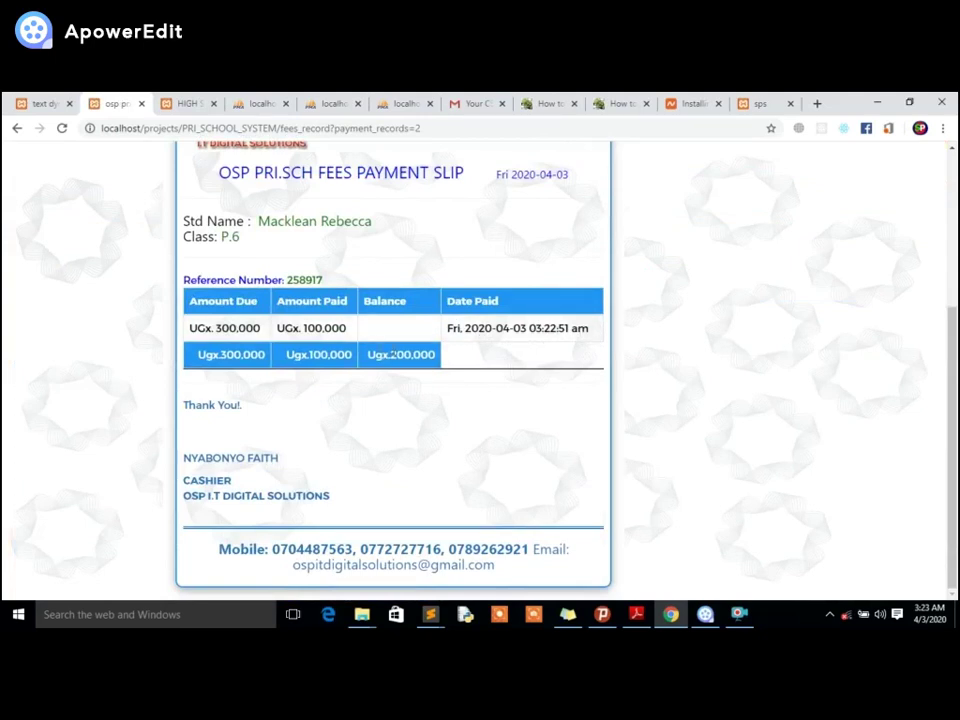
Review the first payment's date and return to the Fees Record page with Alt+Left.
{"action": "left_click_drag", "start_coordinate": [392, 352], "coordinate": [448, 356]}
{"action": "left_click", "coordinate": [440, 357]}
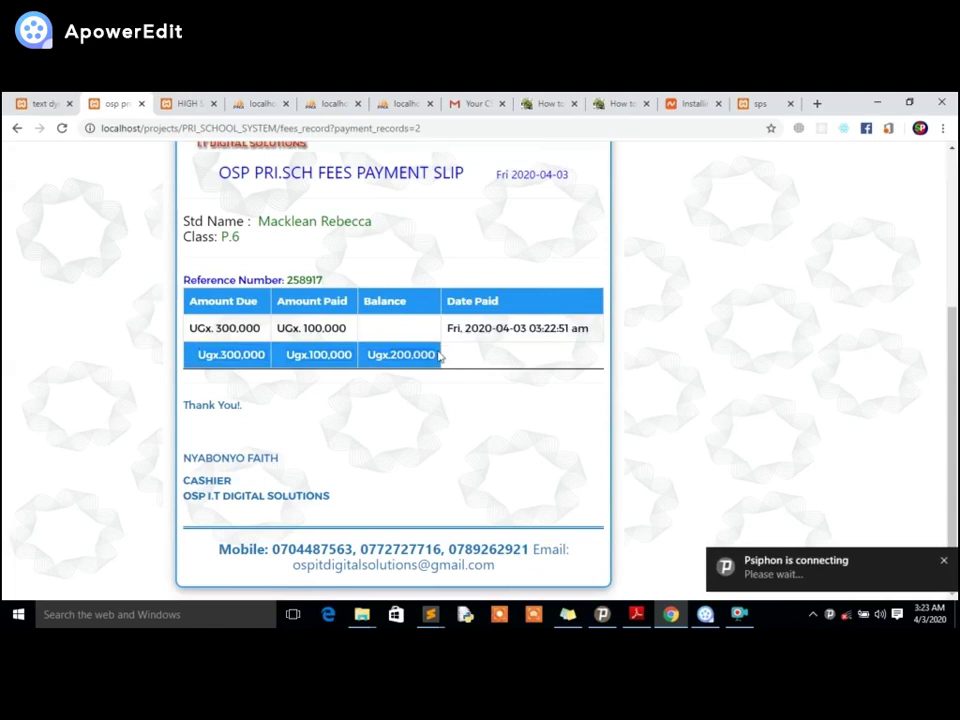
{"action": "scroll", "coordinate": [443, 357], "scroll_direction": "up", "scroll_amount": 3}
{"action": "key", "text": "alt+Left"}
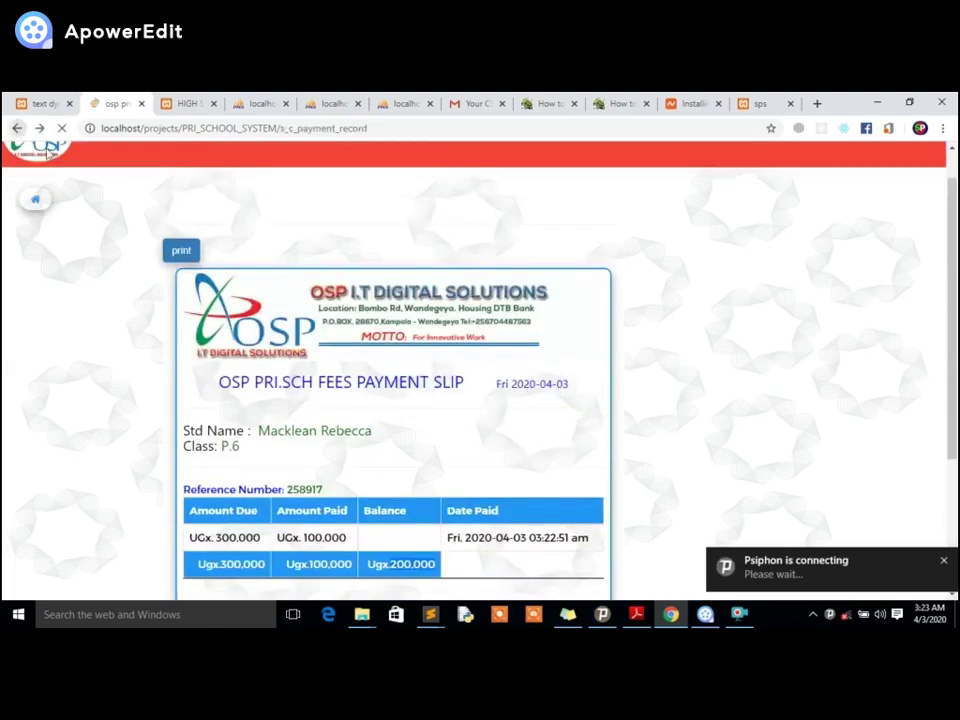
Select the P.6 pupil's id, name, class, amount due and contact, then submit another payment.
{"action": "left_click", "coordinate": [99, 298]}
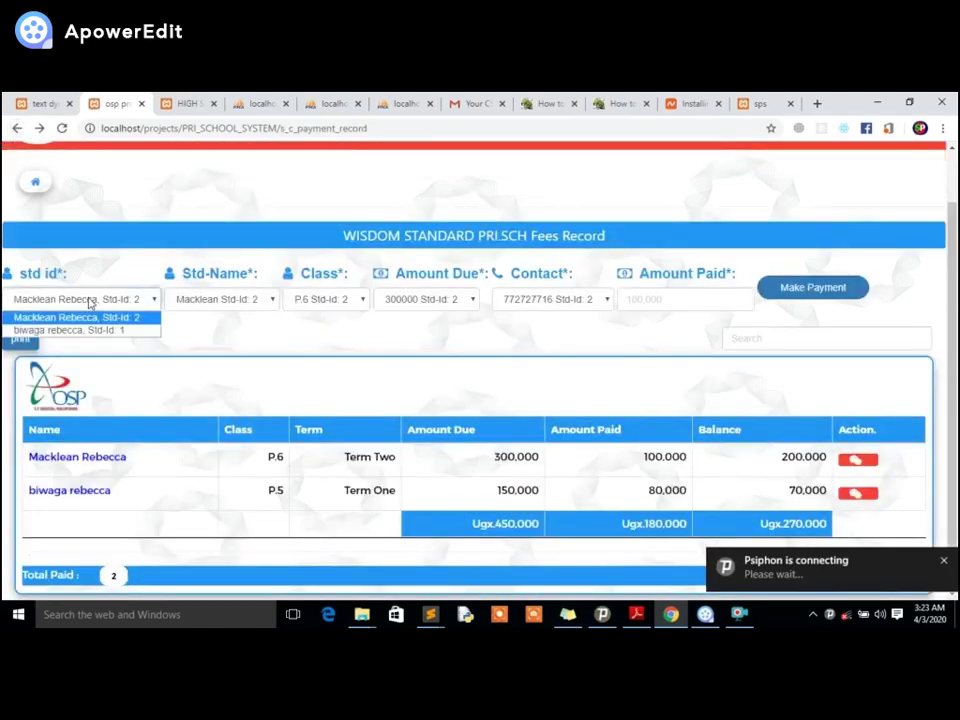
{"action": "left_click", "coordinate": [268, 299]}
{"action": "left_click", "coordinate": [330, 299]}
{"action": "left_click", "coordinate": [430, 299]}
{"action": "left_click", "coordinate": [560, 299]}
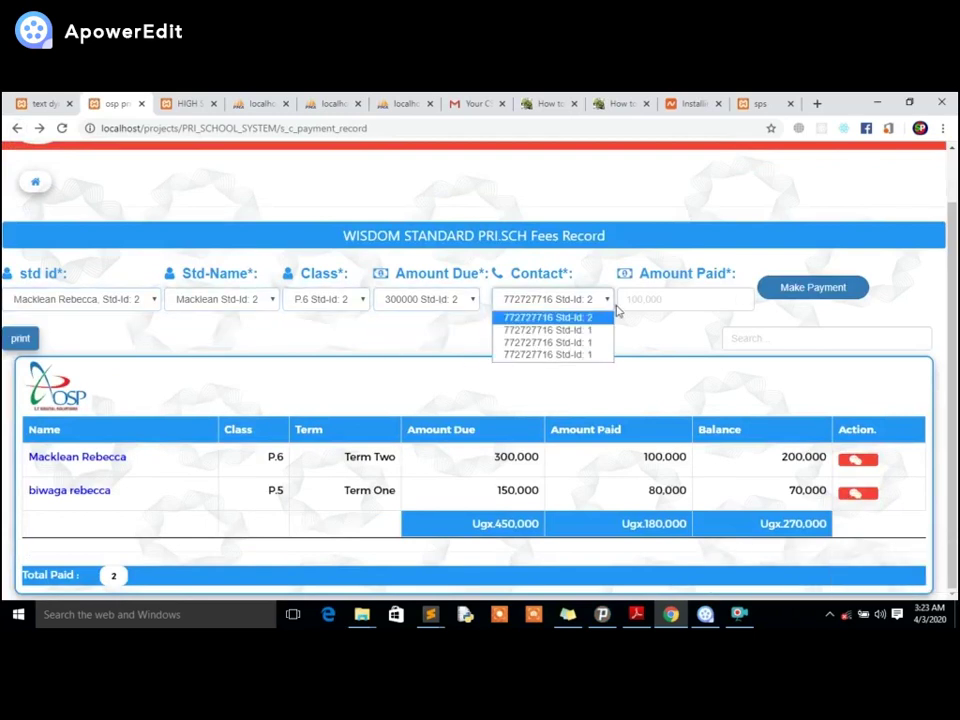
{"action": "left_click", "coordinate": [630, 299]}
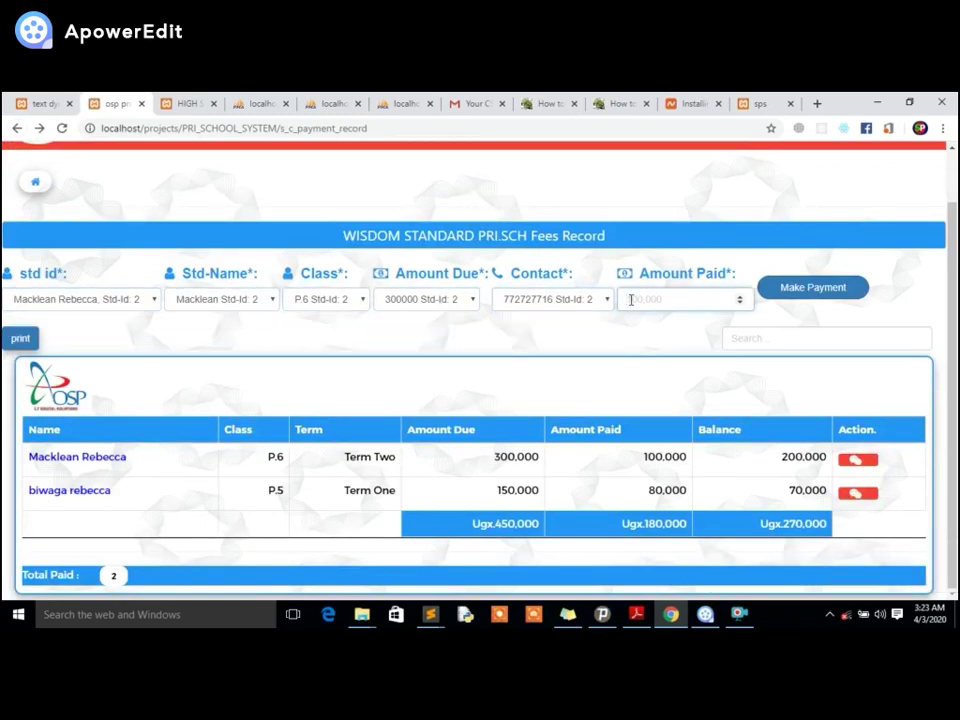
{"action": "type", "text": "130000"}
{"action": "left_click", "coordinate": [797, 293]}
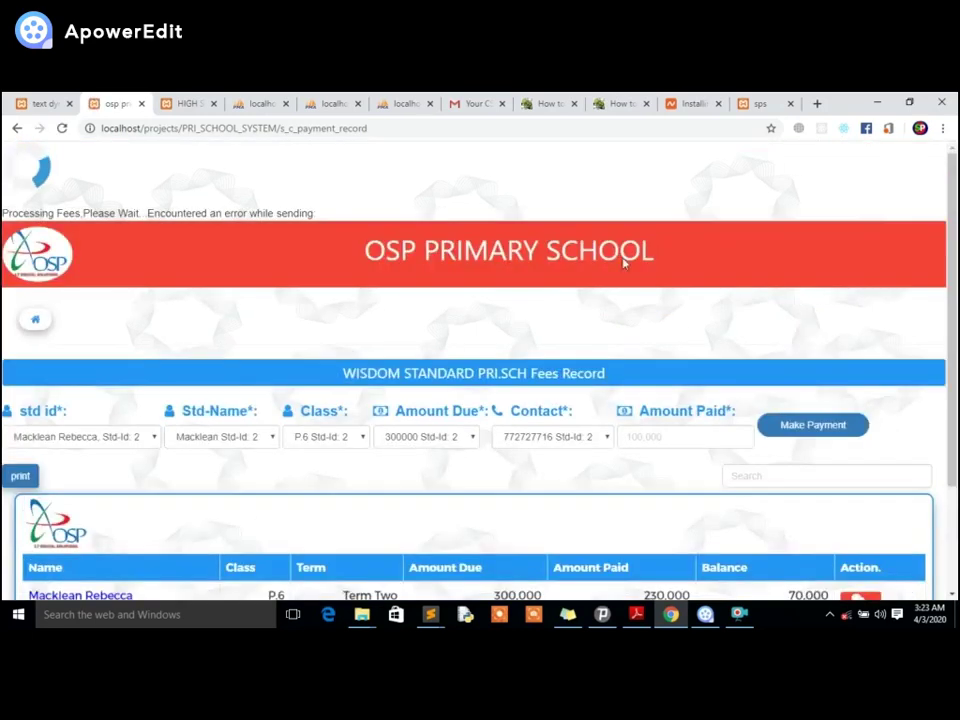
{"action": "left_click_drag", "start_coordinate": [148, 214], "coordinate": [313, 213]}
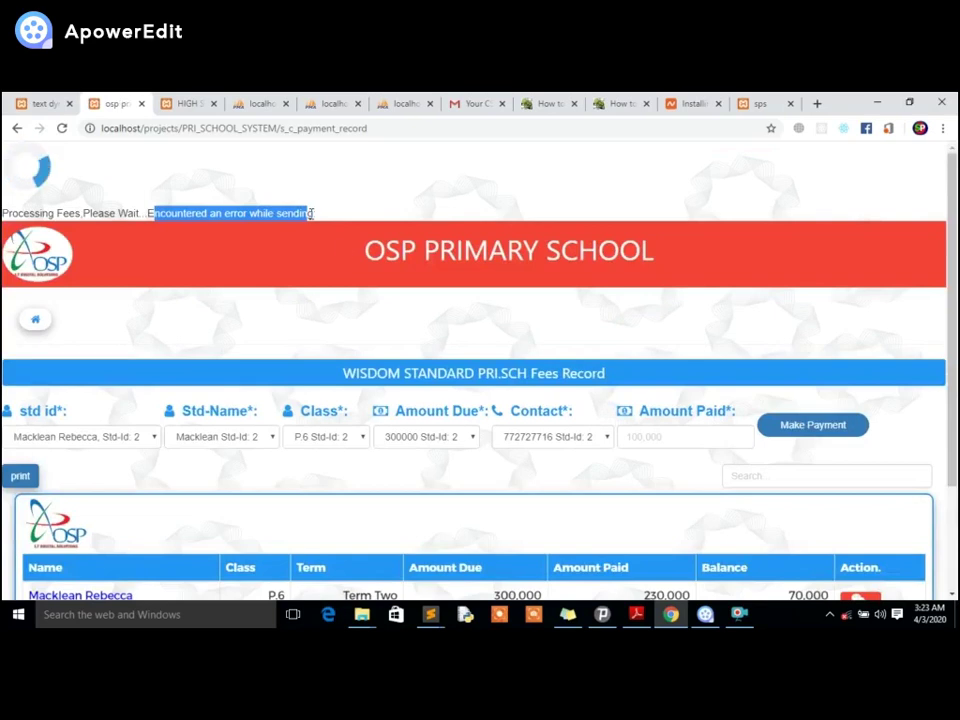
{"action": "scroll", "coordinate": [455, 413], "scroll_direction": "down", "scroll_amount": 1}
{"action": "scroll", "coordinate": [455, 413], "scroll_direction": "down", "scroll_amount": 1}
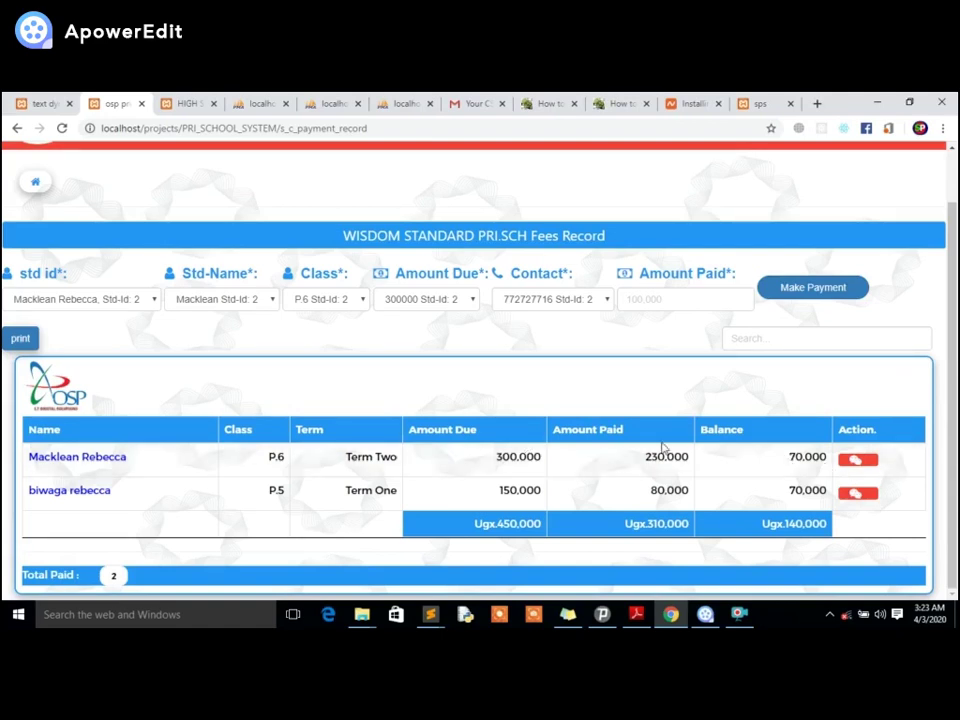
Open the pupil's slip showing both payments (230,000 paid, 70,000 balance) and cancel printing.
{"action": "left_click", "coordinate": [79, 456]}
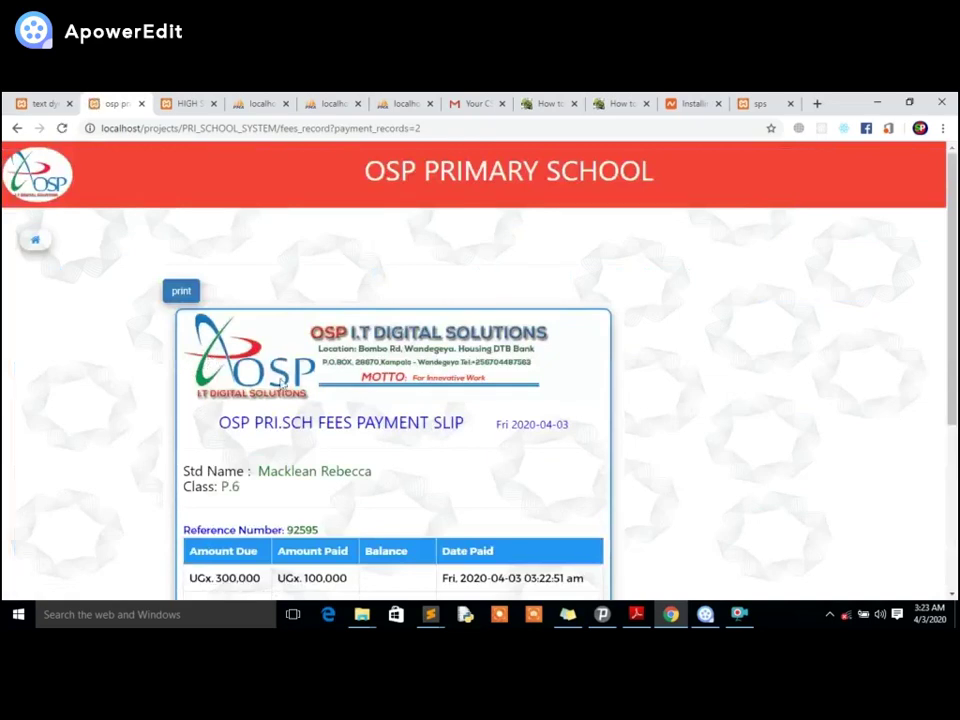
{"action": "scroll", "coordinate": [294, 383], "scroll_direction": "down", "scroll_amount": 4}
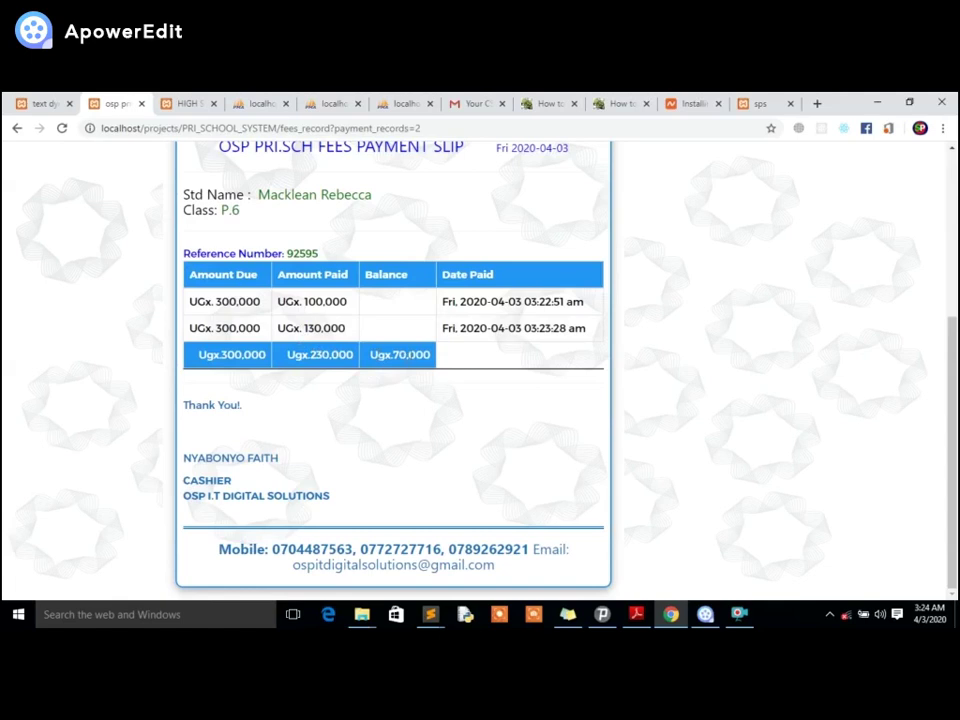
{"action": "scroll", "coordinate": [250, 260], "scroll_direction": "up", "scroll_amount": 3}
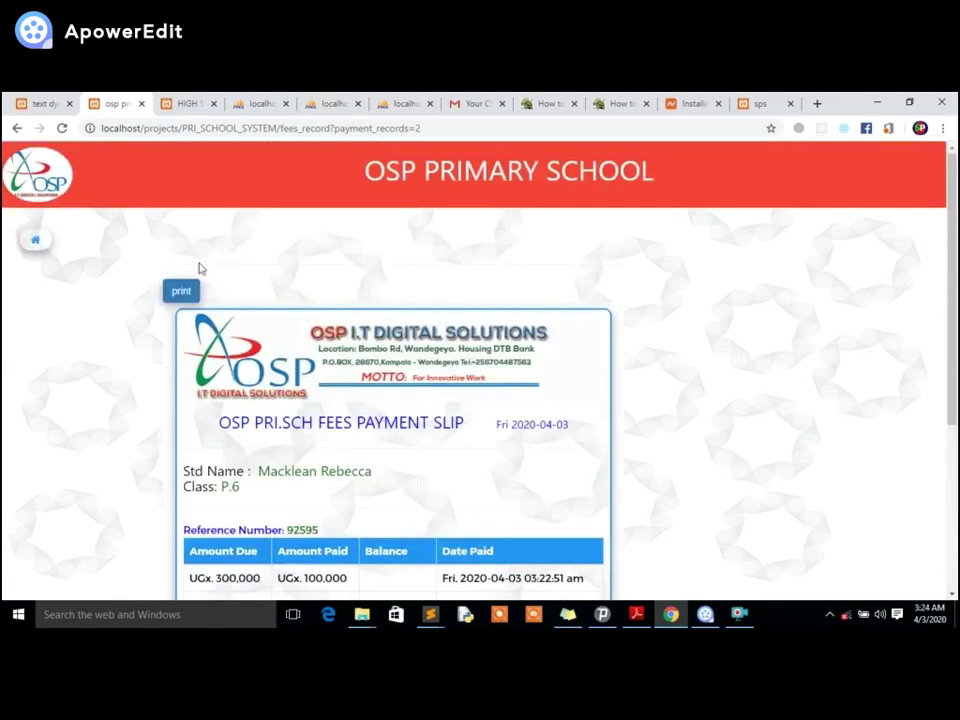
{"action": "left_click", "coordinate": [183, 290]}
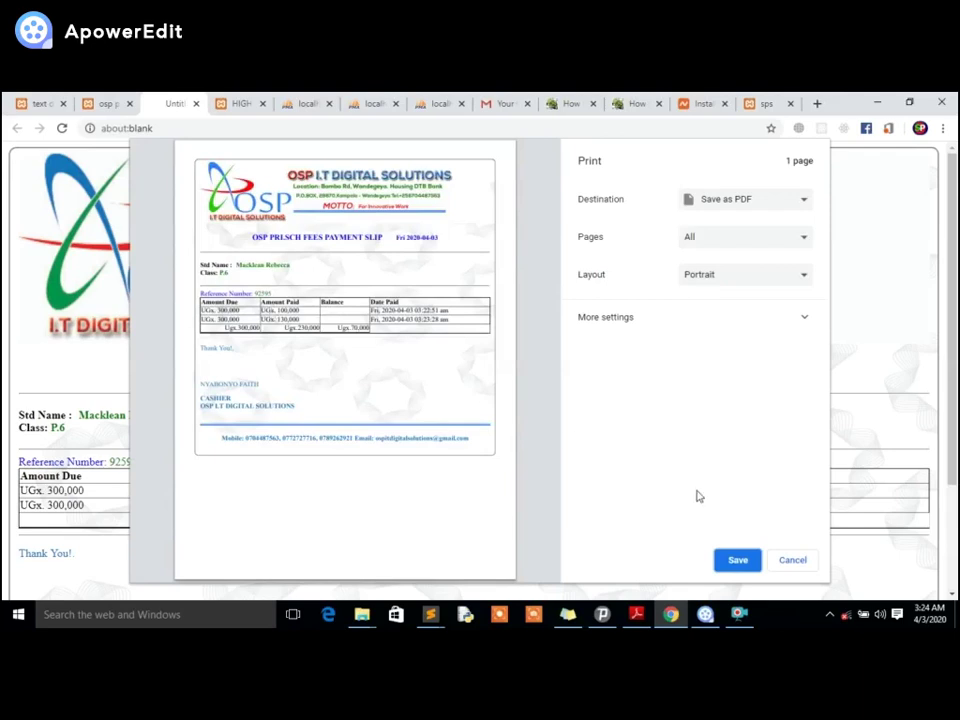
{"action": "left_click", "coordinate": [789, 561]}
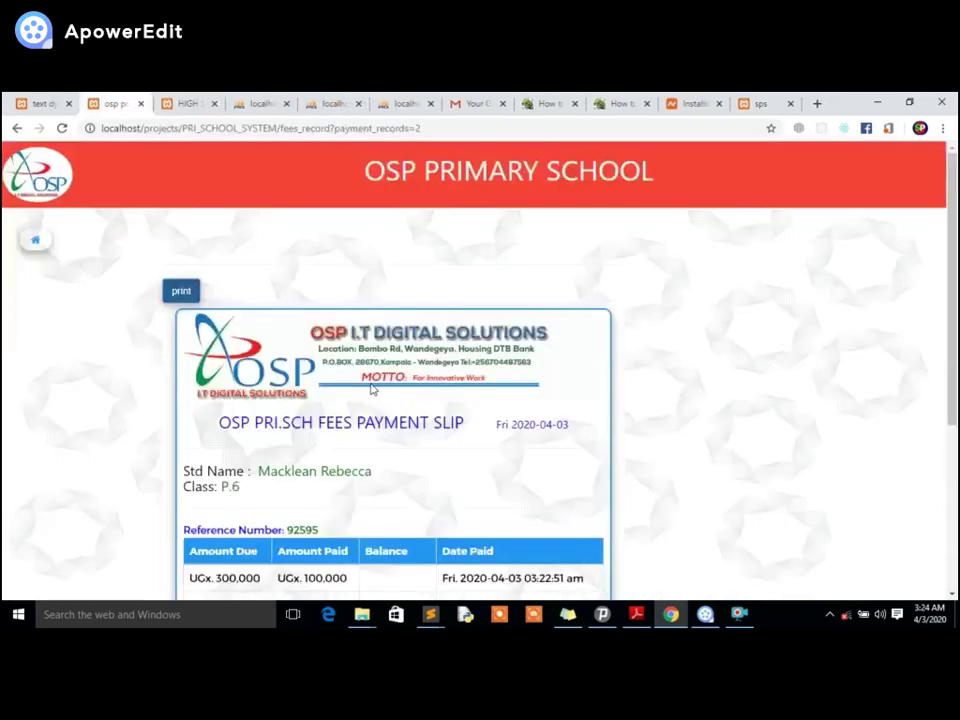
{"action": "scroll", "coordinate": [364, 377], "scroll_direction": "down", "scroll_amount": 4}
{"action": "scroll", "coordinate": [364, 377], "scroll_direction": "up", "scroll_amount": 4}
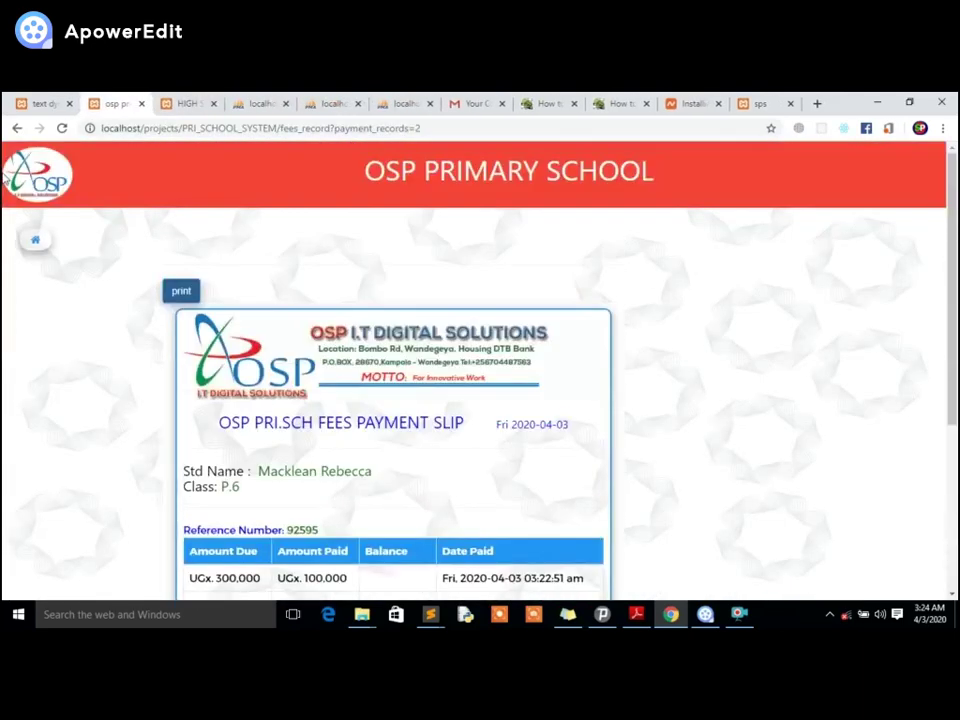
Open Examinations from the sidebar and pick the P.6 Term Two pupil as Pupil Name.
{"action": "left_click", "coordinate": [35, 240]}
{"action": "scroll", "coordinate": [85, 380], "scroll_direction": "down", "scroll_amount": 1}
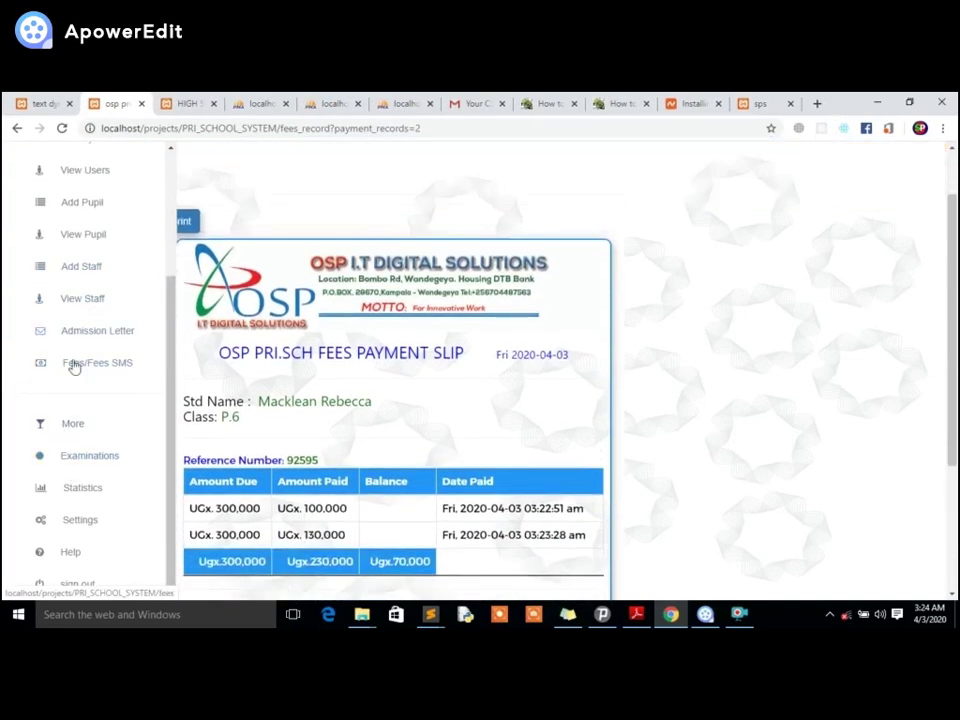
{"action": "left_click", "coordinate": [75, 457]}
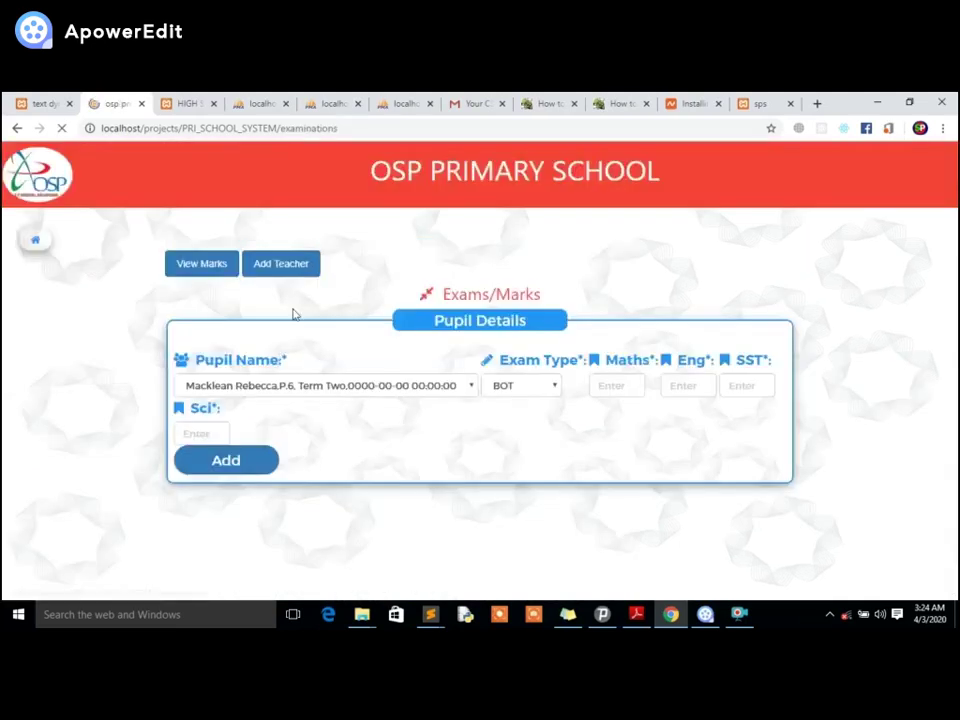
{"action": "left_click", "coordinate": [290, 390]}
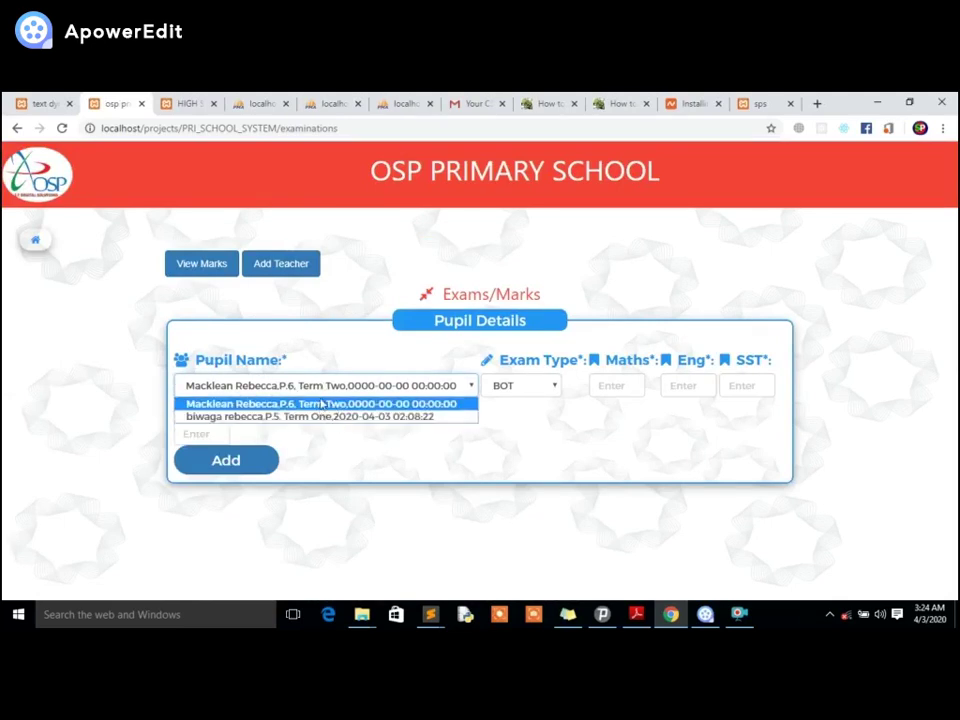
{"action": "left_click", "coordinate": [380, 404]}
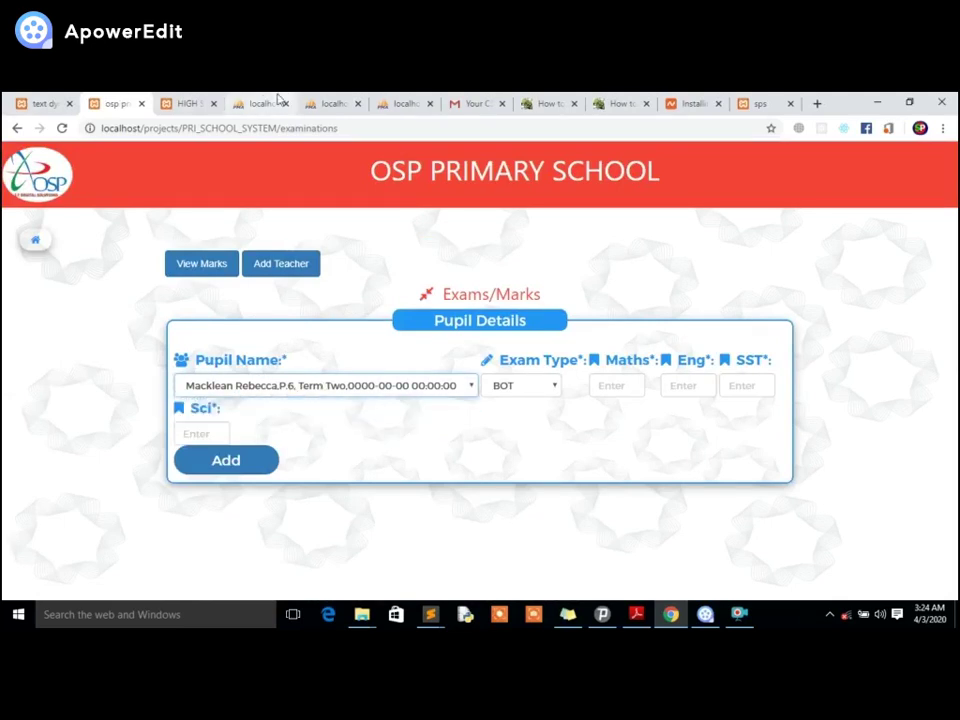
In phpMyAdmin, set the P.6 pupil's year_reg function to CURRENT_DATE and save the row.
{"action": "left_click", "coordinate": [268, 103]}
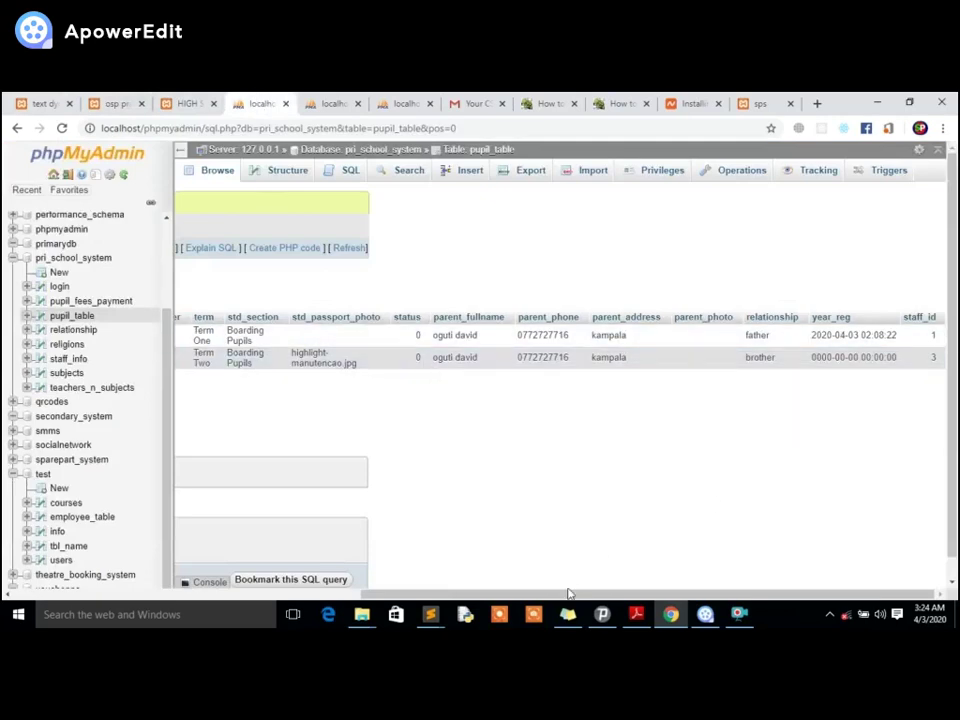
{"action": "left_click_drag", "start_coordinate": [565, 595], "coordinate": [258, 594]}
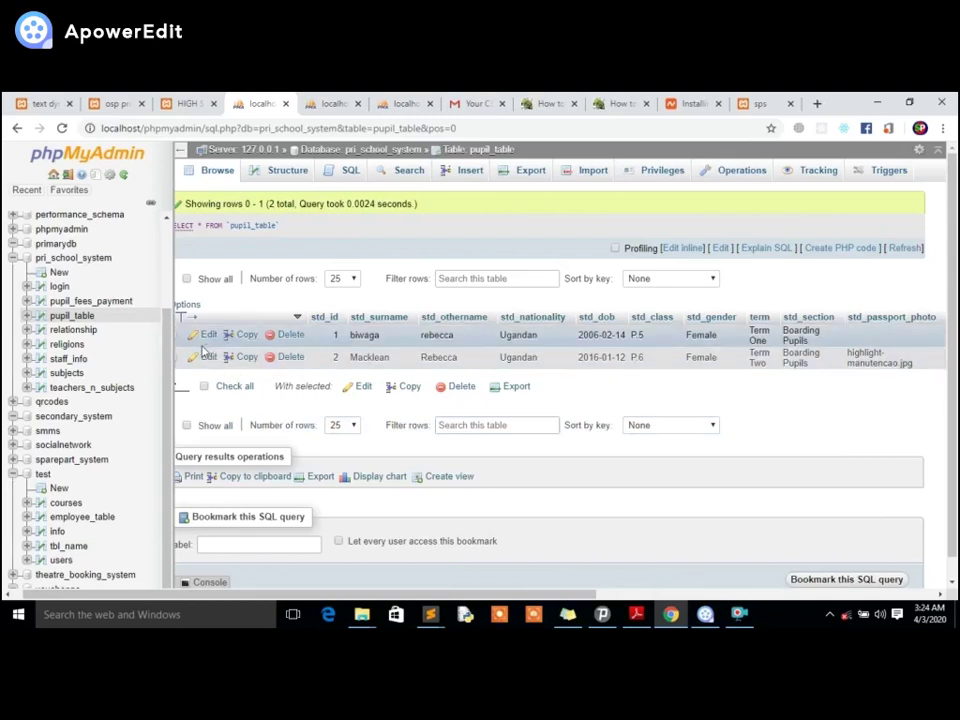
{"action": "double_click", "coordinate": [443, 360]}
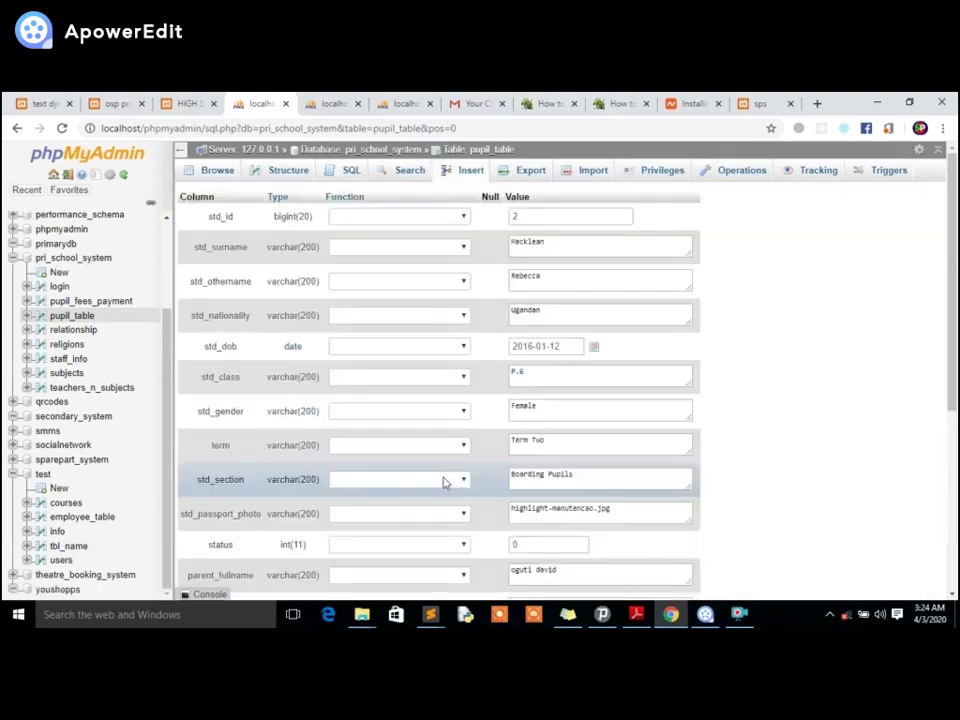
{"action": "scroll", "coordinate": [543, 390], "scroll_direction": "down", "scroll_amount": 5}
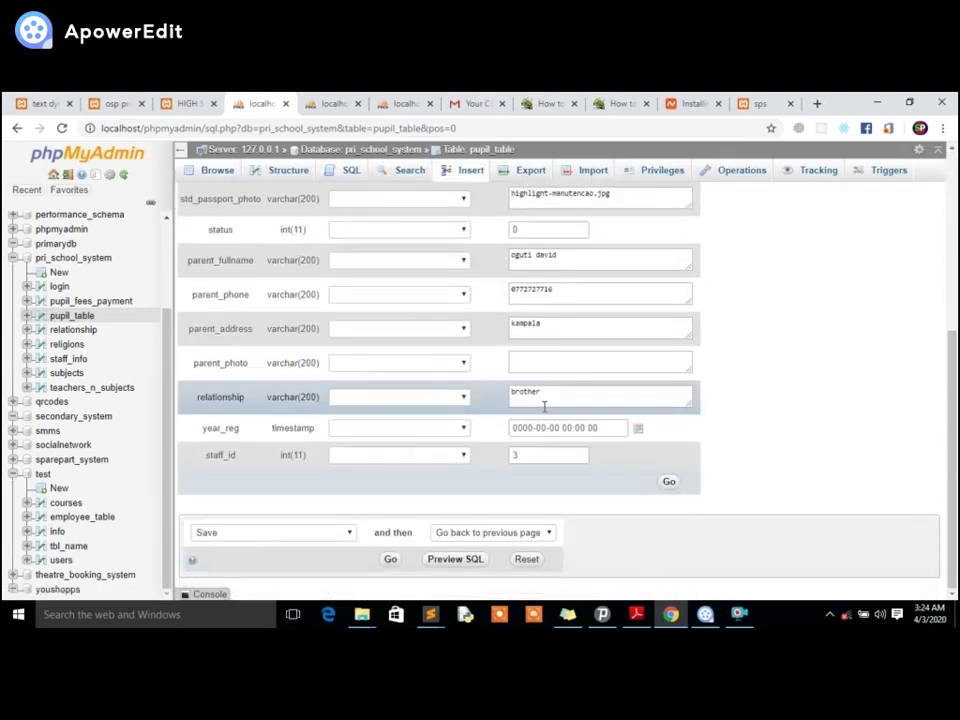
{"action": "left_click", "coordinate": [637, 430]}
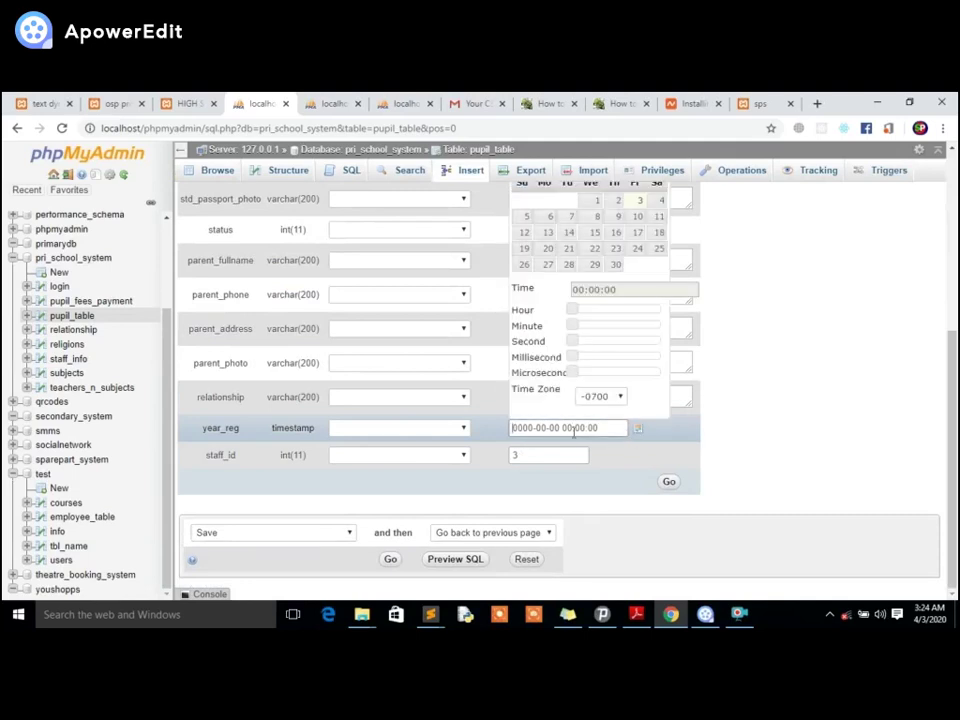
{"action": "left_click", "coordinate": [463, 428]}
{"action": "scroll", "coordinate": [365, 340], "scroll_direction": "down", "scroll_amount": 3}
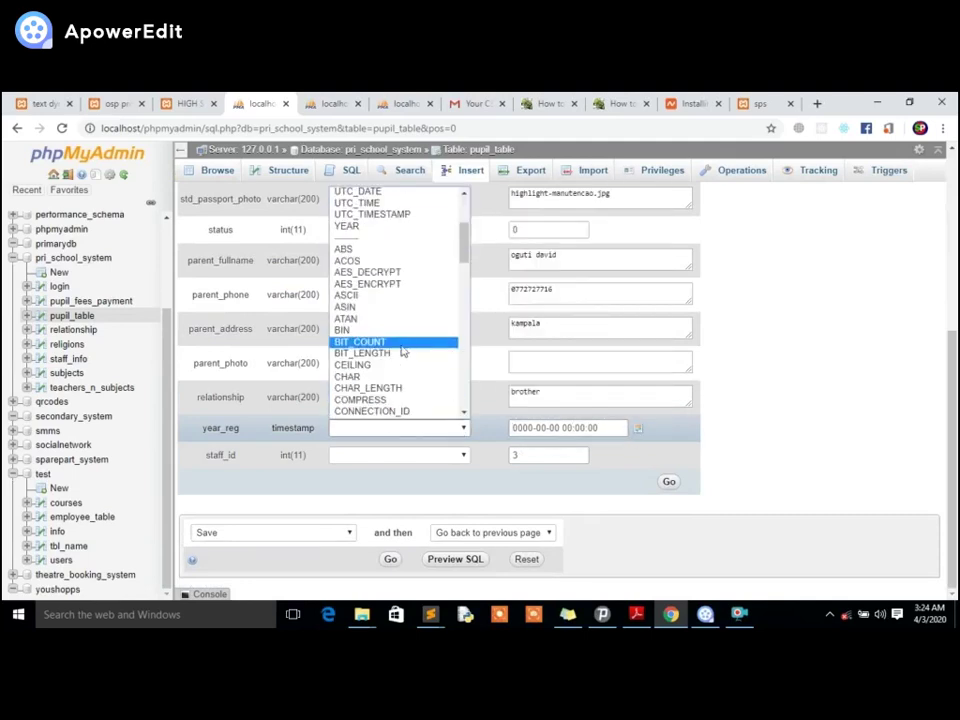
{"action": "scroll", "coordinate": [360, 215], "scroll_direction": "up", "scroll_amount": 3}
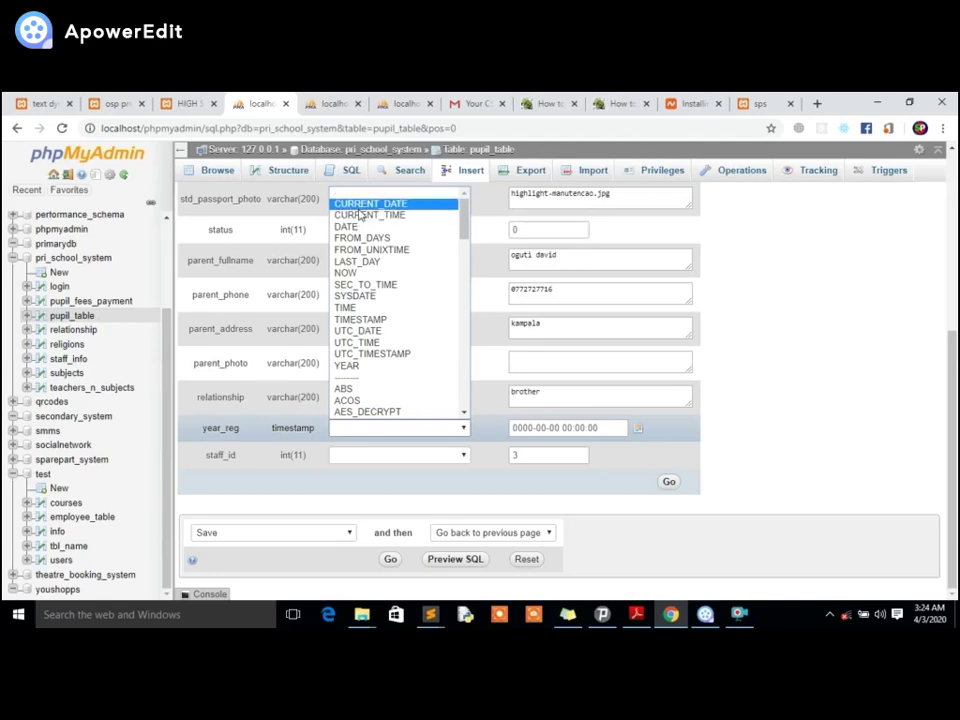
{"action": "left_click", "coordinate": [362, 208]}
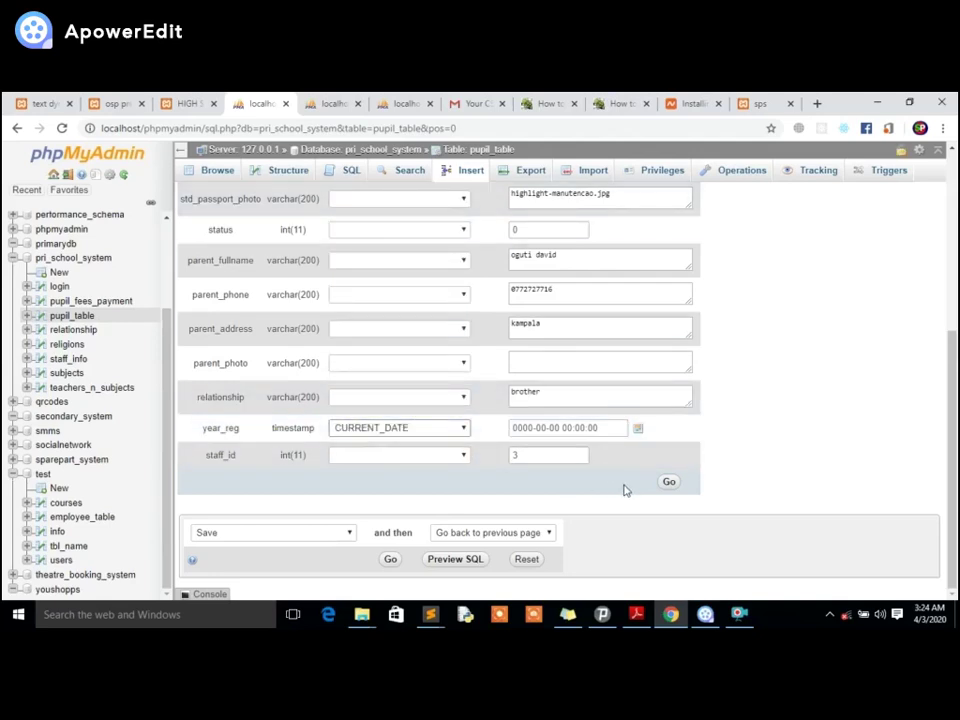
{"action": "left_click", "coordinate": [670, 483]}
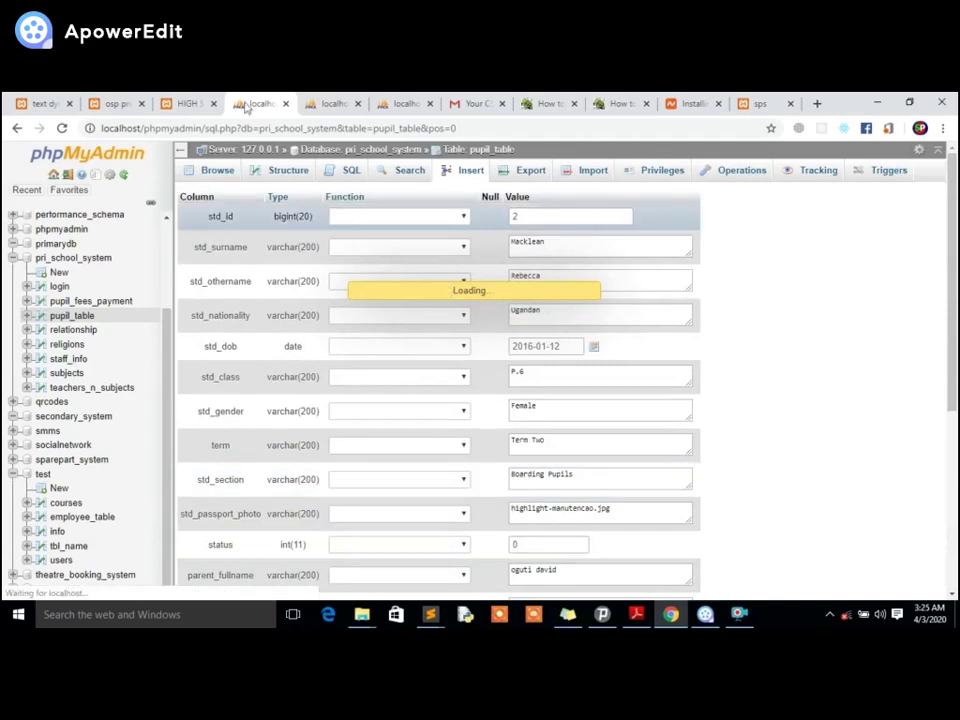
Reload the school system's Examinations page and check the pupil's registration time.
{"action": "left_click", "coordinate": [118, 103]}
{"action": "right_click", "coordinate": [384, 218]}
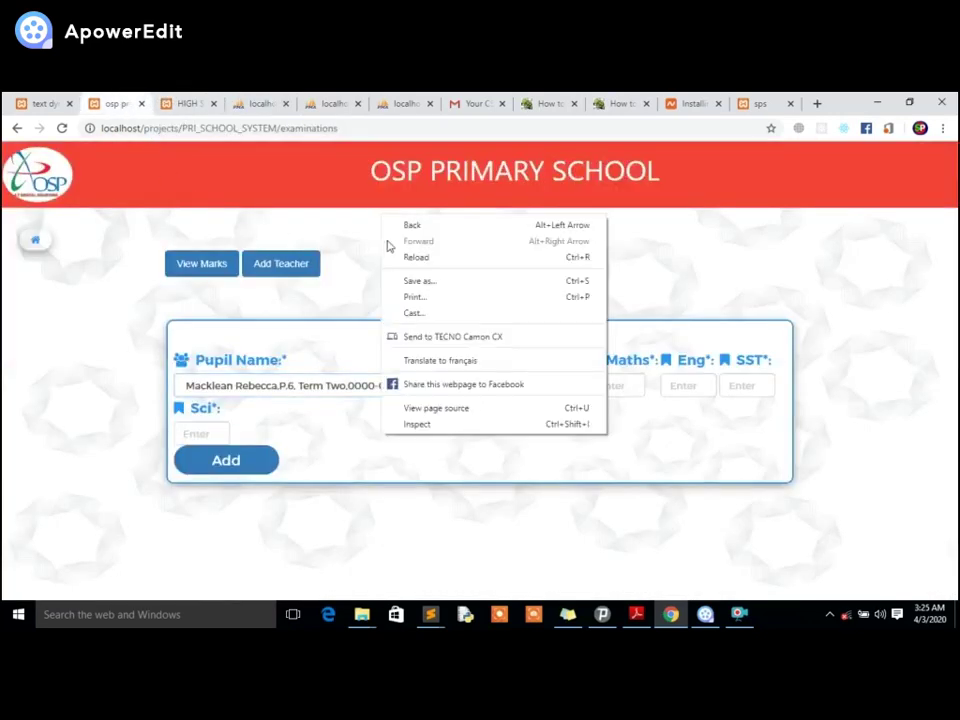
{"action": "left_click", "coordinate": [398, 258]}
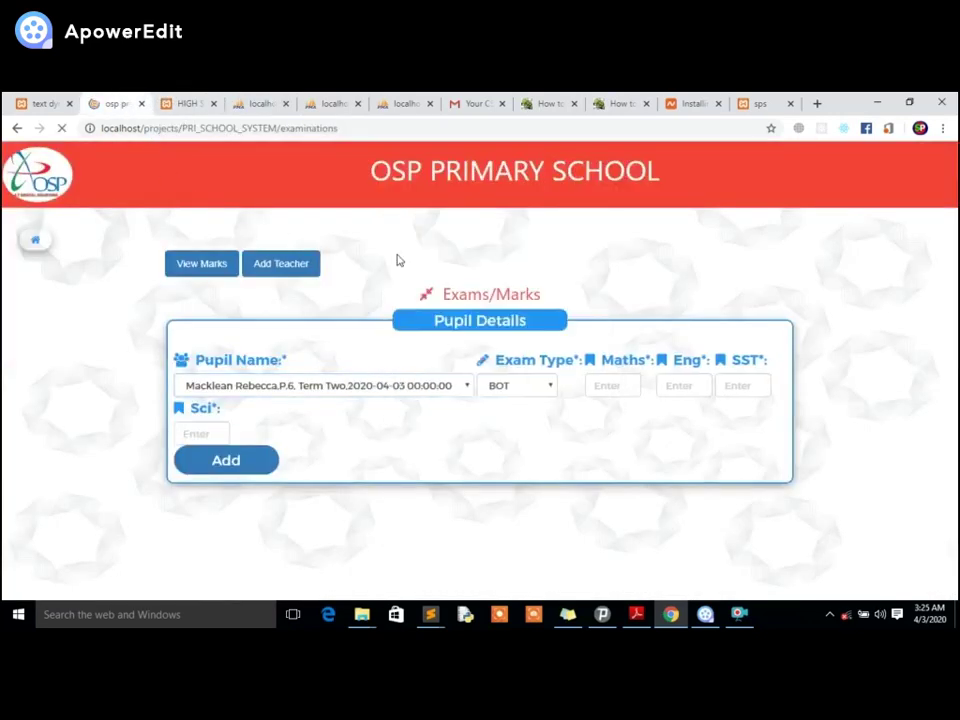
{"action": "left_click", "coordinate": [369, 389]}
{"action": "left_click", "coordinate": [369, 389]}
{"action": "left_click", "coordinate": [369, 389]}
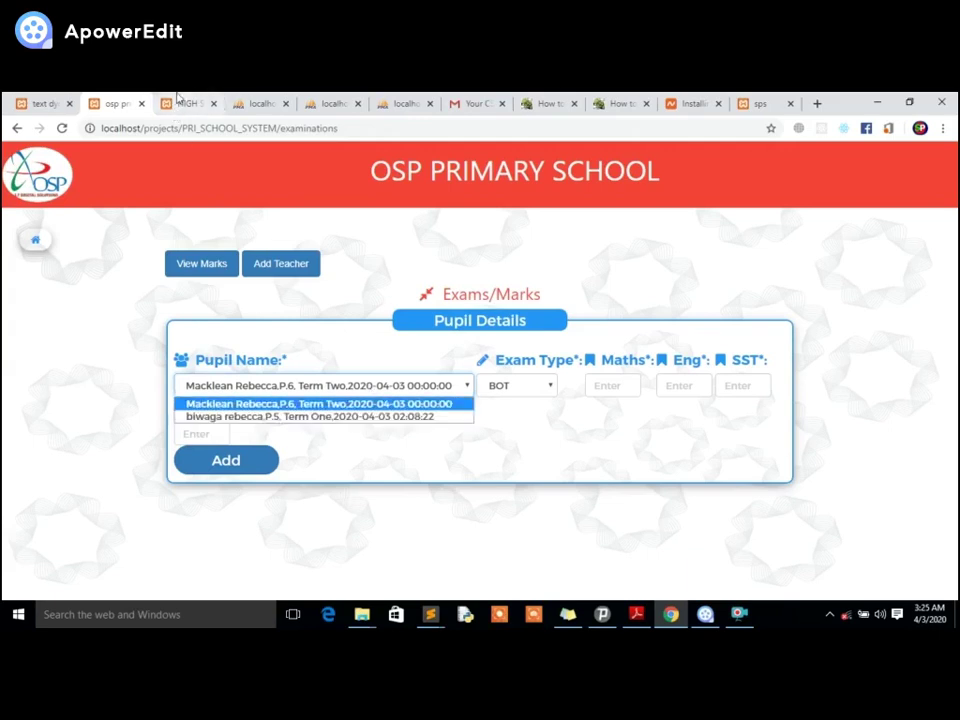
Set row 2's year_reg function to CURRENT_TIME, save, and return to the marks page.
{"action": "left_click", "coordinate": [260, 103]}
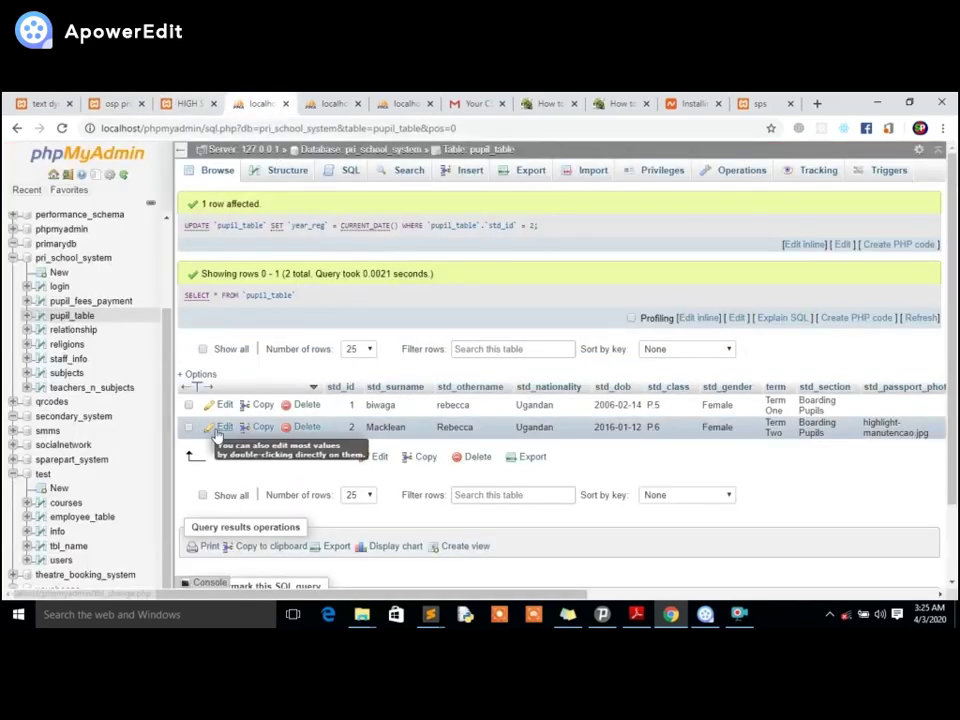
{"action": "left_click", "coordinate": [218, 428]}
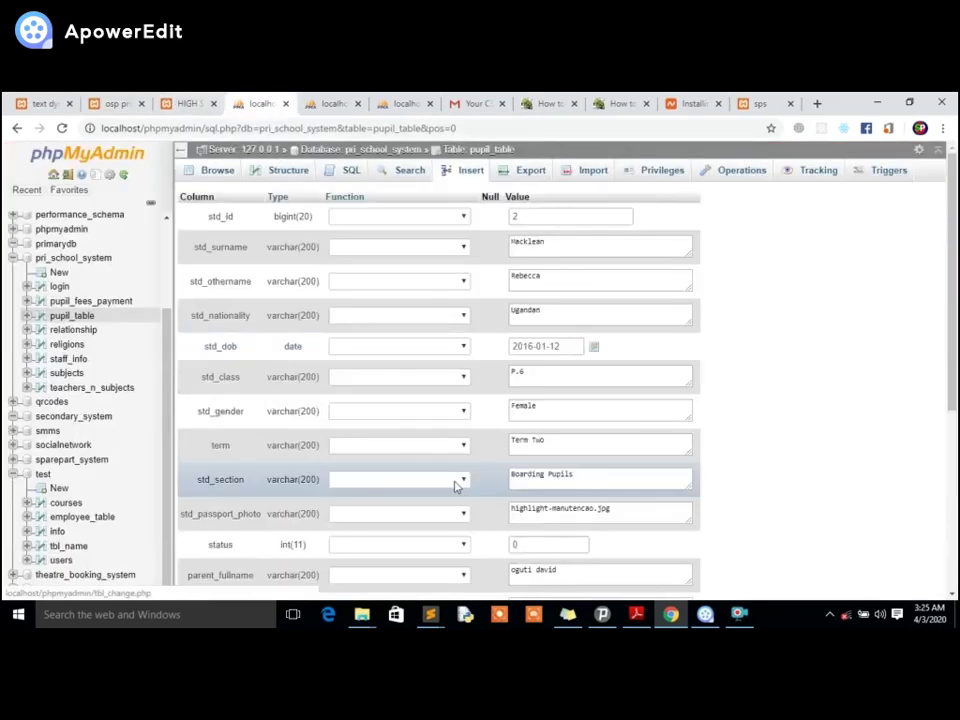
{"action": "scroll", "coordinate": [587, 447], "scroll_direction": "down", "scroll_amount": 1}
{"action": "scroll", "coordinate": [587, 447], "scroll_direction": "down", "scroll_amount": 3}
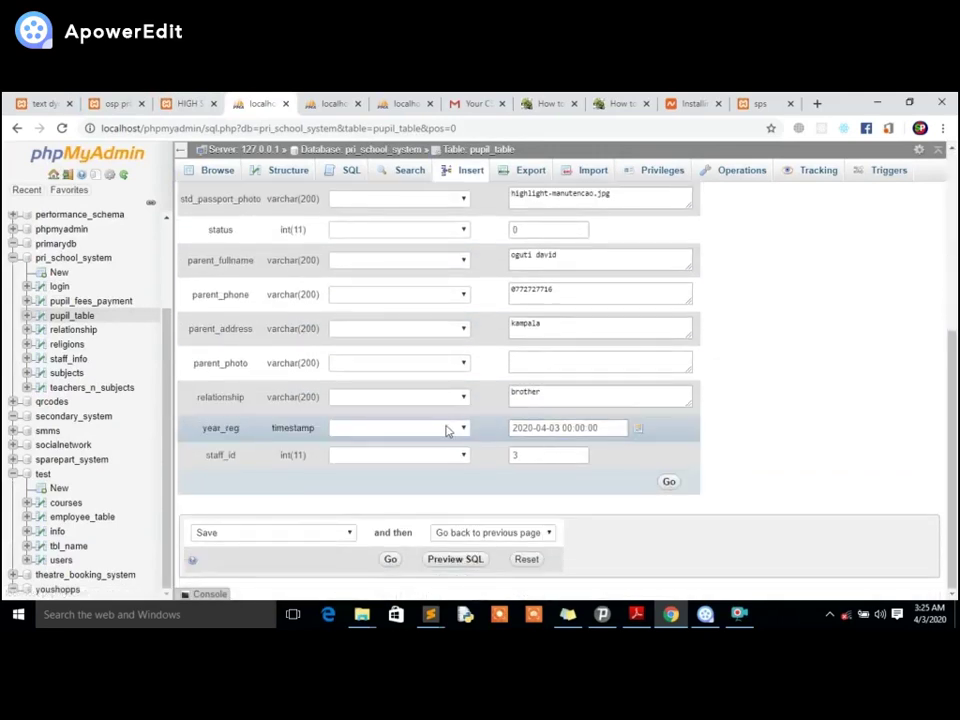
{"action": "left_click", "coordinate": [448, 428]}
{"action": "left_click", "coordinate": [380, 215]}
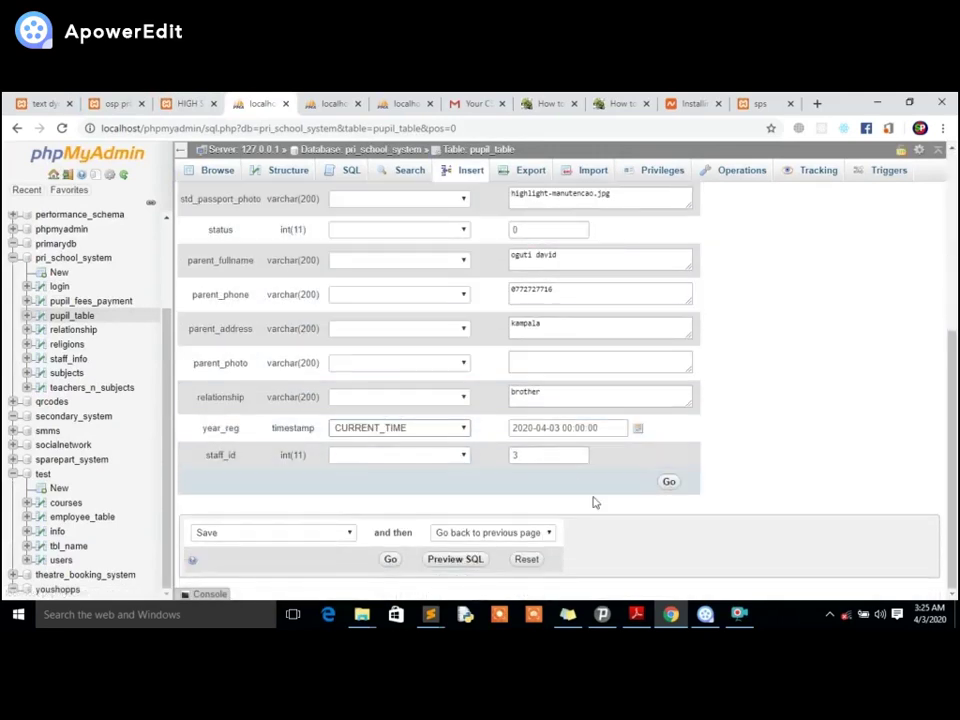
{"action": "left_click", "coordinate": [669, 484]}
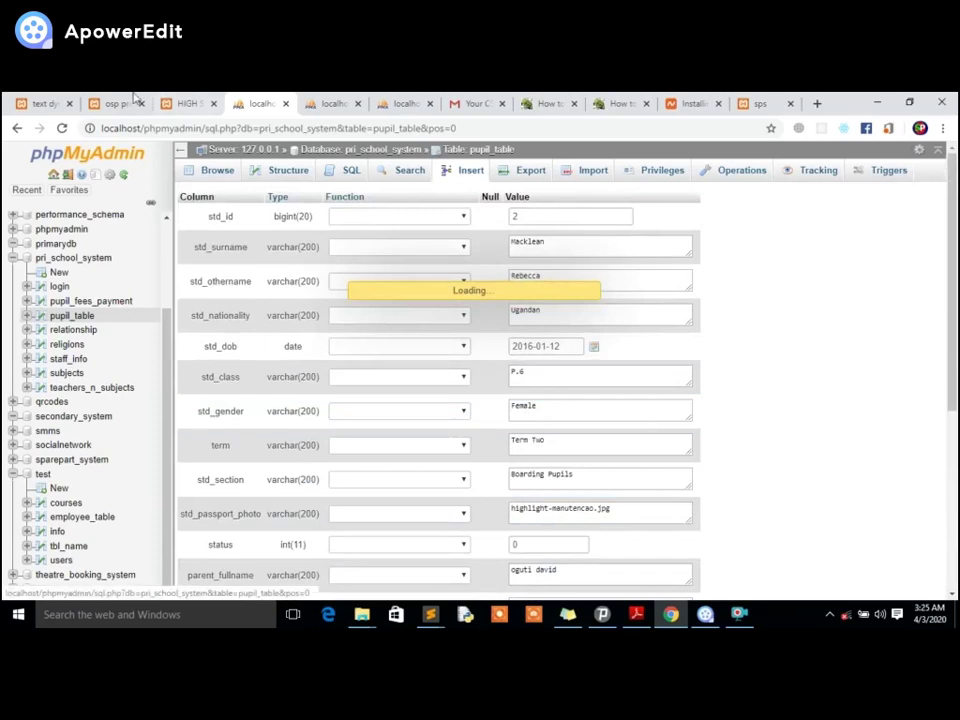
{"action": "left_click", "coordinate": [117, 103]}
Reload the Exams/Marks page, keeping the P.6 pupil and BOT exam type selected.
{"action": "right_click", "coordinate": [165, 230]}
{"action": "left_click", "coordinate": [197, 270]}
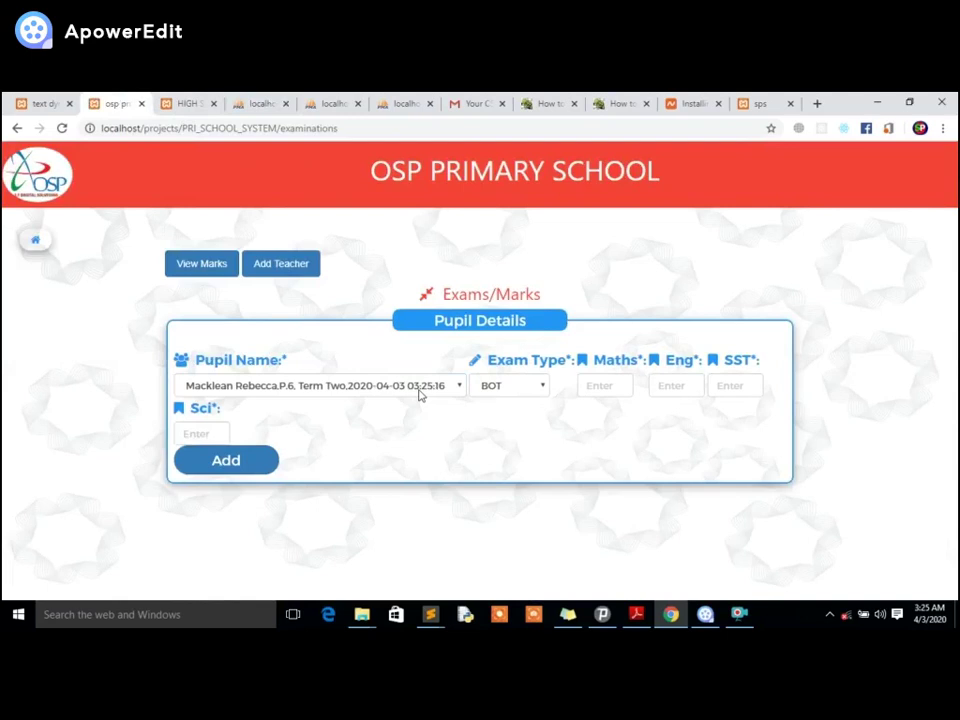
{"action": "left_click", "coordinate": [320, 395]}
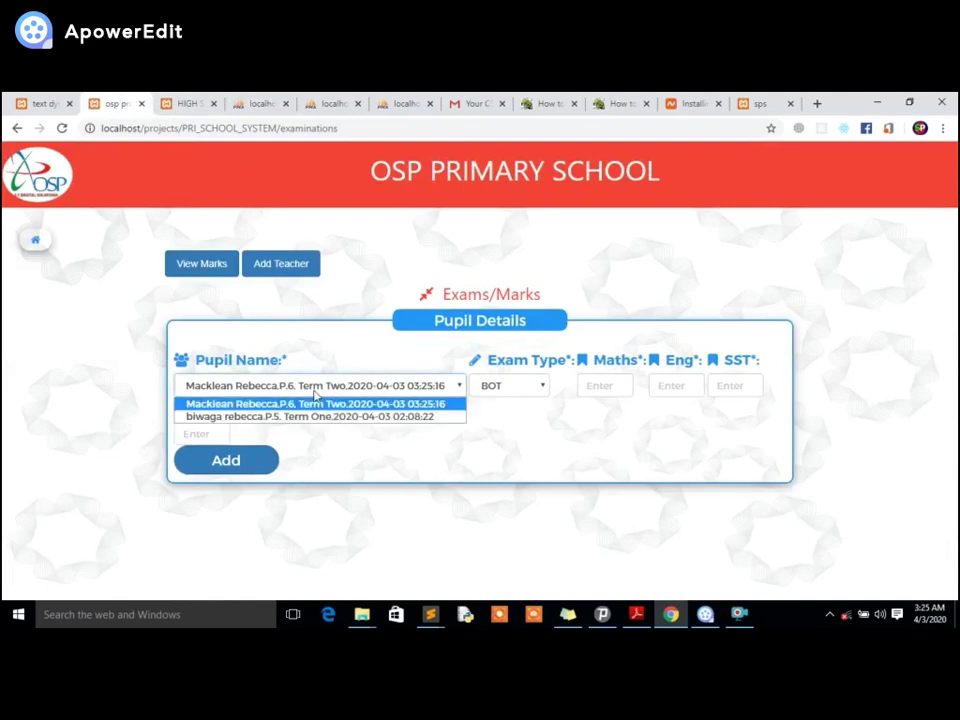
{"action": "left_click", "coordinate": [313, 395]}
{"action": "left_click", "coordinate": [313, 395]}
{"action": "left_click", "coordinate": [521, 388]}
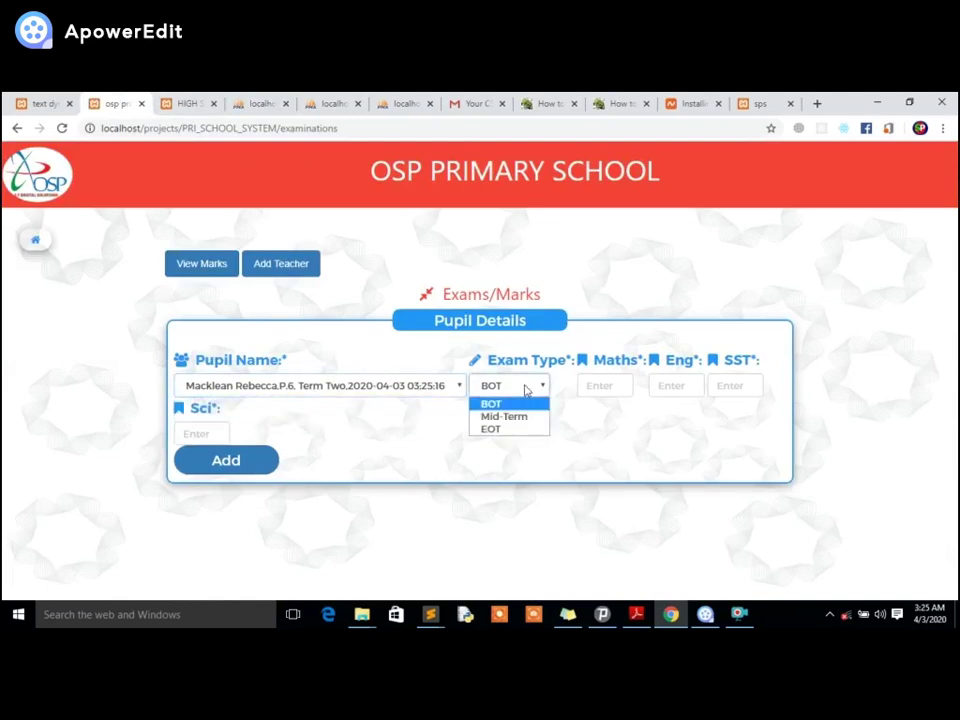
{"action": "left_click", "coordinate": [524, 390]}
{"action": "left_click", "coordinate": [524, 390]}
Enter BOT marks Maths 99, Eng 56, SST 78, Sci 70 and add them.
{"action": "left_click", "coordinate": [607, 389]}
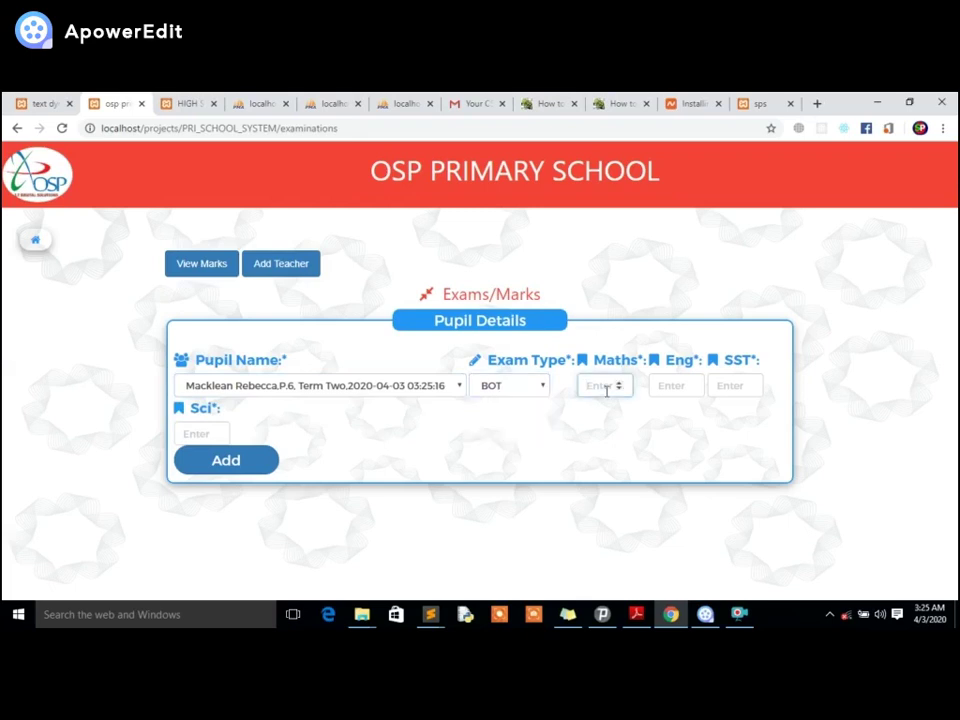
{"action": "left_click", "coordinate": [659, 388]}
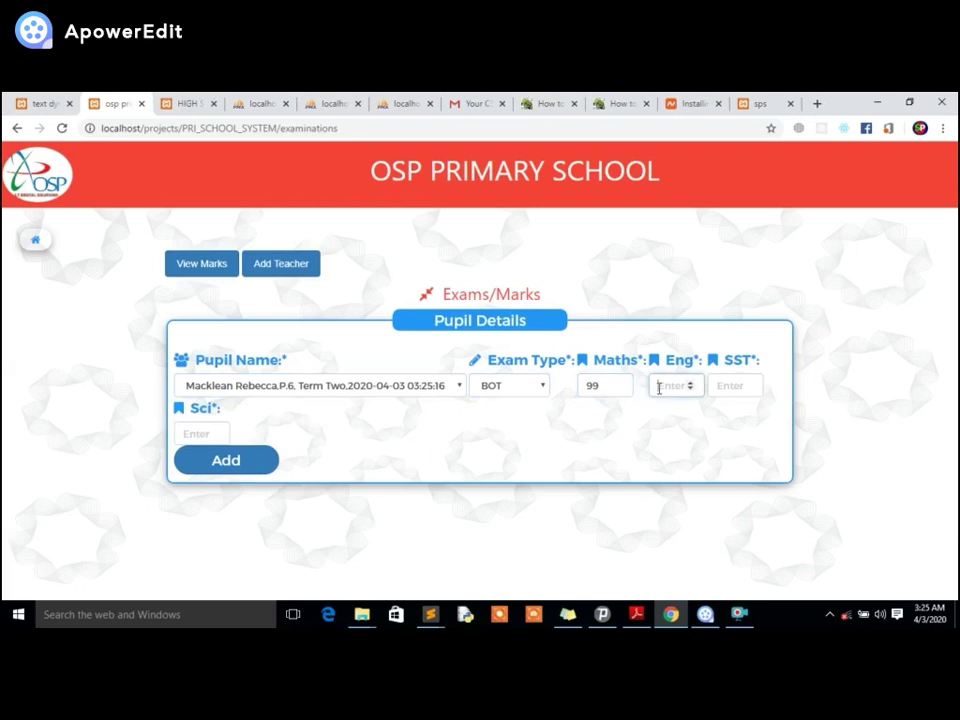
{"action": "left_click", "coordinate": [717, 386]}
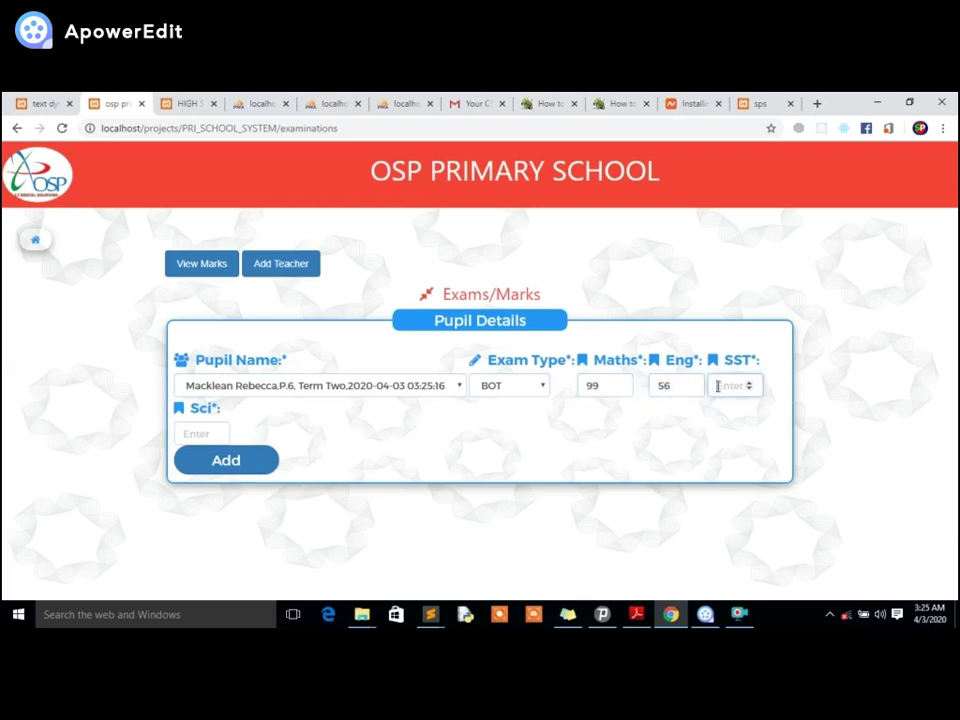
{"action": "type", "text": "78"}
{"action": "left_click", "coordinate": [210, 433]}
{"action": "type", "text": "0"}
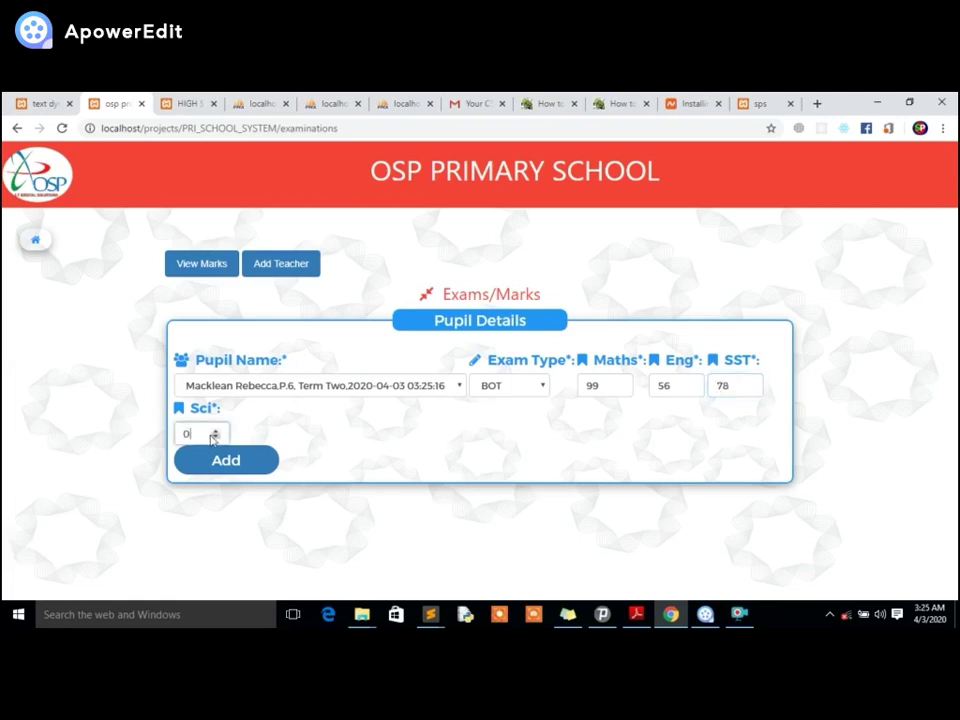
{"action": "key", "text": "BackSpace"}
{"action": "type", "text": "7"}
{"action": "left_click", "coordinate": [229, 461]}
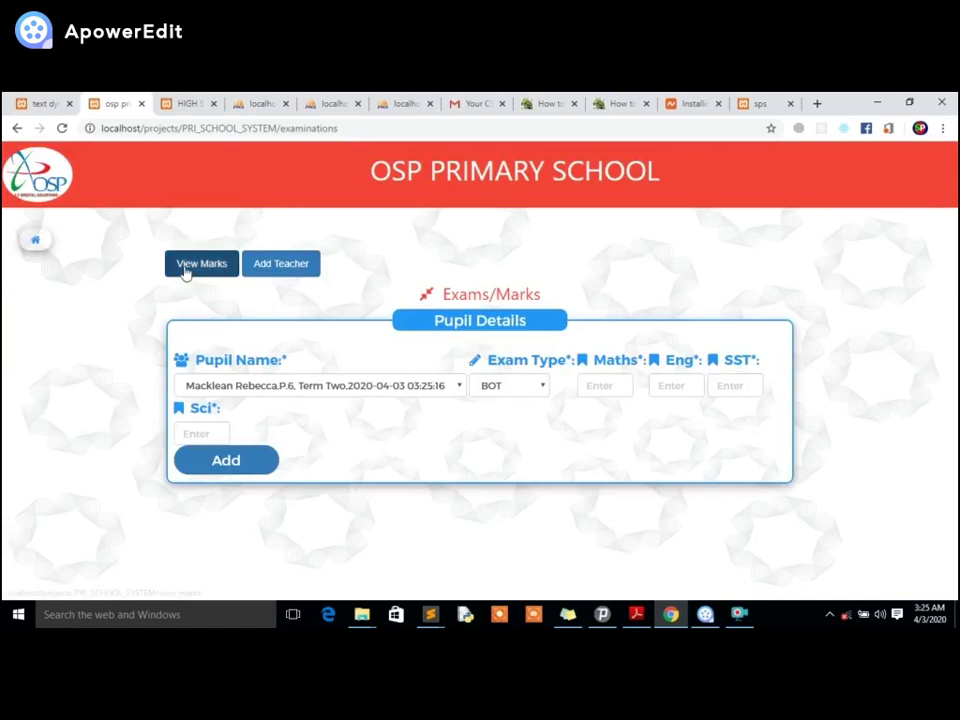
{"action": "left_click", "coordinate": [184, 268]}
{"action": "scroll", "coordinate": [477, 430], "scroll_direction": "down", "scroll_amount": 1}
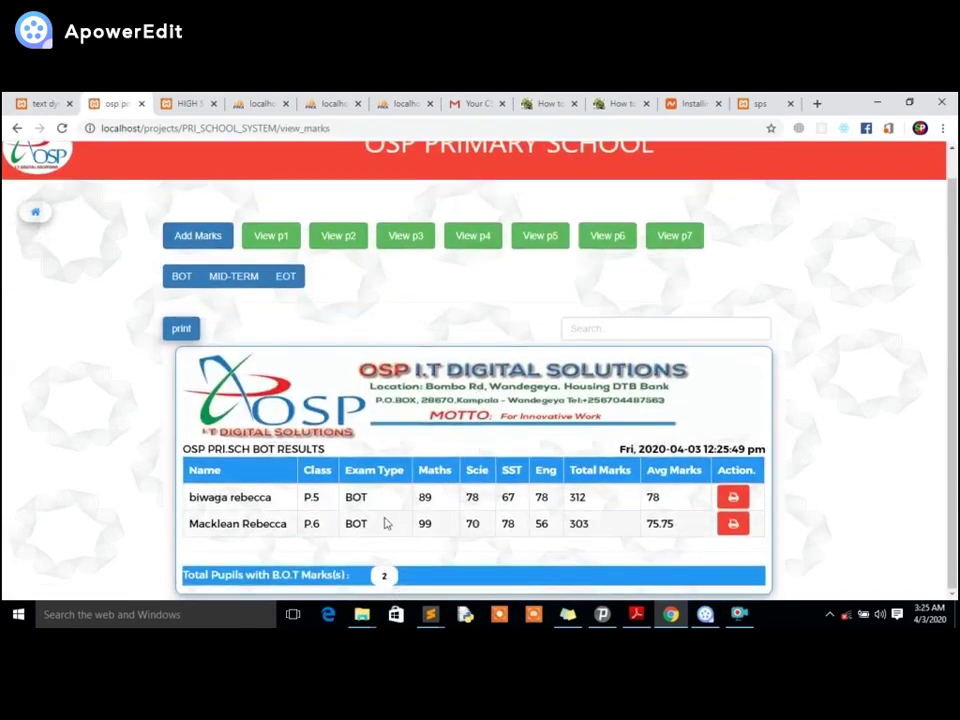
{"action": "left_click_drag", "start_coordinate": [647, 523], "coordinate": [667, 519]}
{"action": "left_click", "coordinate": [731, 523]}
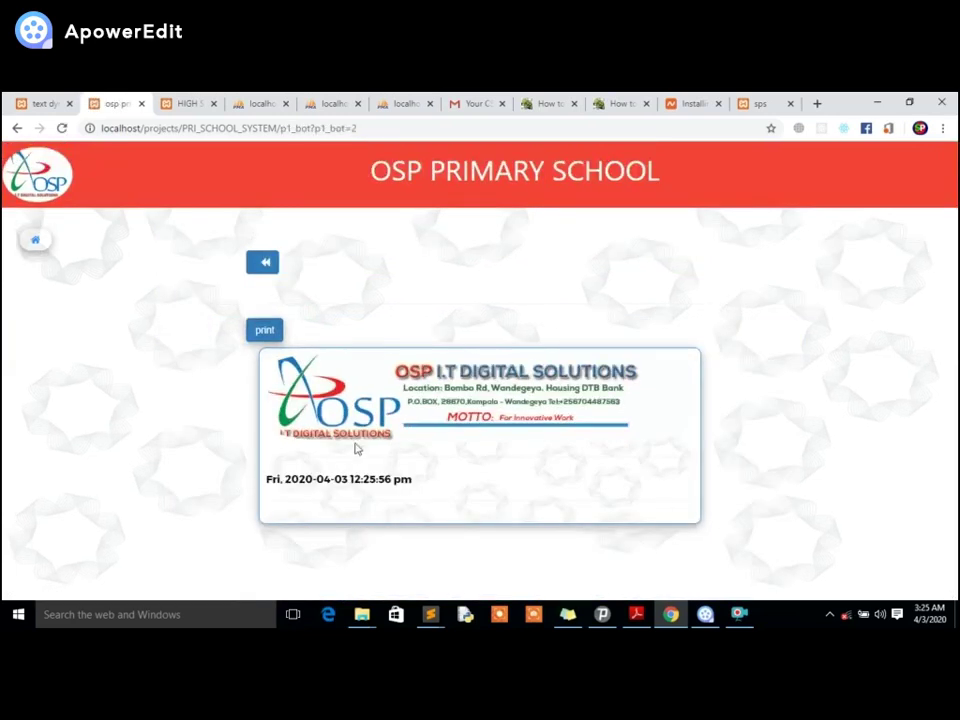
{"action": "left_click", "coordinate": [258, 270]}
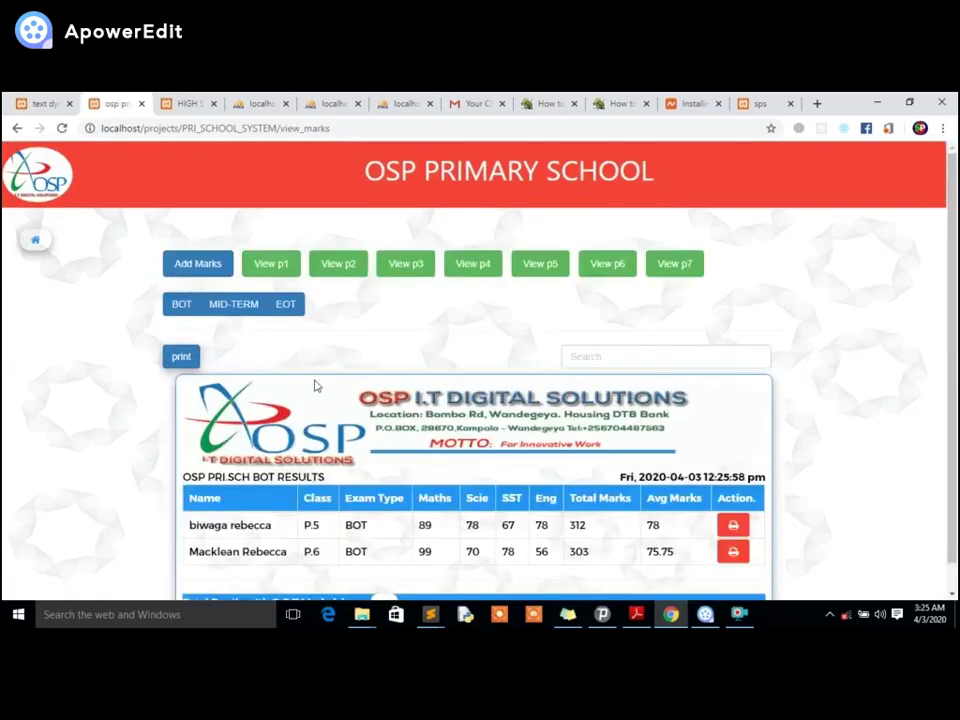
{"action": "left_click", "coordinate": [207, 273]}
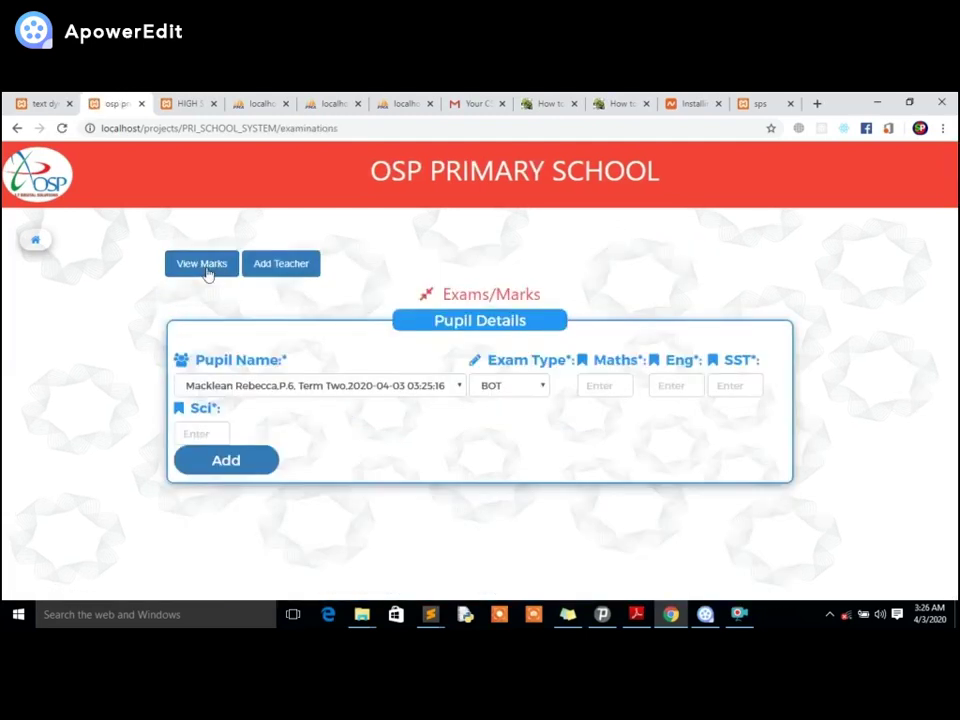
In the Add Teacher form, keep the P.6 pupil and choose the Maths, P.5 teacher.
{"action": "left_click", "coordinate": [274, 268]}
{"action": "scroll", "coordinate": [476, 377], "scroll_direction": "down", "scroll_amount": 1}
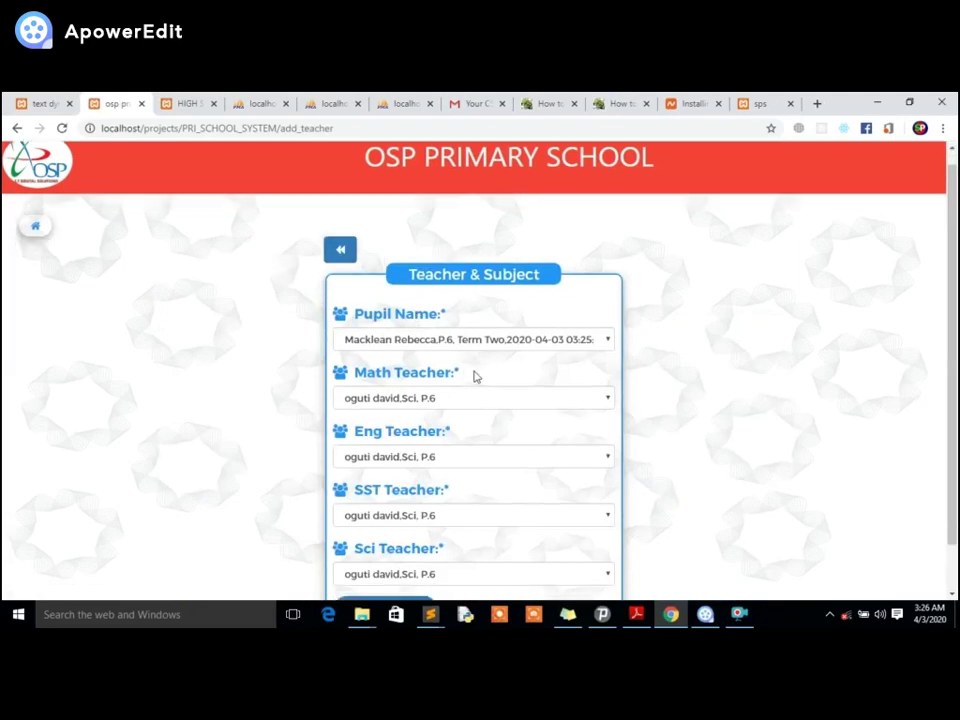
{"action": "left_click", "coordinate": [383, 289]}
{"action": "left_click", "coordinate": [384, 297]}
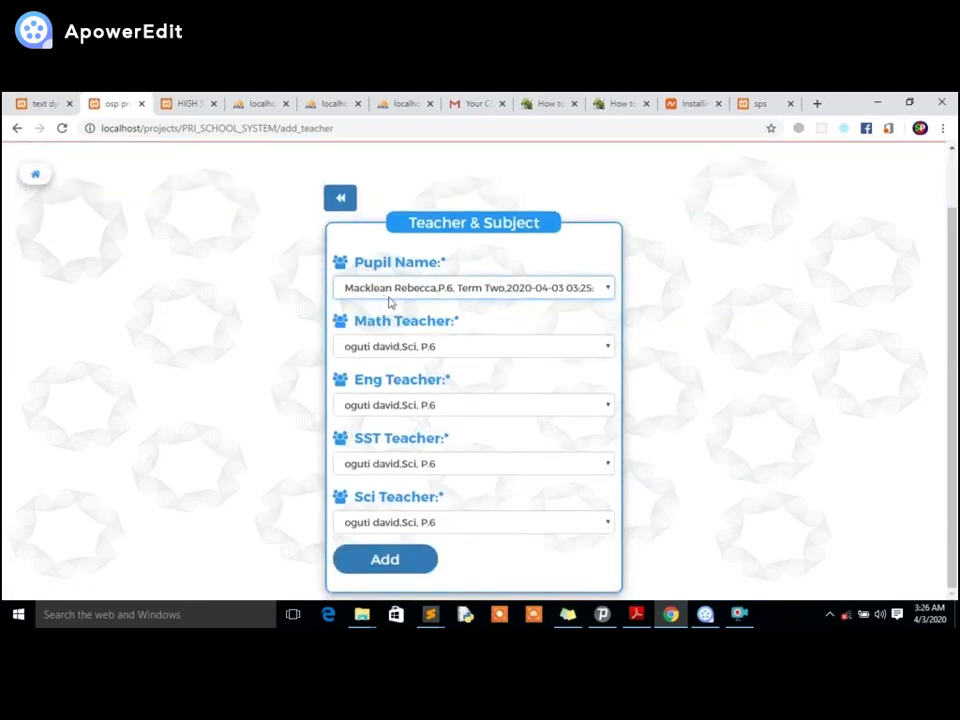
{"action": "left_click", "coordinate": [392, 350]}
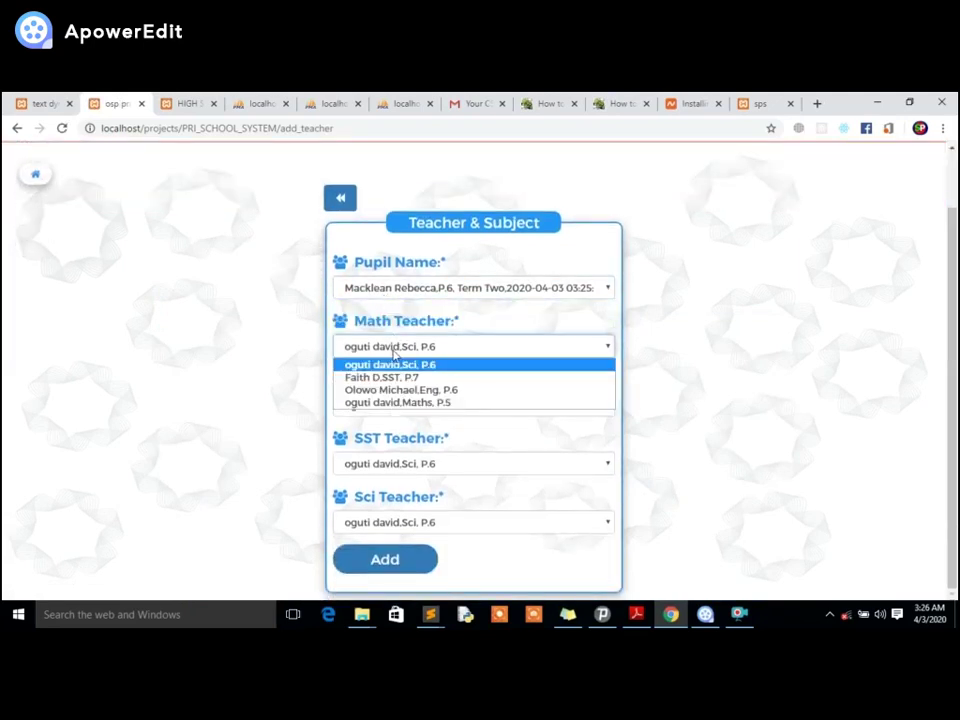
{"action": "left_click", "coordinate": [364, 330]}
{"action": "left_click", "coordinate": [375, 346]}
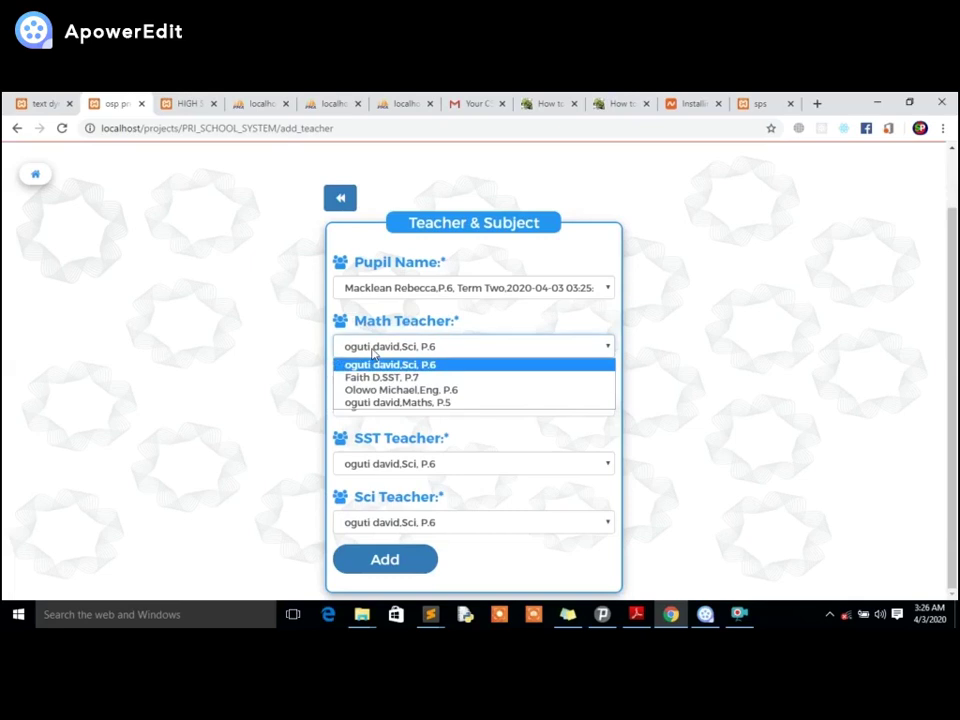
{"action": "left_click", "coordinate": [389, 403]}
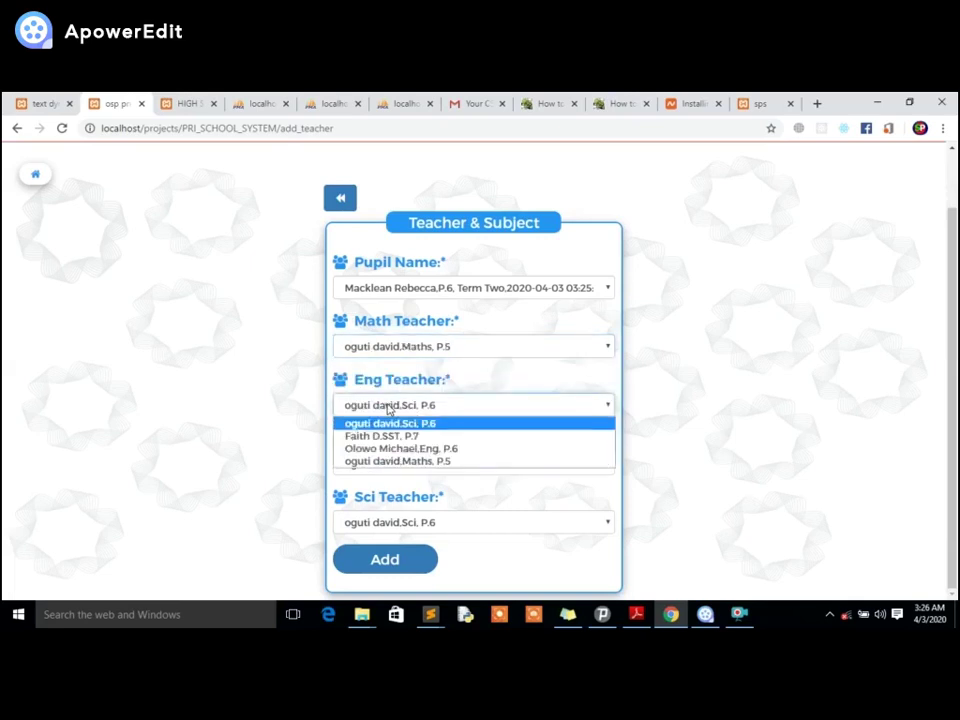
Choose the Eng P.6, SST P.7 and Sci P.6 teachers, add, and return to Exams/Marks.
{"action": "left_click", "coordinate": [392, 449]}
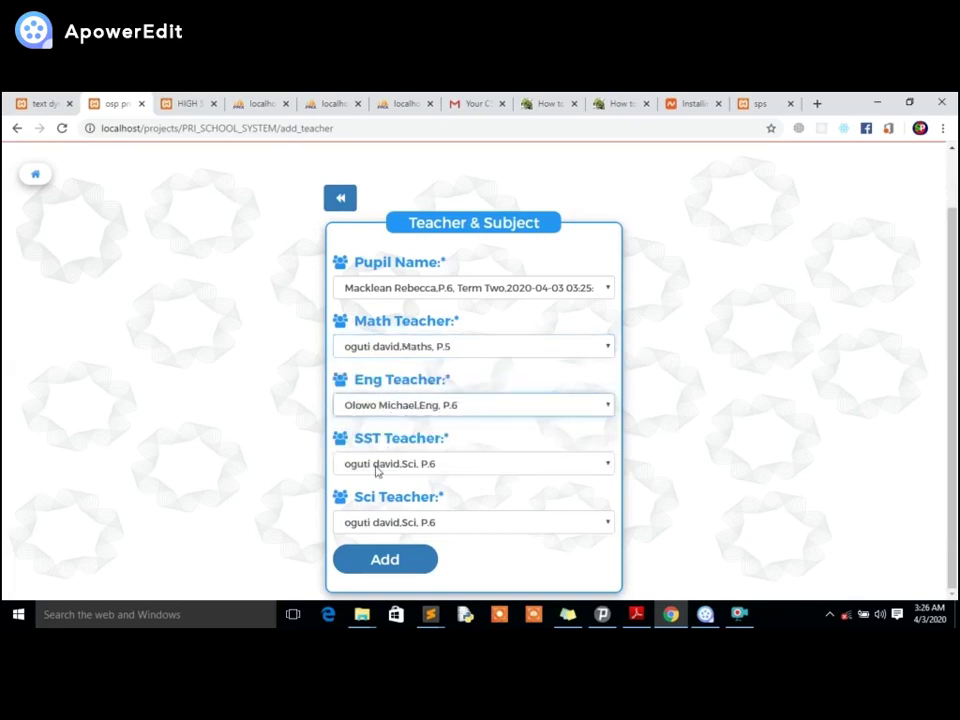
{"action": "left_click", "coordinate": [377, 463]}
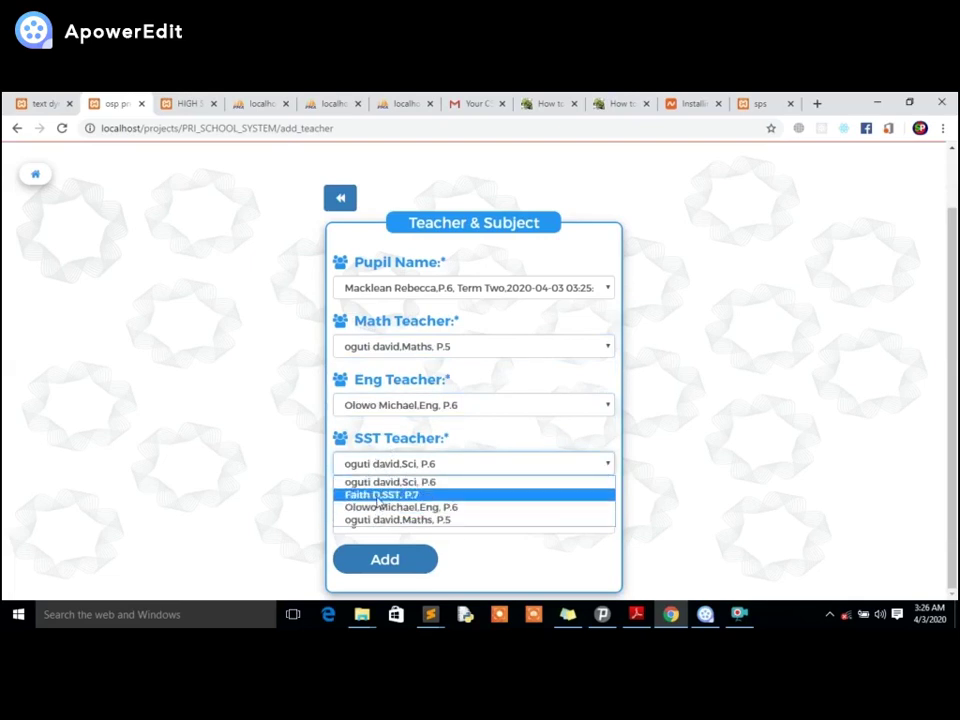
{"action": "left_click", "coordinate": [376, 494]}
{"action": "left_click", "coordinate": [378, 522]}
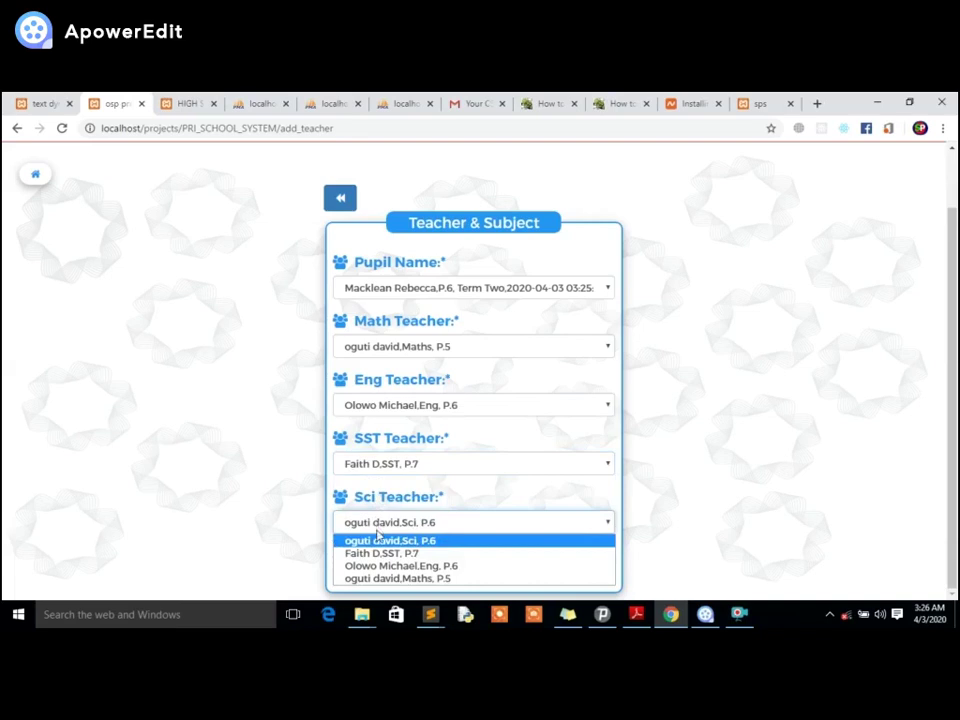
{"action": "left_click", "coordinate": [378, 540]}
{"action": "left_click", "coordinate": [380, 562]}
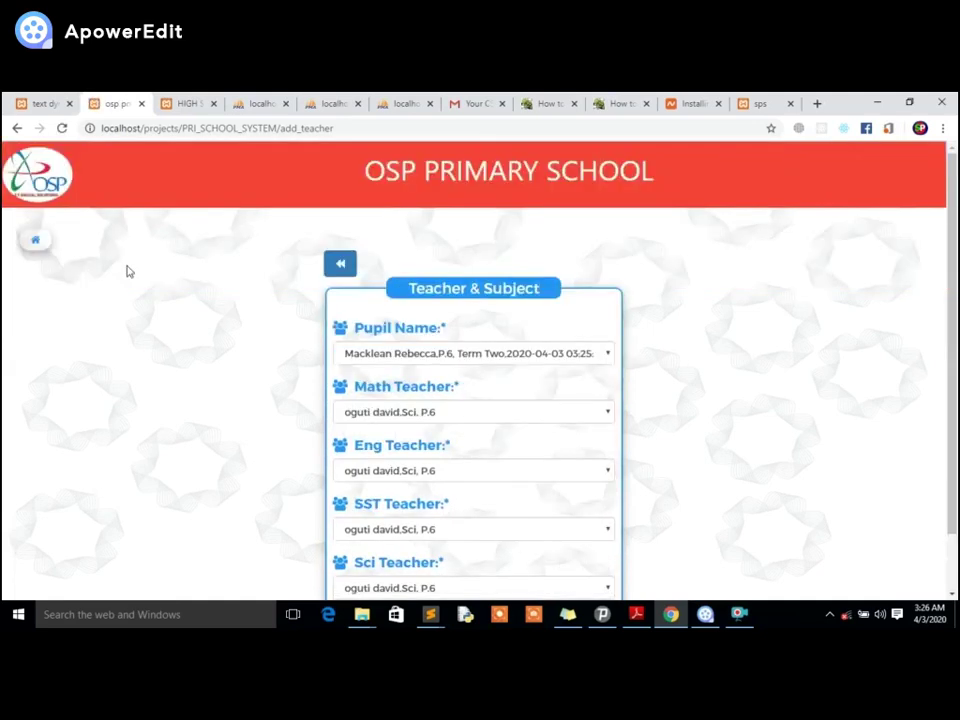
{"action": "left_click", "coordinate": [340, 264]}
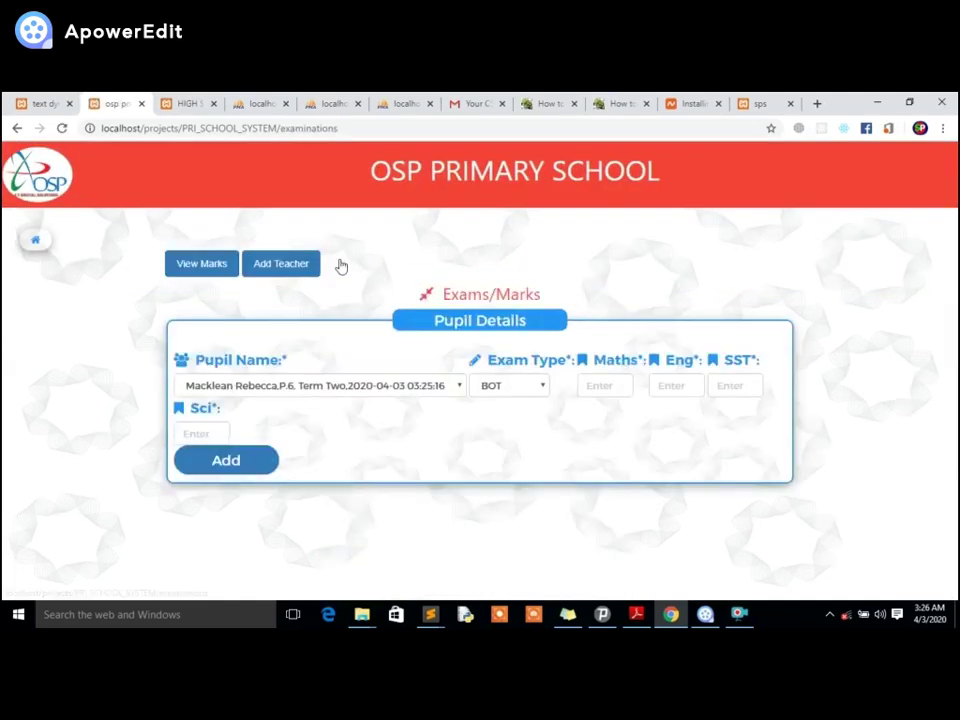
Open the P.6 pupil's result slip from the recorded marks list and review its totals and Division.
{"action": "left_click", "coordinate": [190, 268]}
{"action": "scroll", "coordinate": [198, 541], "scroll_direction": "down", "scroll_amount": 1}
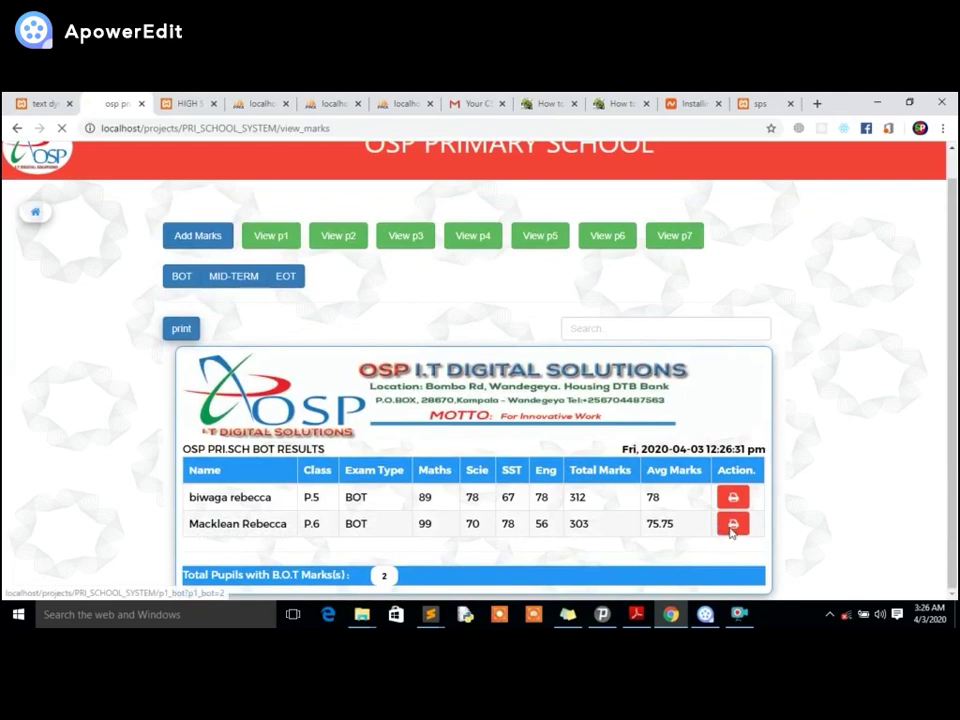
{"action": "left_click", "coordinate": [731, 524]}
{"action": "scroll", "coordinate": [437, 302], "scroll_direction": "down", "scroll_amount": 4}
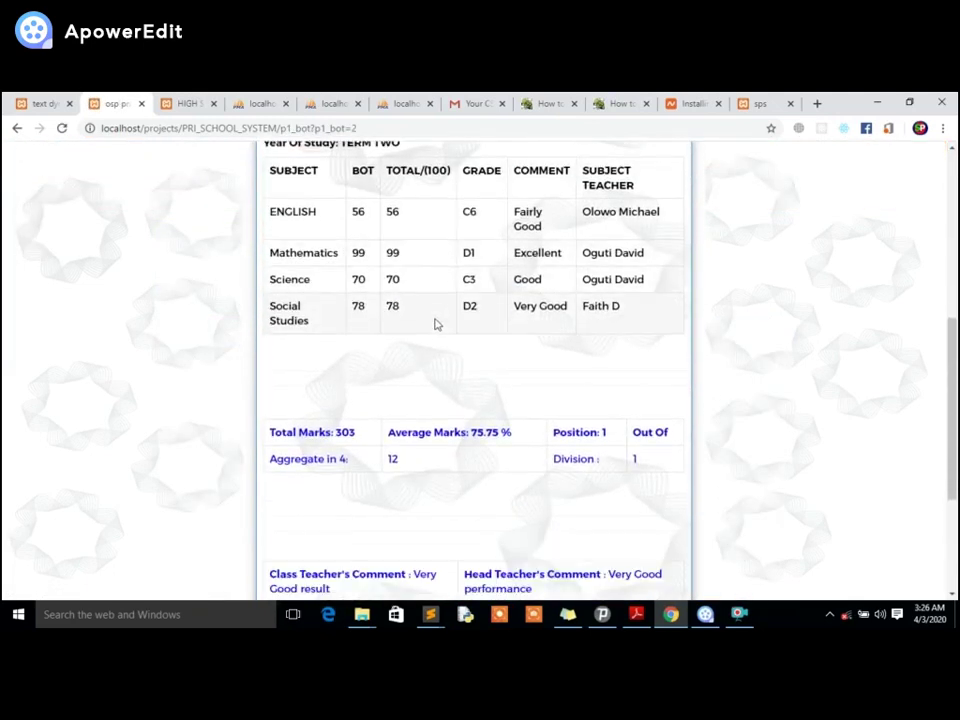
{"action": "scroll", "coordinate": [435, 335], "scroll_direction": "down", "scroll_amount": 2}
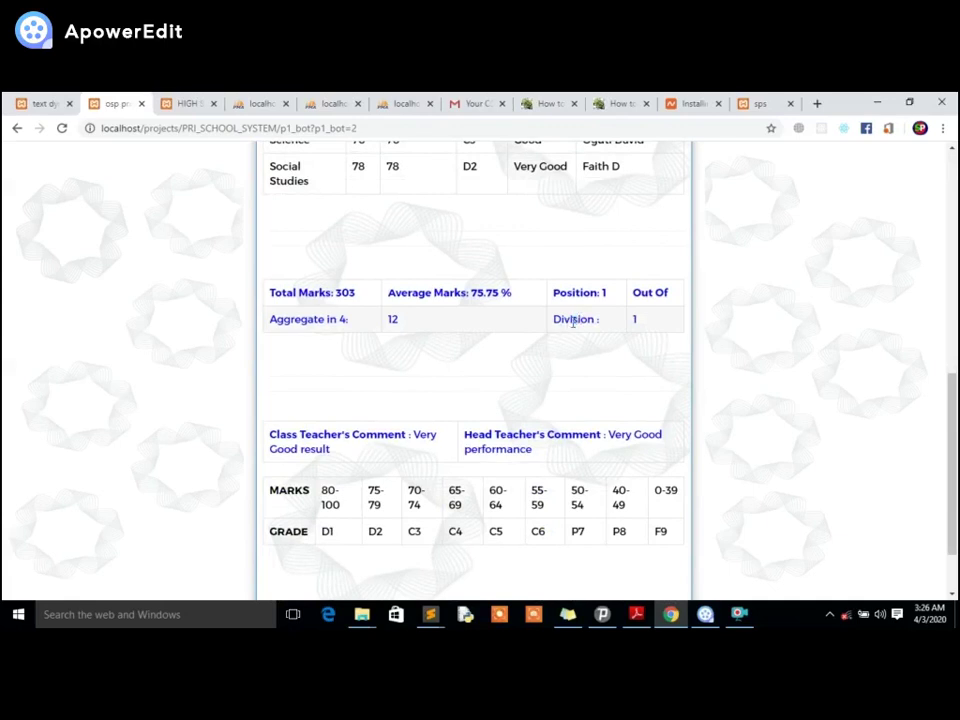
{"action": "double_click", "coordinate": [634, 318]}
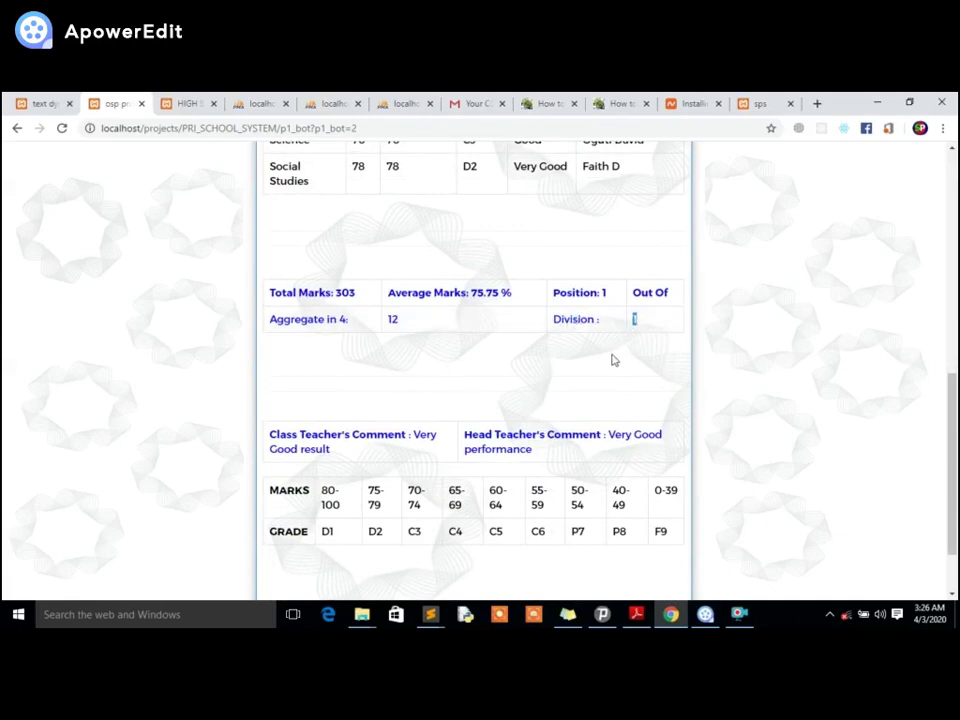
{"action": "scroll", "coordinate": [576, 369], "scroll_direction": "down", "scroll_amount": 1}
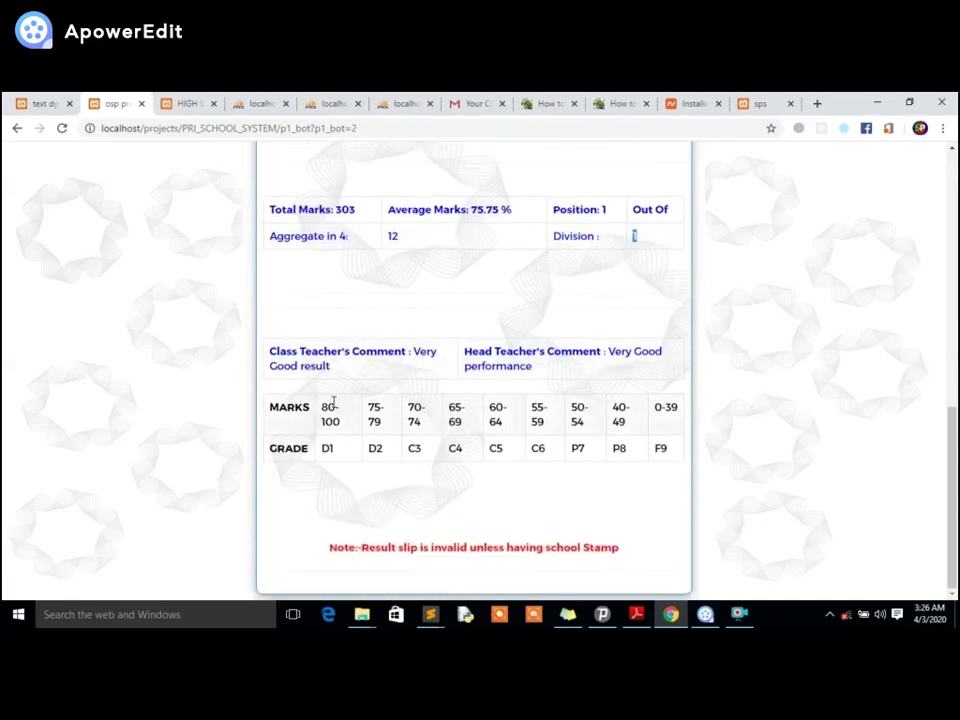
Bring up the print preview of the result slip.
{"action": "scroll", "coordinate": [490, 440], "scroll_direction": "up", "scroll_amount": 3}
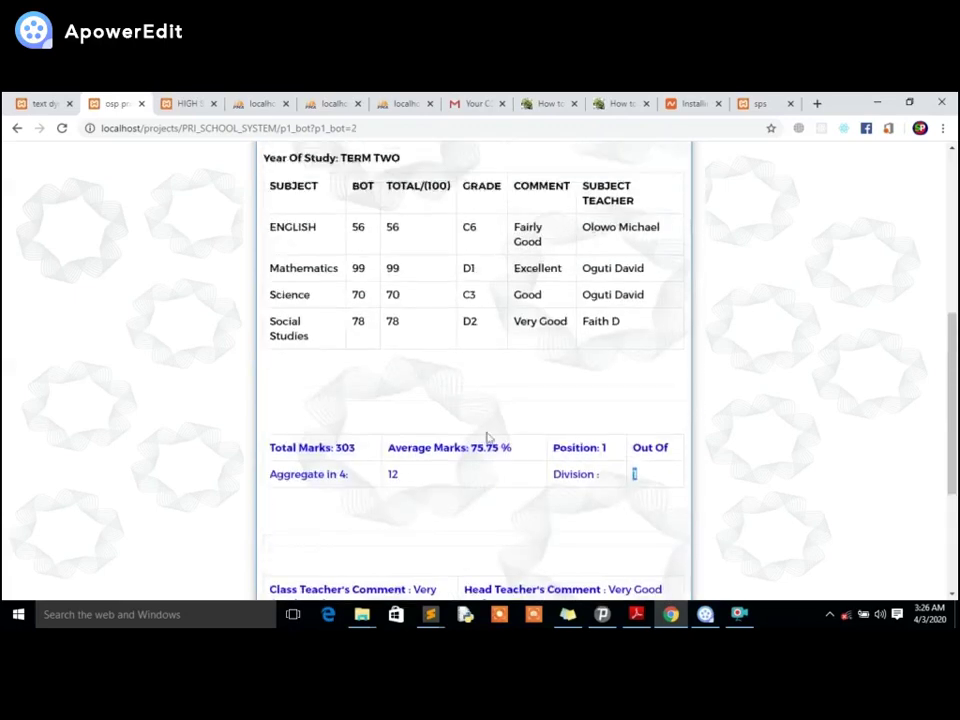
{"action": "scroll", "coordinate": [364, 216], "scroll_direction": "up", "scroll_amount": 3}
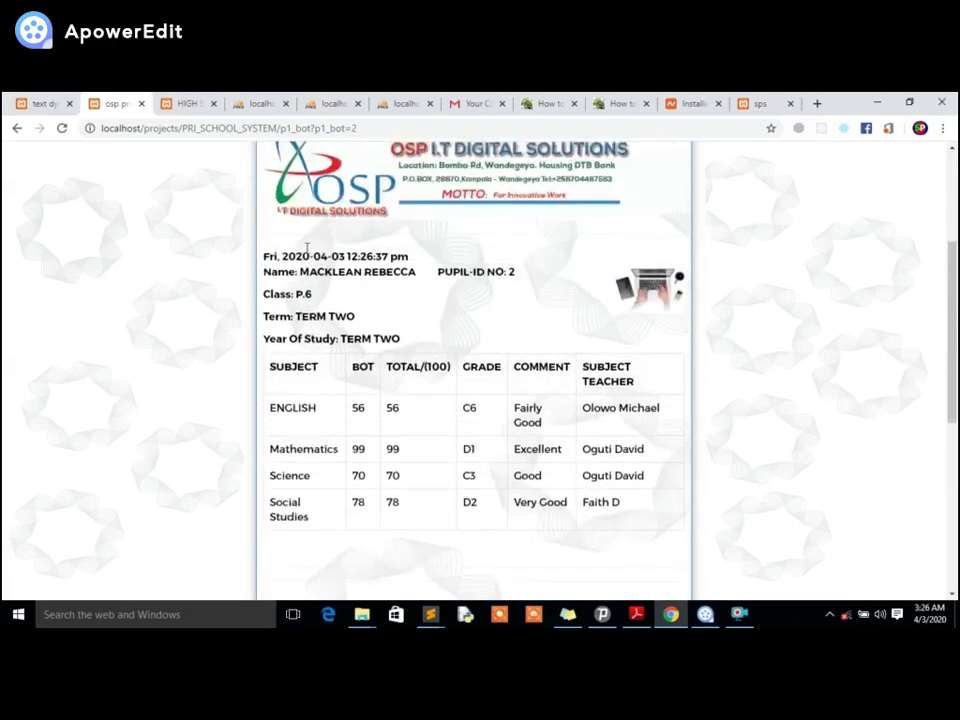
{"action": "scroll", "coordinate": [306, 248], "scroll_direction": "up", "scroll_amount": 2}
{"action": "left_click", "coordinate": [259, 250]}
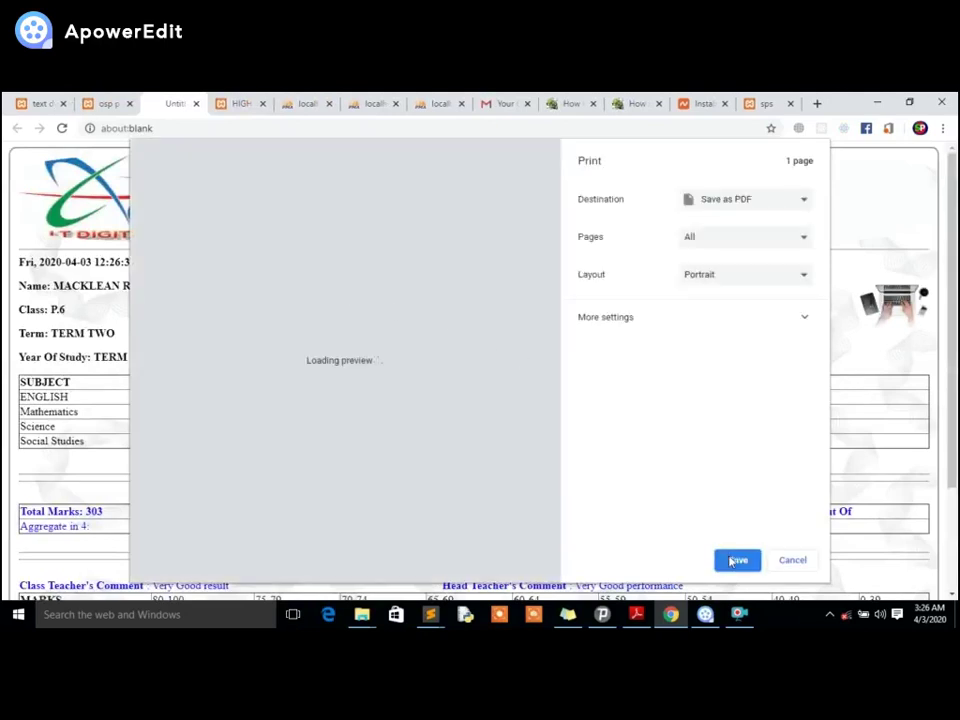
Save the slip as a PDF named hhh on the Desktop, then open hhh.pdf.
{"action": "left_click", "coordinate": [736, 561]}
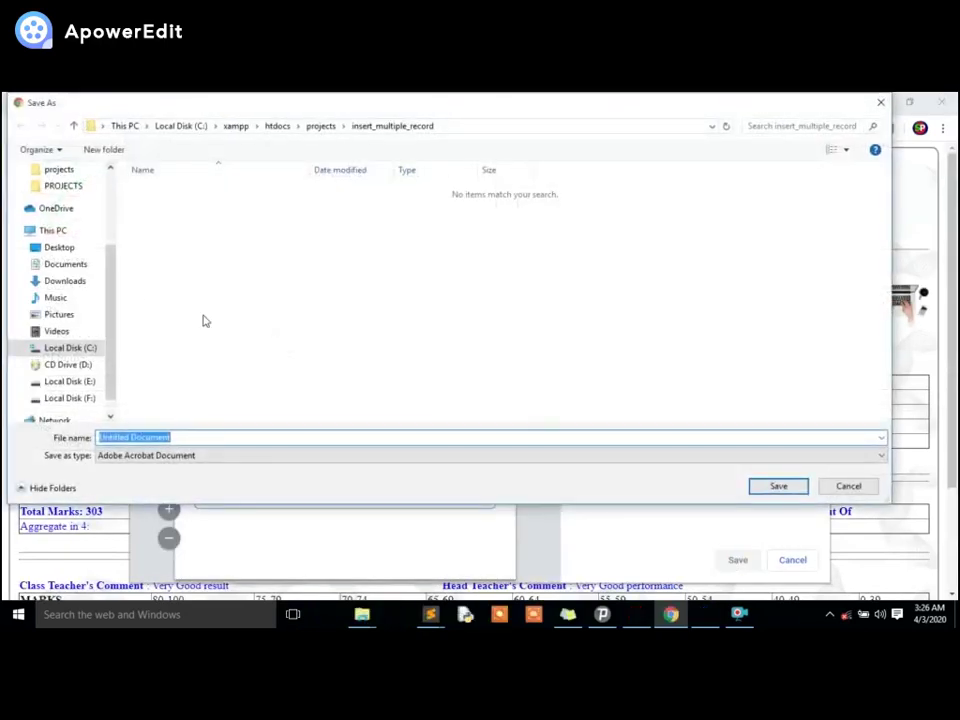
{"action": "left_click", "coordinate": [59, 249]}
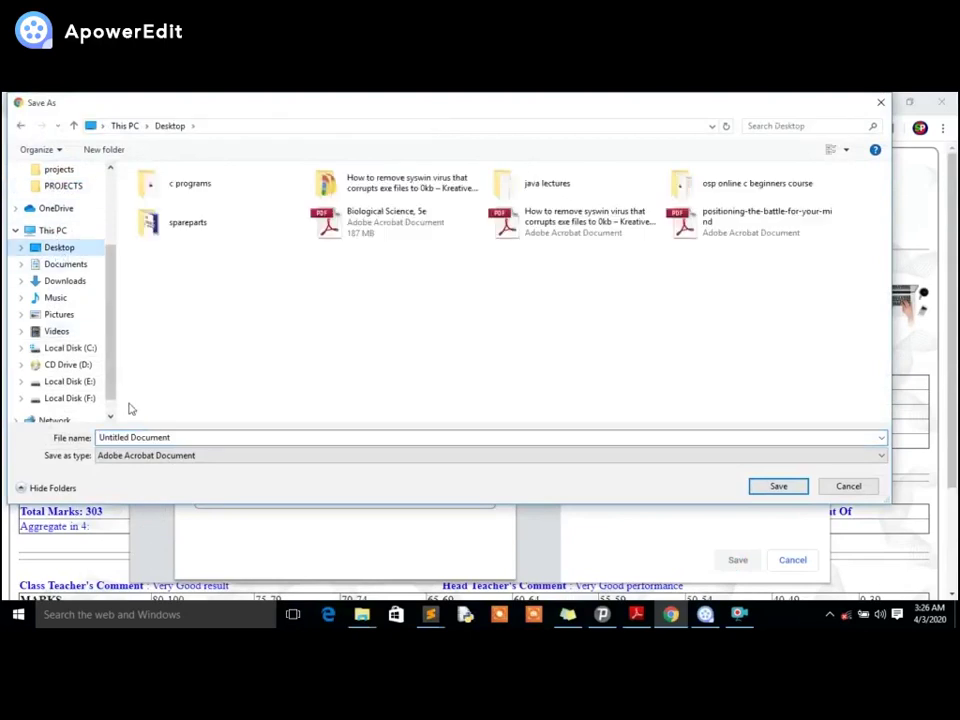
{"action": "left_click", "coordinate": [163, 435]}
{"action": "type", "text": "hhh"}
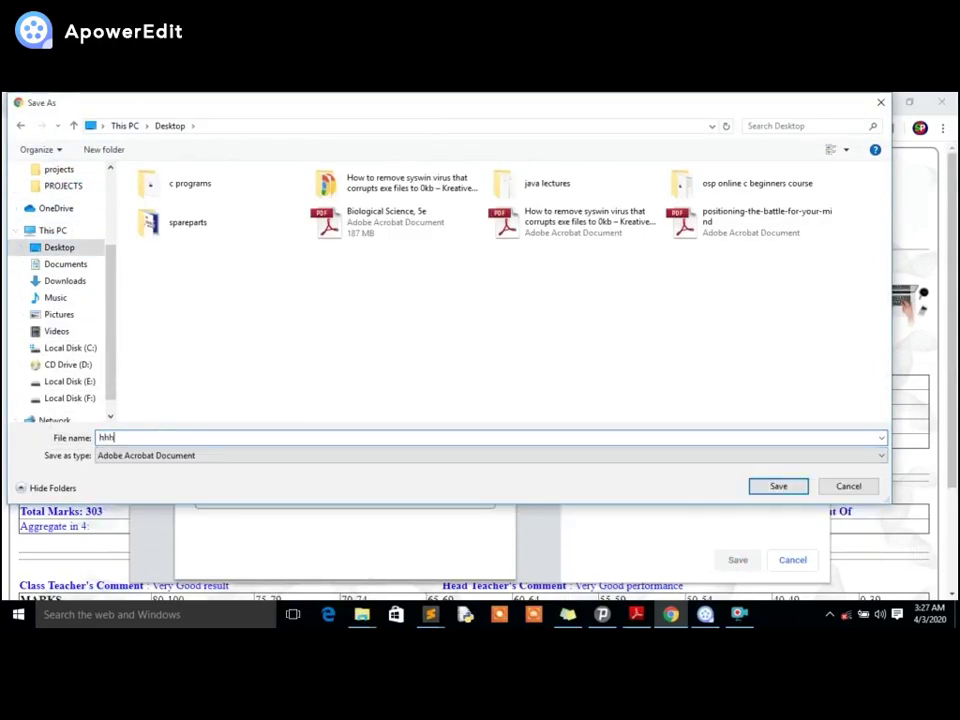
{"action": "key", "text": "Return"}
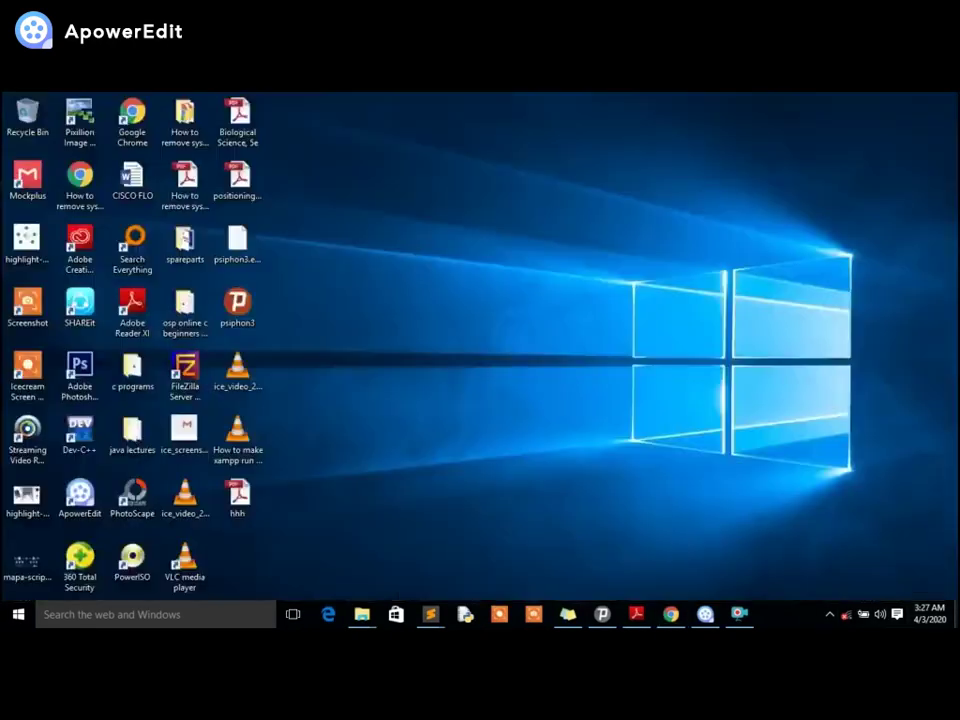
{"action": "double_click", "coordinate": [249, 486]}
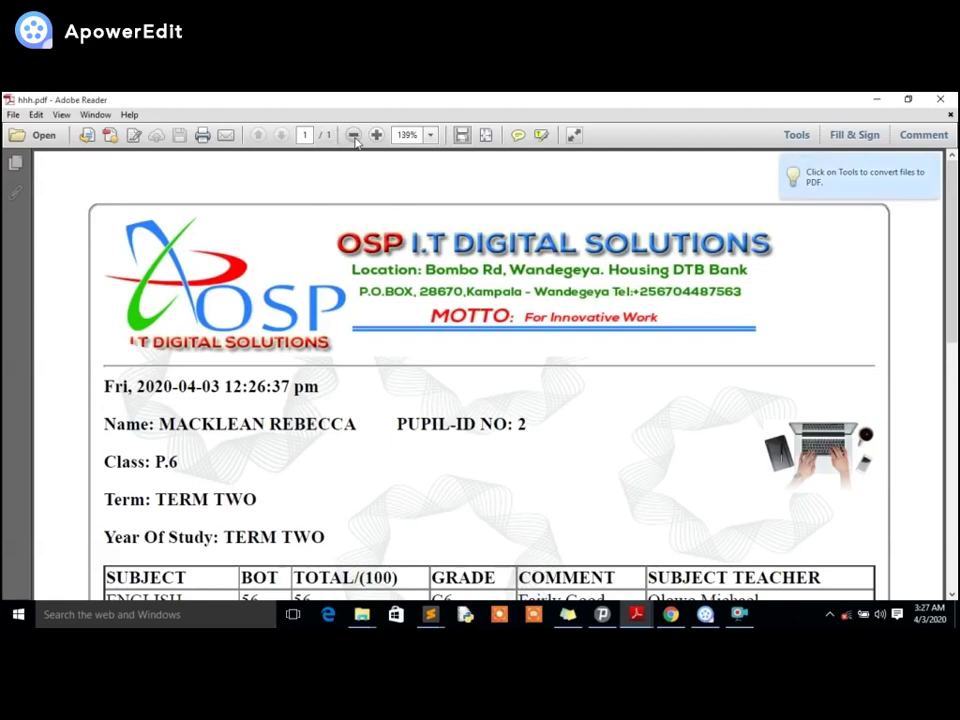
View hhh.pdf at 100% and inspect the marks table, including the Mathematics total of 99.
{"action": "left_click", "coordinate": [353, 135]}
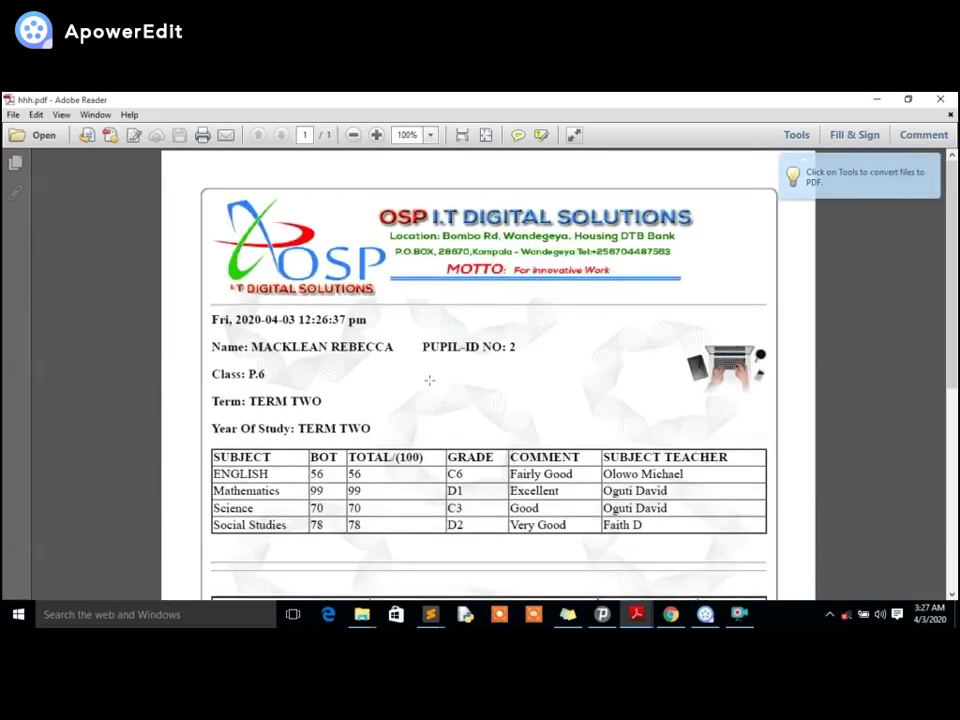
{"action": "scroll", "coordinate": [425, 372], "scroll_direction": "down", "scroll_amount": 3}
{"action": "scroll", "coordinate": [420, 365], "scroll_direction": "down", "scroll_amount": 5}
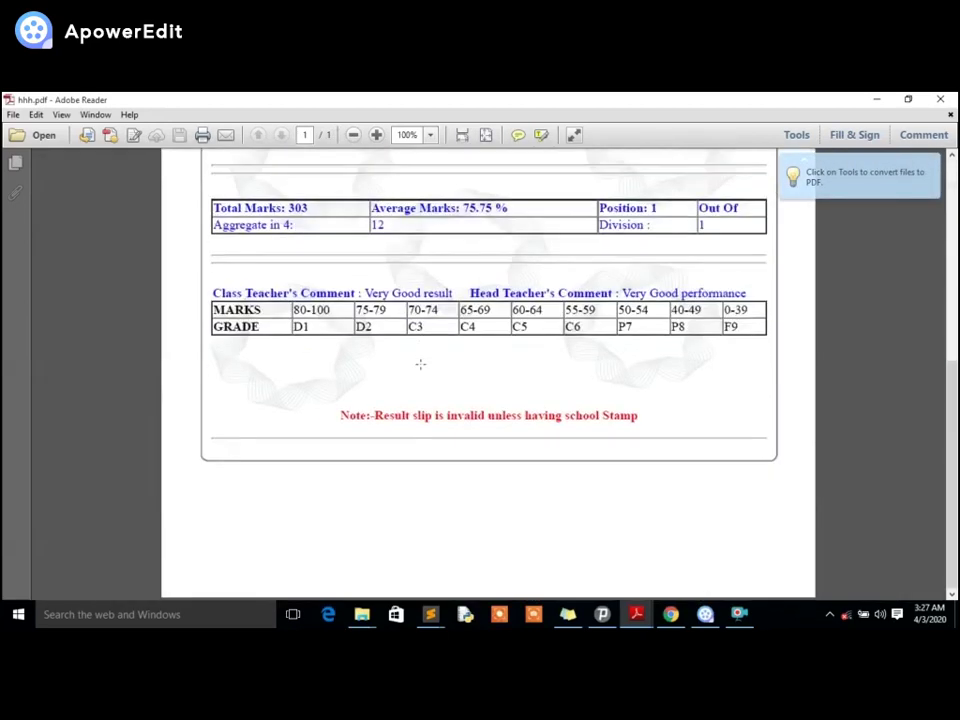
{"action": "scroll", "coordinate": [420, 364], "scroll_direction": "up", "scroll_amount": 4}
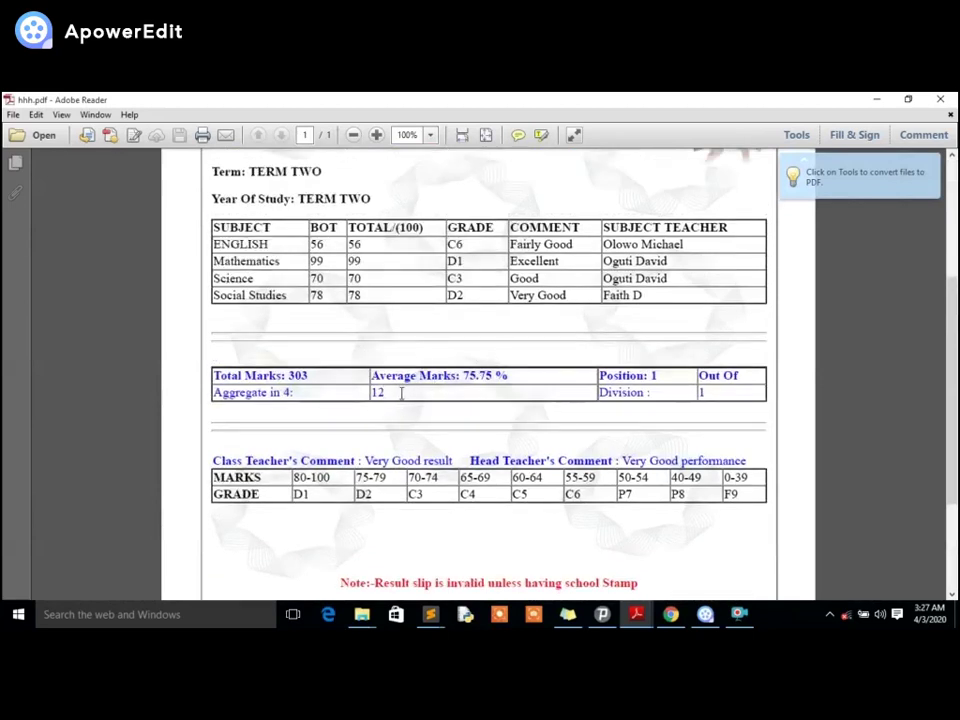
{"action": "triple_click", "coordinate": [401, 393]}
{"action": "left_click", "coordinate": [396, 392]}
{"action": "mouse_move", "coordinate": [366, 260]}
{"action": "left_mouse_down"}
{"action": "mouse_move", "coordinate": [324, 279]}
{"action": "mouse_move", "coordinate": [351, 266]}
{"action": "left_mouse_up"}
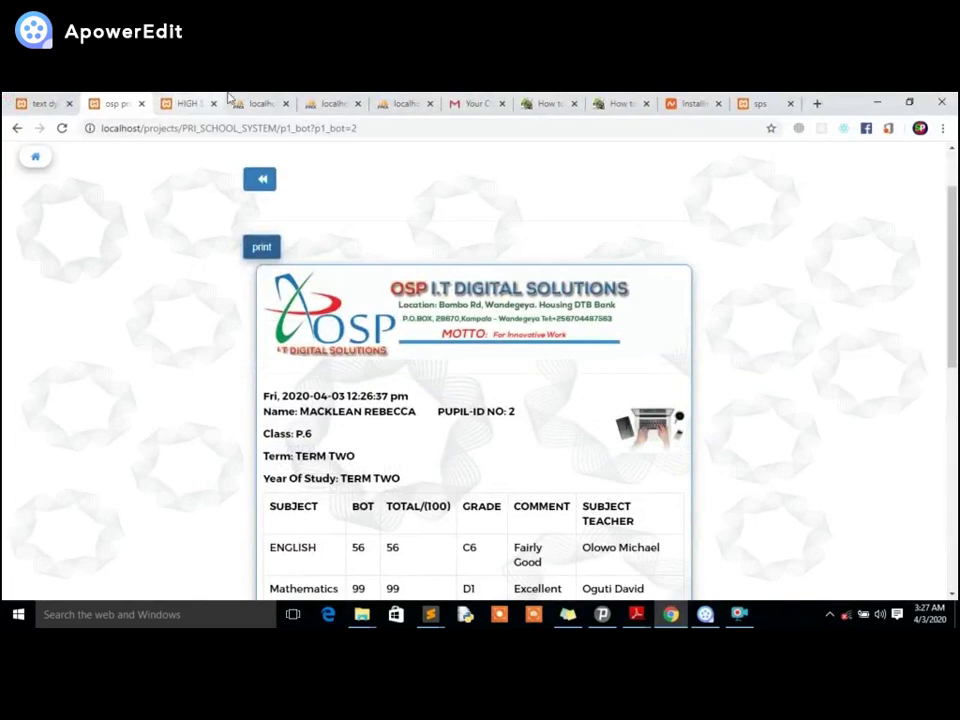
In pri_school_system's subjects table, change row 2's Maths mark from 99 to 65, then return to the slip.
{"action": "left_click", "coordinate": [240, 104]}
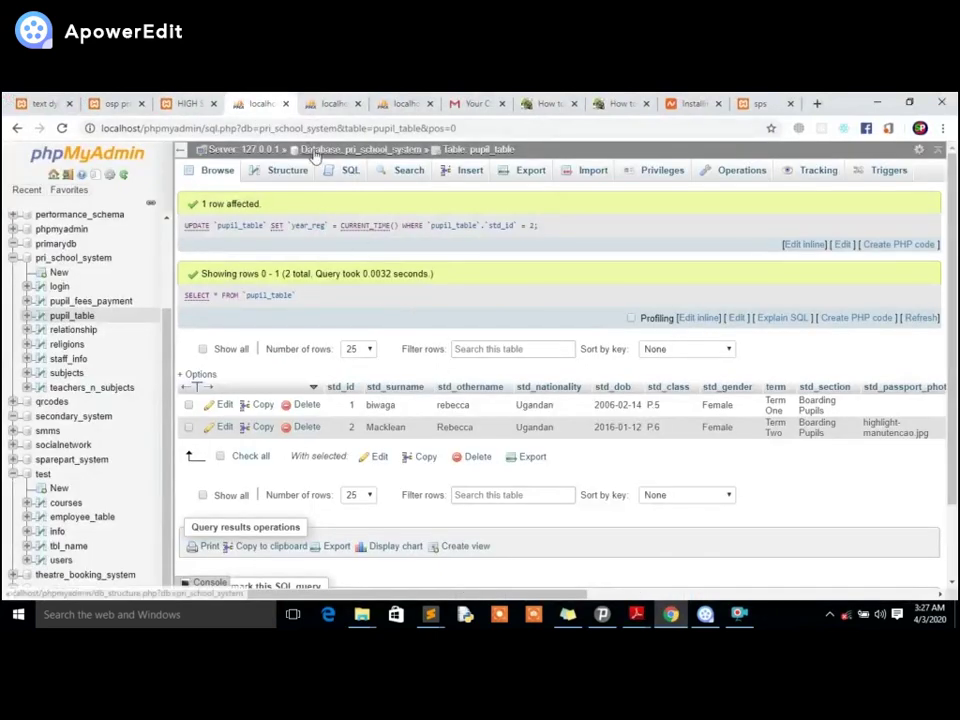
{"action": "left_click", "coordinate": [365, 149]}
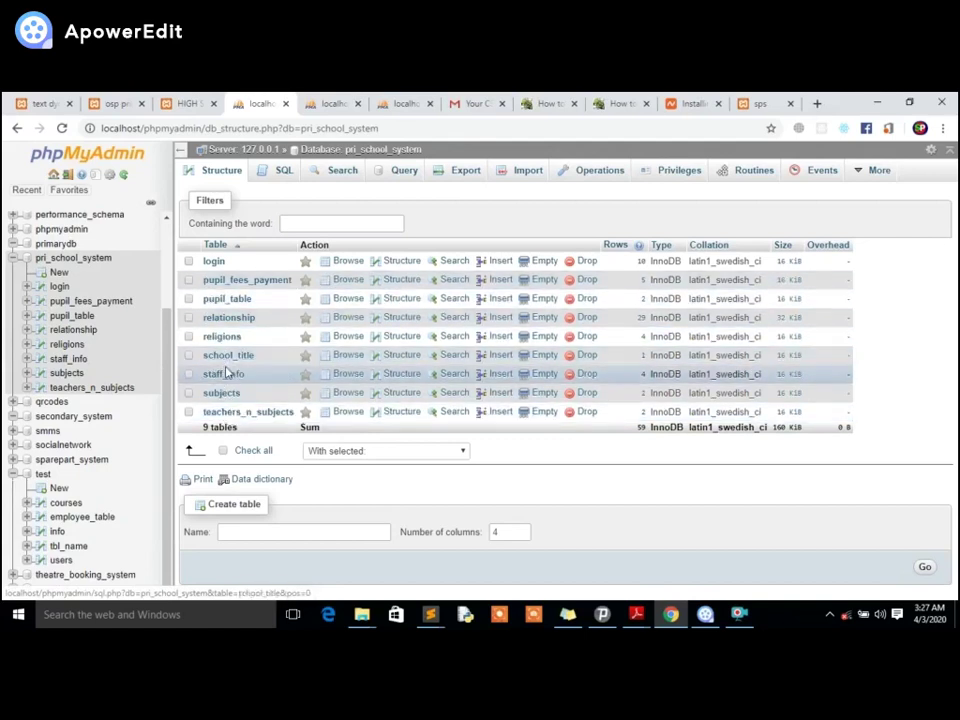
{"action": "left_click", "coordinate": [222, 393]}
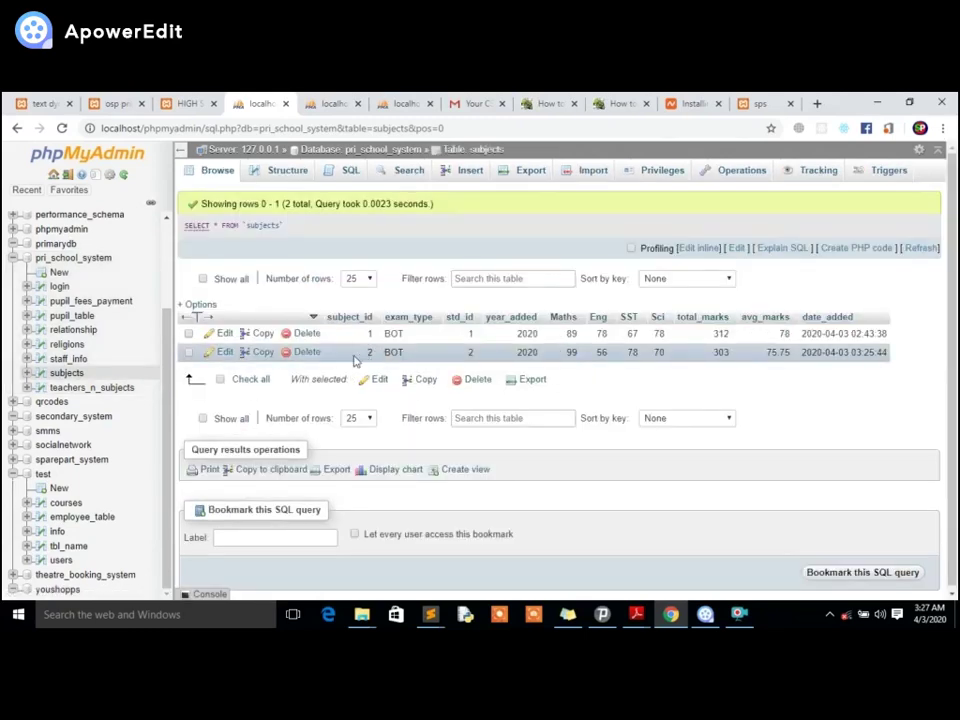
{"action": "left_click", "coordinate": [264, 353]}
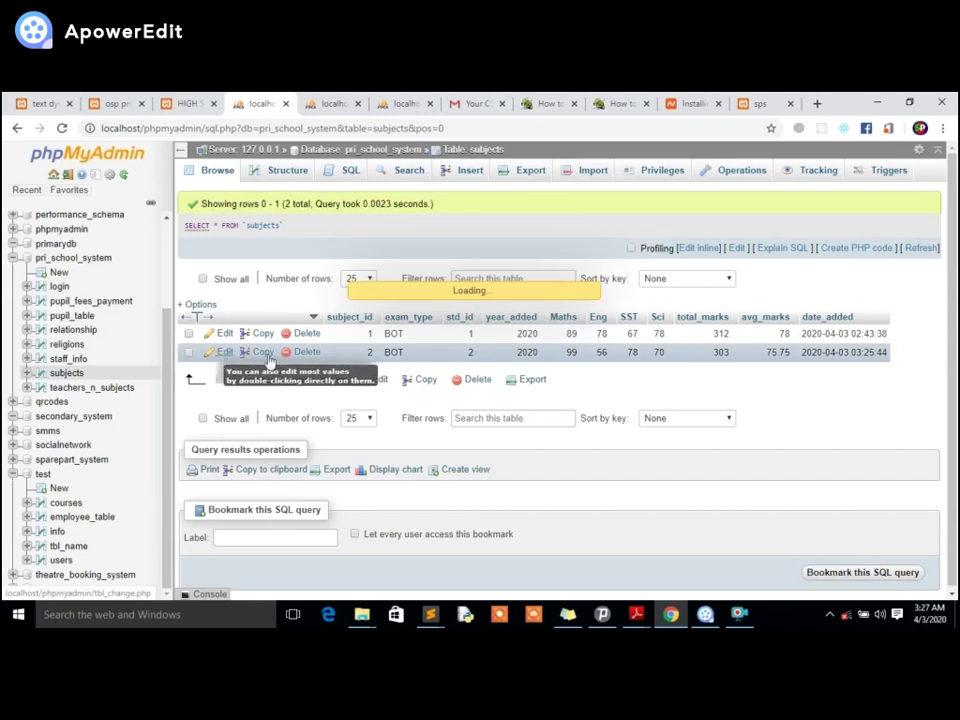
{"action": "scroll", "coordinate": [521, 343], "scroll_direction": "down", "scroll_amount": 1}
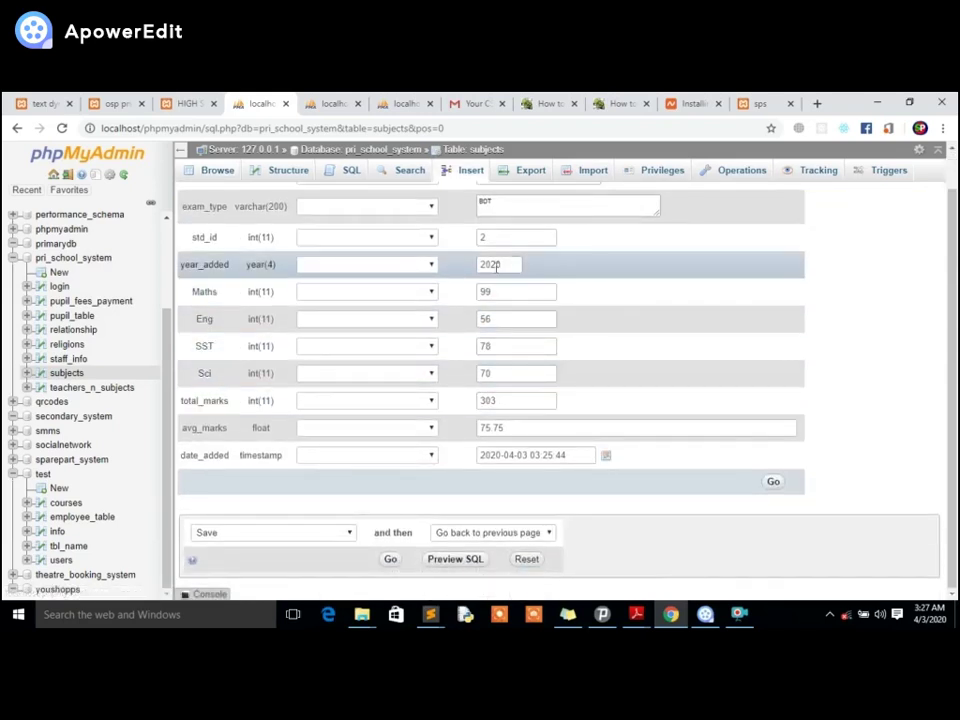
{"action": "left_click_drag", "start_coordinate": [540, 291], "coordinate": [477, 302]}
{"action": "type", "text": "65"}
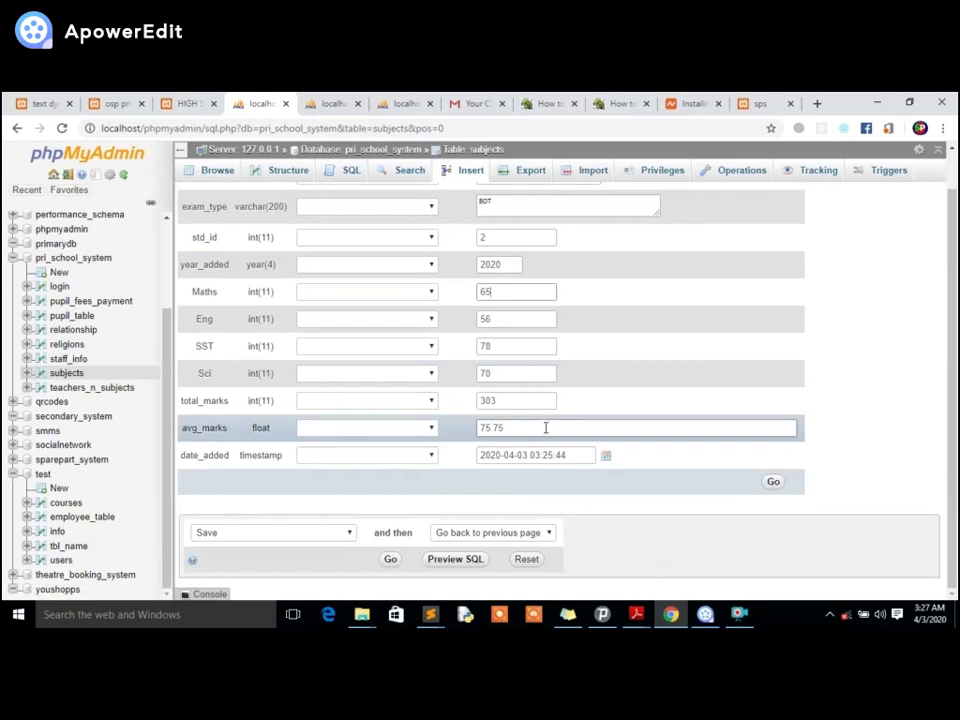
{"action": "key", "text": "Return"}
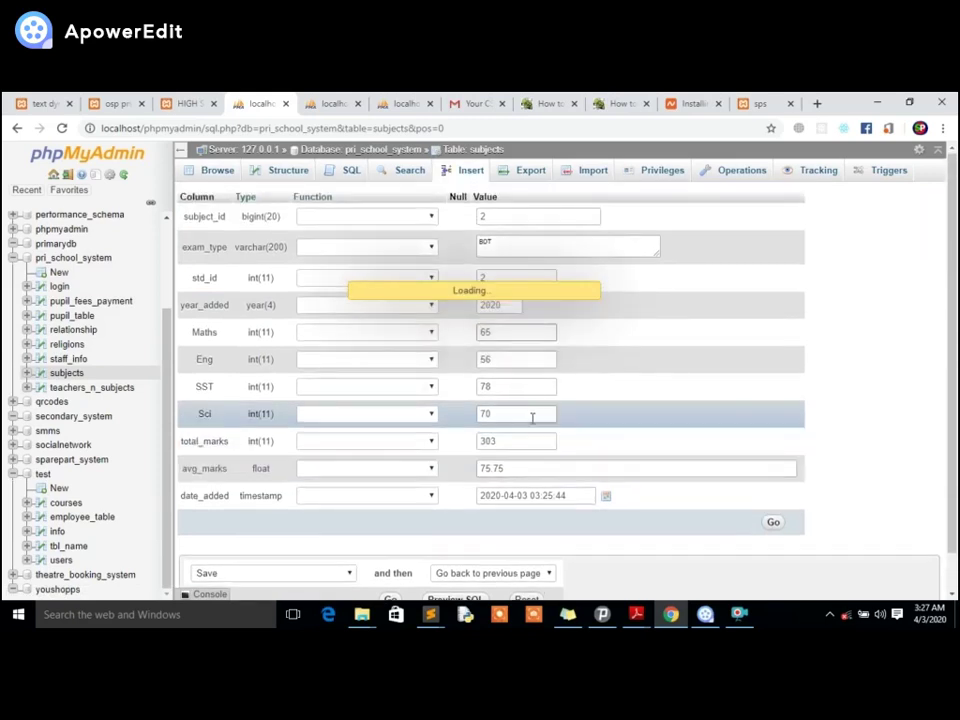
{"action": "left_click", "coordinate": [125, 103]}
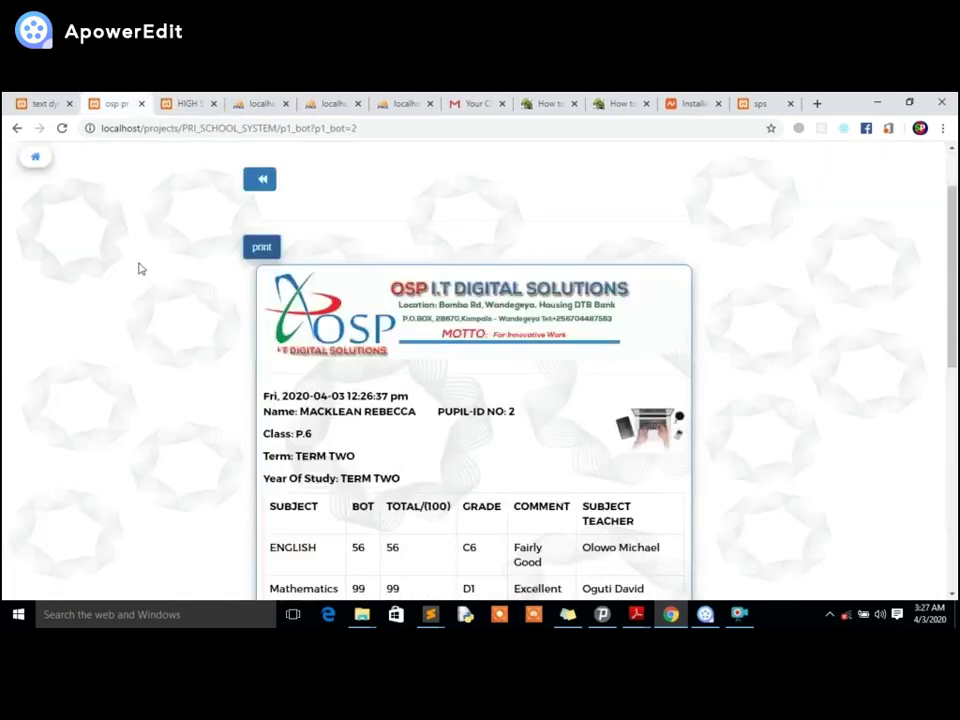
Reload the result slip page to pick up the updated marks.
{"action": "scroll", "coordinate": [139, 268], "scroll_direction": "down", "scroll_amount": 4}
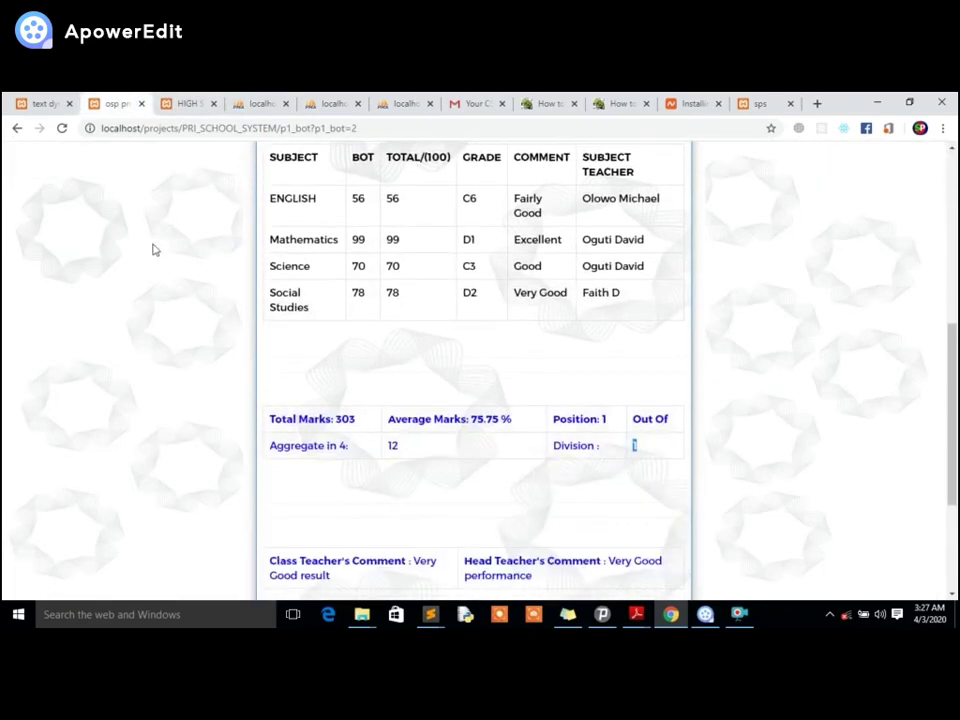
{"action": "right_click", "coordinate": [125, 223]}
{"action": "left_click", "coordinate": [141, 262]}
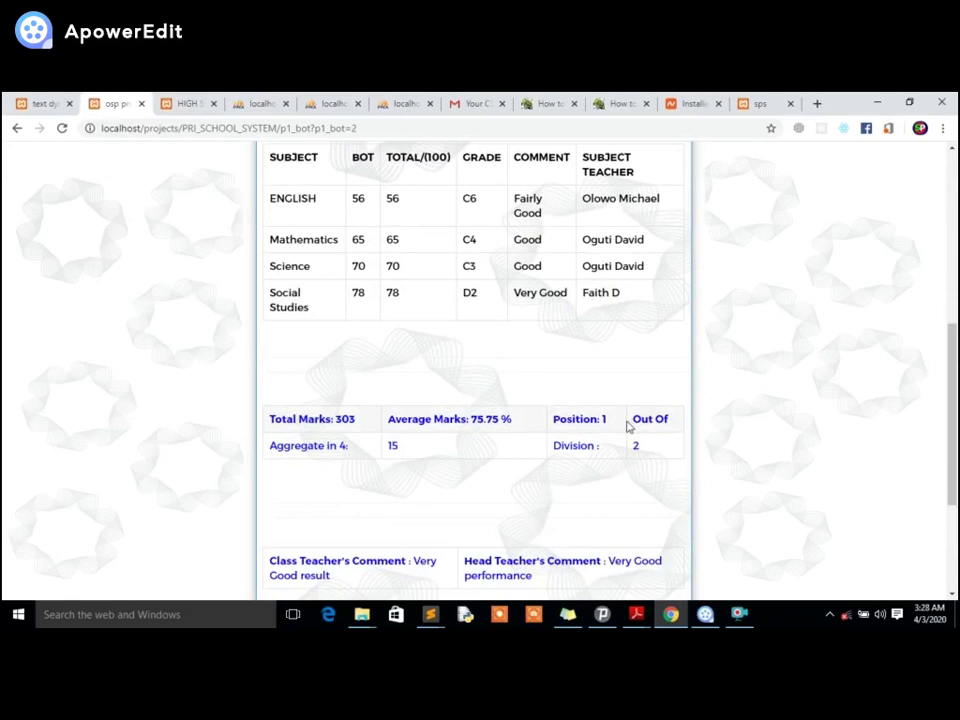
{"action": "scroll", "coordinate": [628, 426], "scroll_direction": "up", "scroll_amount": 2}
{"action": "scroll", "coordinate": [193, 285], "scroll_direction": "up", "scroll_amount": 1}
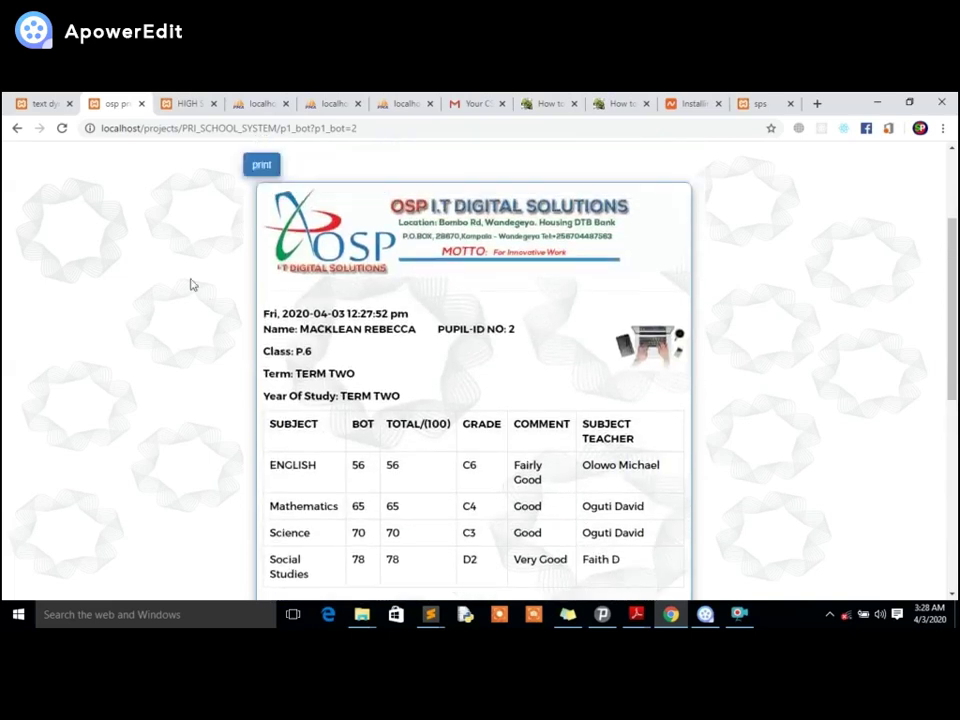
{"action": "scroll", "coordinate": [193, 285], "scroll_direction": "up", "scroll_amount": 2}
Reopen the P.6 pupil's slip from the BOT results list, preview printing, then cancel it.
{"action": "left_click", "coordinate": [259, 261]}
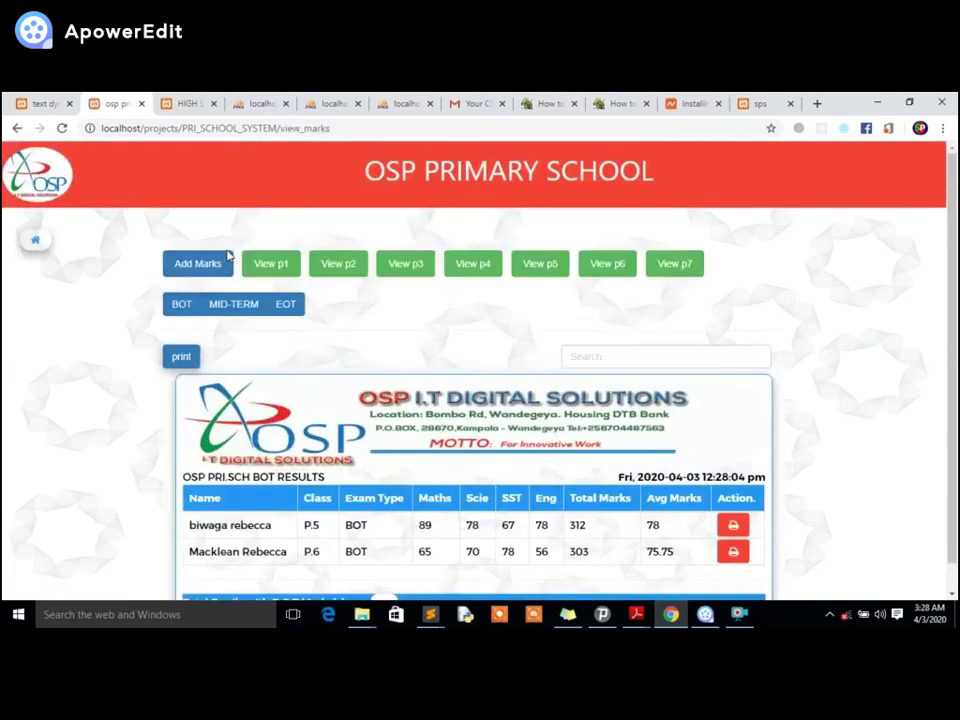
{"action": "scroll", "coordinate": [450, 420], "scroll_direction": "down", "scroll_amount": 1}
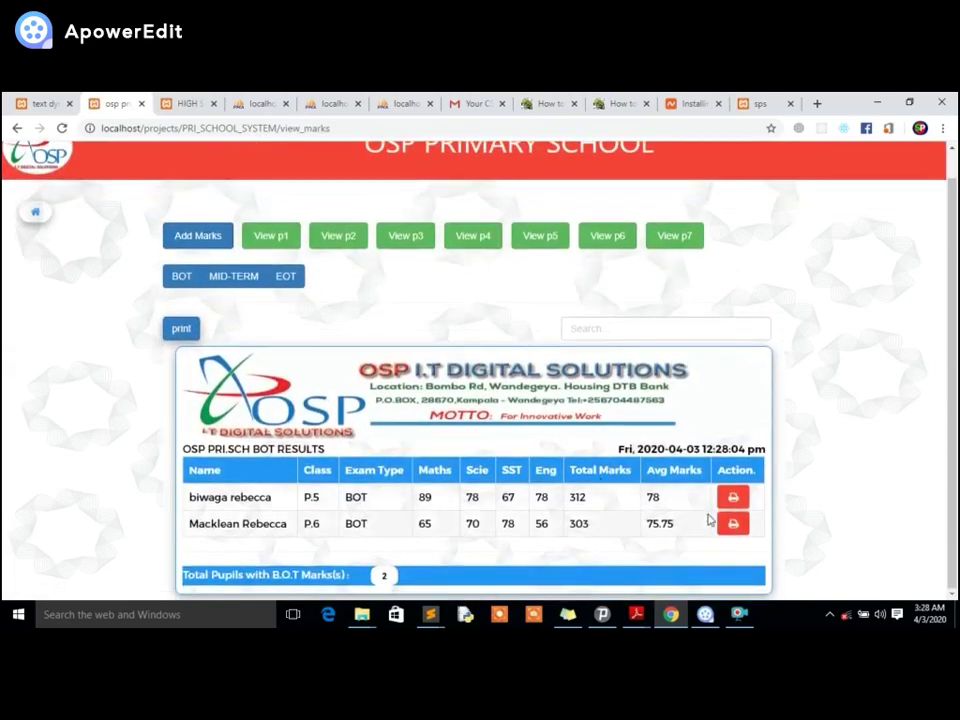
{"action": "left_click", "coordinate": [722, 524]}
{"action": "scroll", "coordinate": [436, 363], "scroll_direction": "down", "scroll_amount": 4}
{"action": "scroll", "coordinate": [375, 332], "scroll_direction": "up", "scroll_amount": 3}
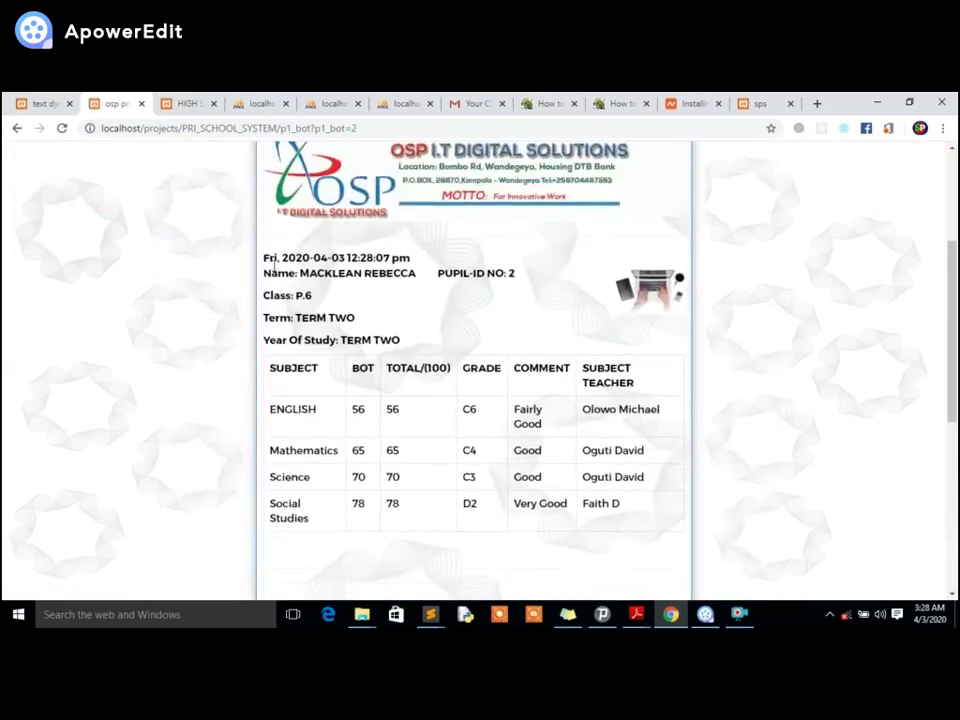
{"action": "left_click", "coordinate": [258, 190]}
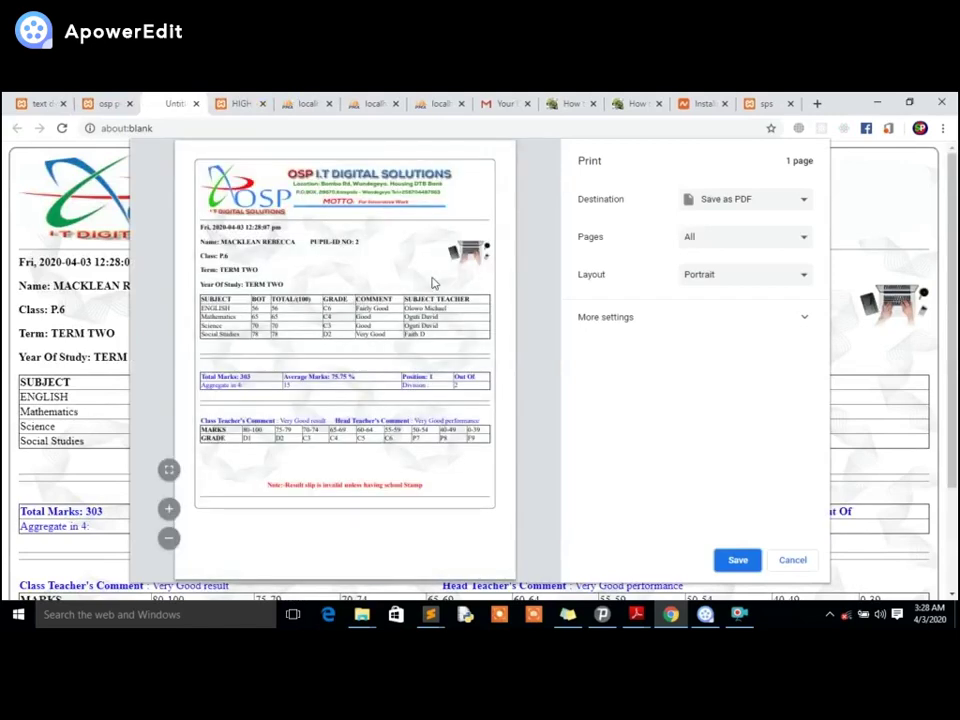
{"action": "left_click", "coordinate": [789, 562]}
{"action": "scroll", "coordinate": [50, 205], "scroll_direction": "up", "scroll_amount": 2}
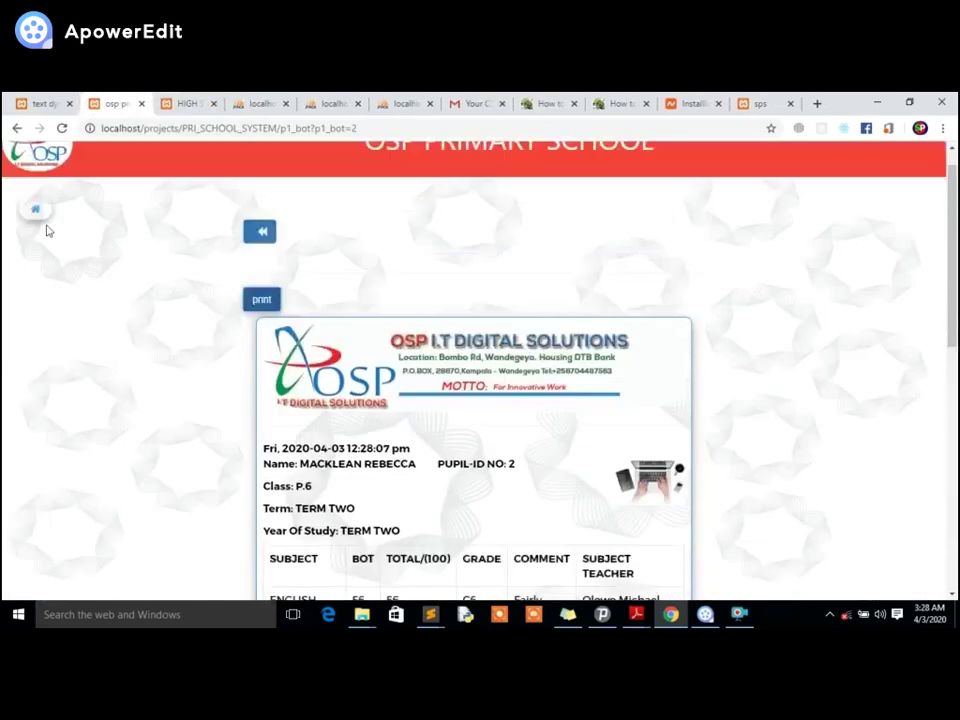
Start signing out from the sidebar but cancel to stay logged in.
{"action": "left_click", "coordinate": [35, 240]}
{"action": "scroll", "coordinate": [166, 322], "scroll_direction": "down", "scroll_amount": 2}
{"action": "scroll", "coordinate": [166, 322], "scroll_direction": "down", "scroll_amount": 5}
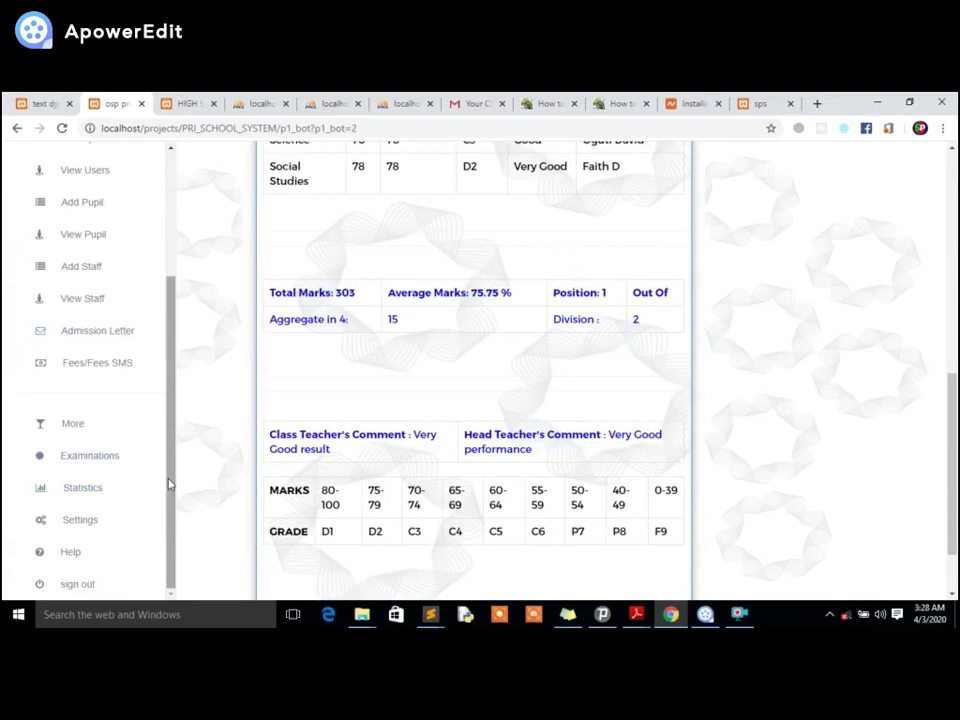
{"action": "left_click", "coordinate": [72, 586]}
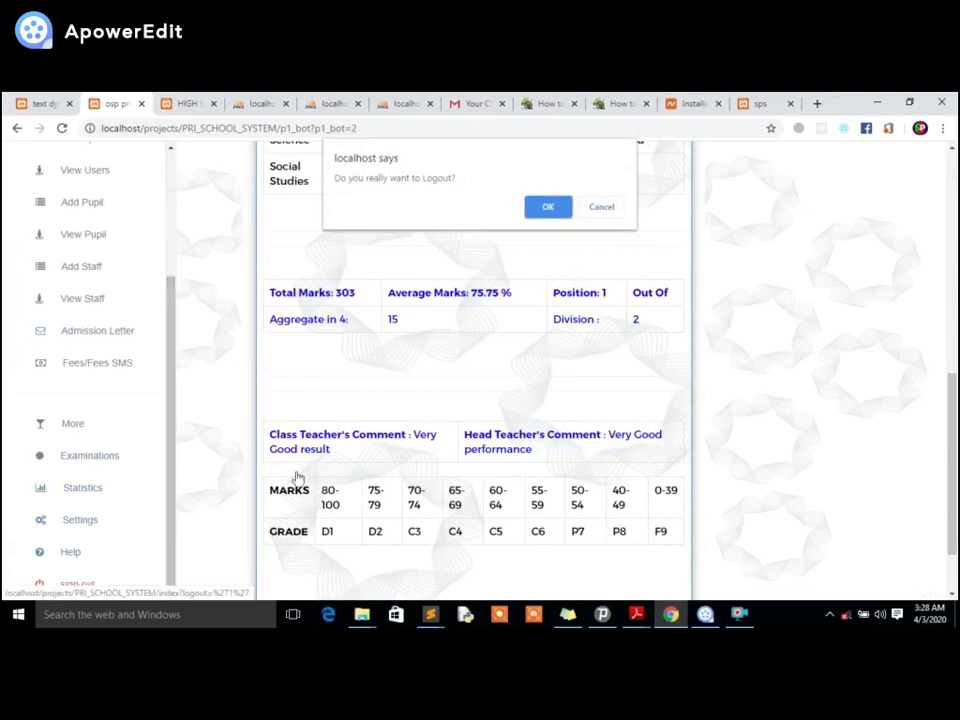
{"action": "left_click", "coordinate": [601, 207]}
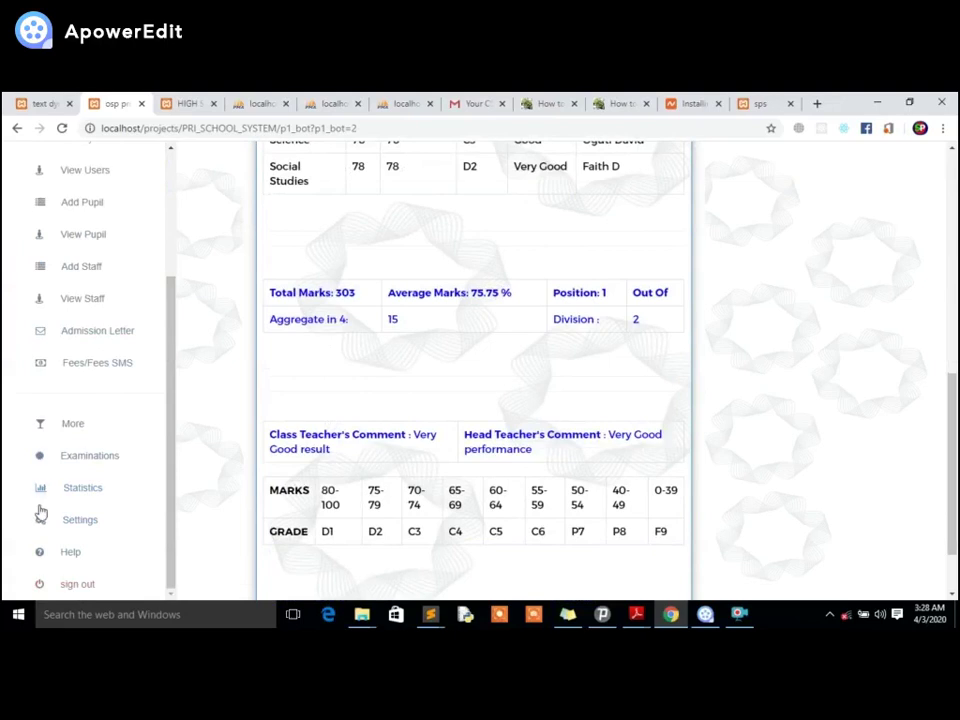
Visit Settings, go back Home, then open the school settings page from the sidebar.
{"action": "left_click", "coordinate": [70, 523]}
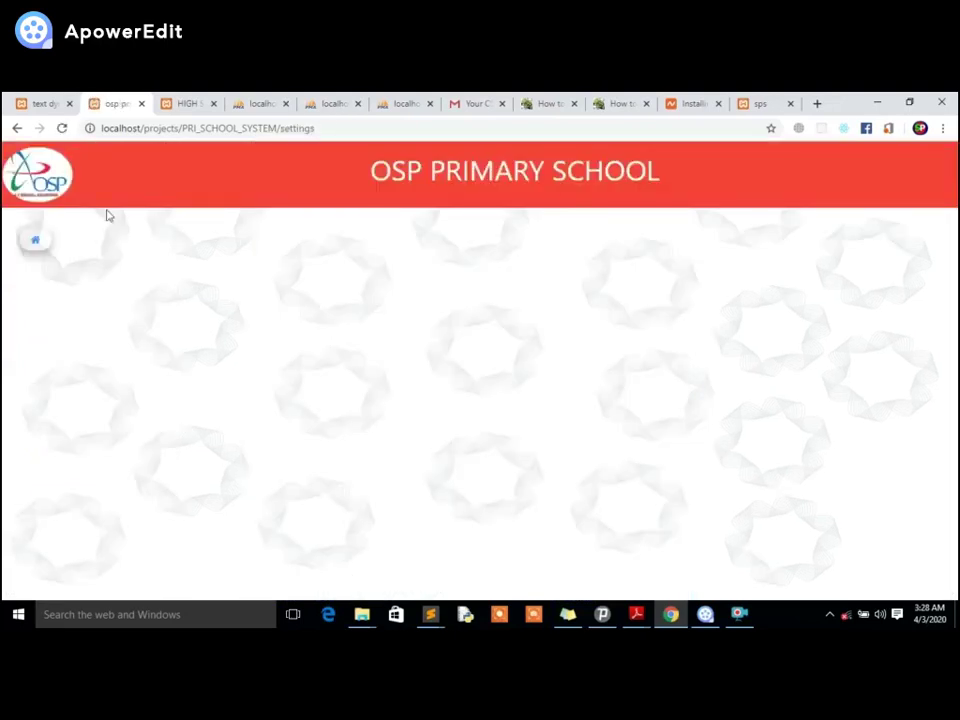
{"action": "left_click", "coordinate": [35, 240]}
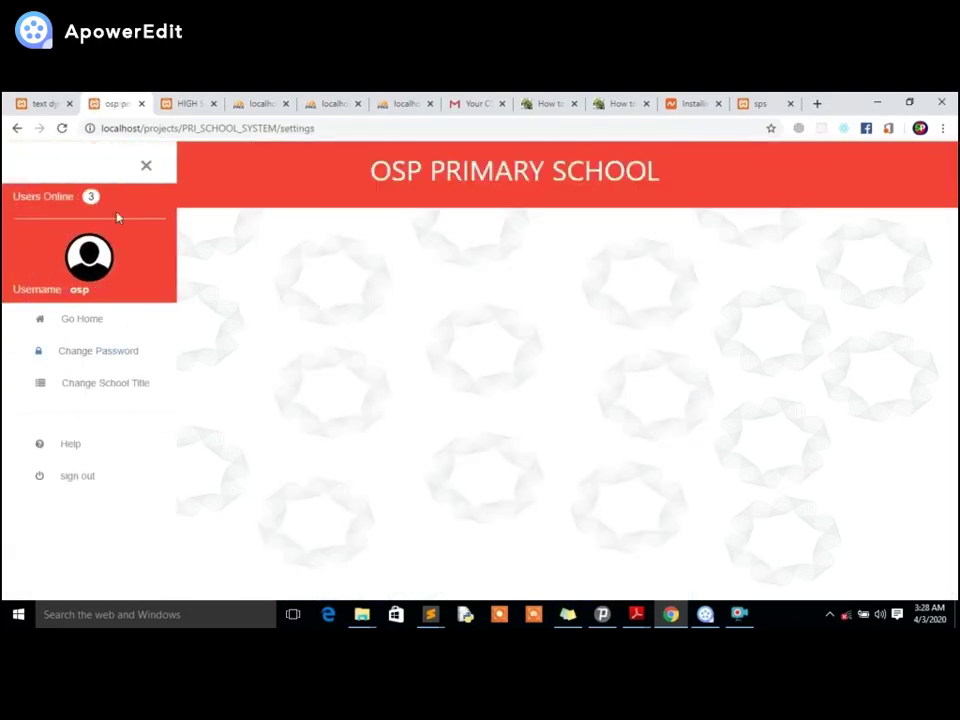
{"action": "left_click", "coordinate": [146, 165]}
{"action": "left_click", "coordinate": [36, 242]}
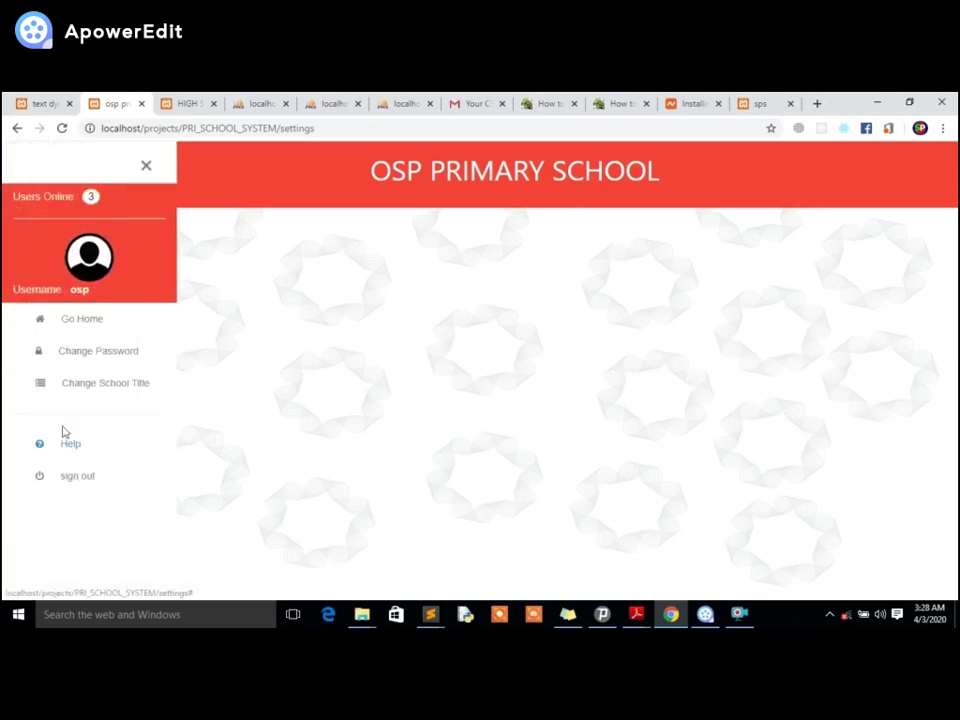
{"action": "left_click", "coordinate": [64, 320]}
{"action": "left_click", "coordinate": [35, 242]}
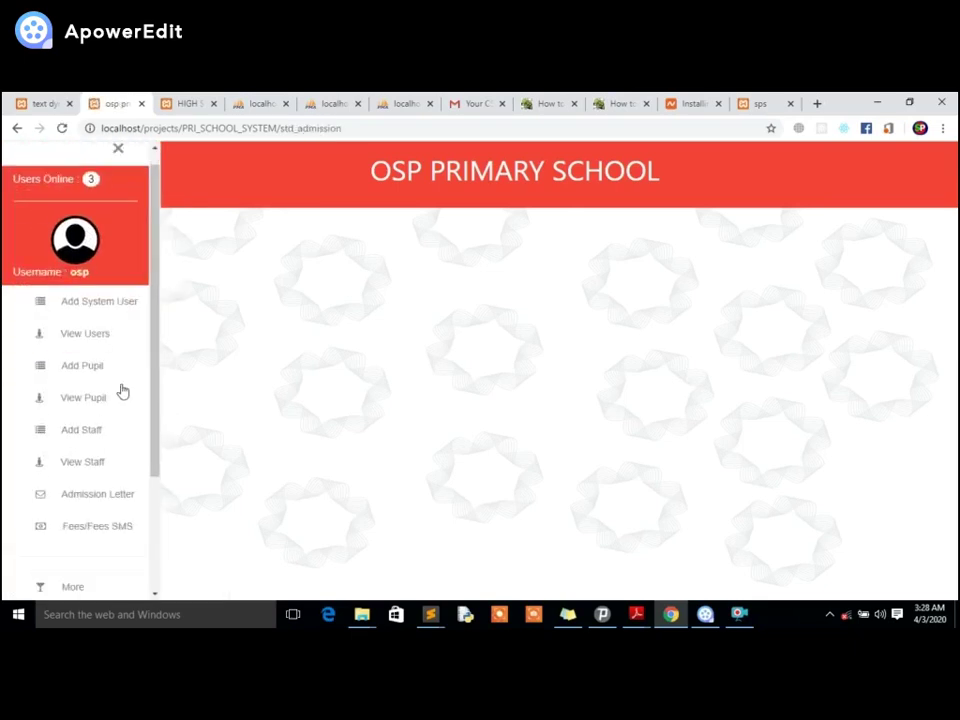
{"action": "scroll", "coordinate": [122, 450], "scroll_direction": "down", "scroll_amount": 3}
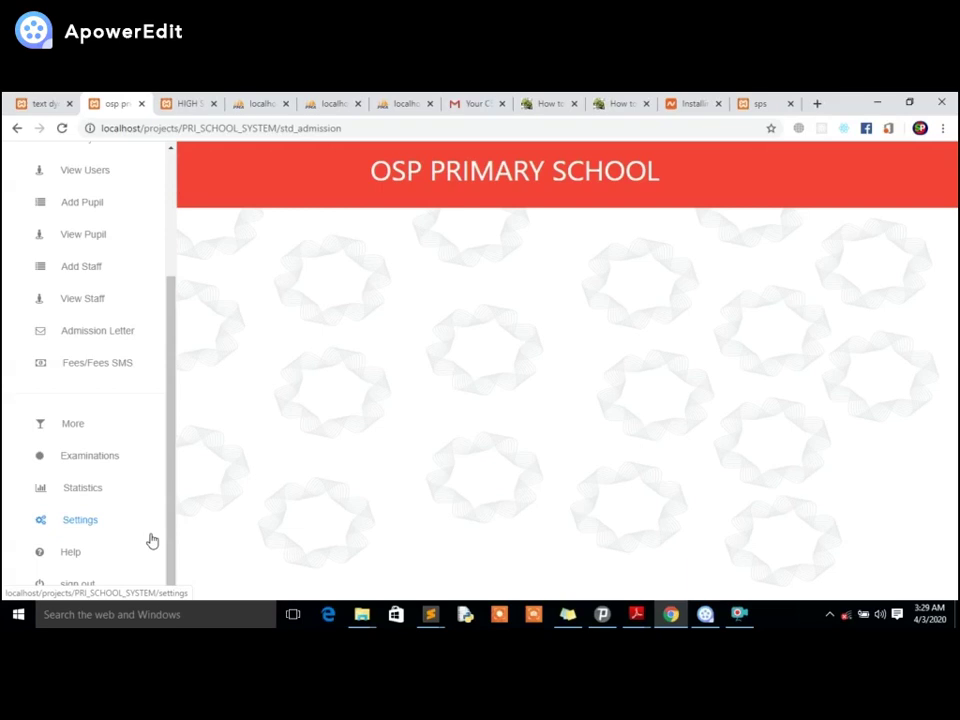
{"action": "left_click", "coordinate": [79, 519]}
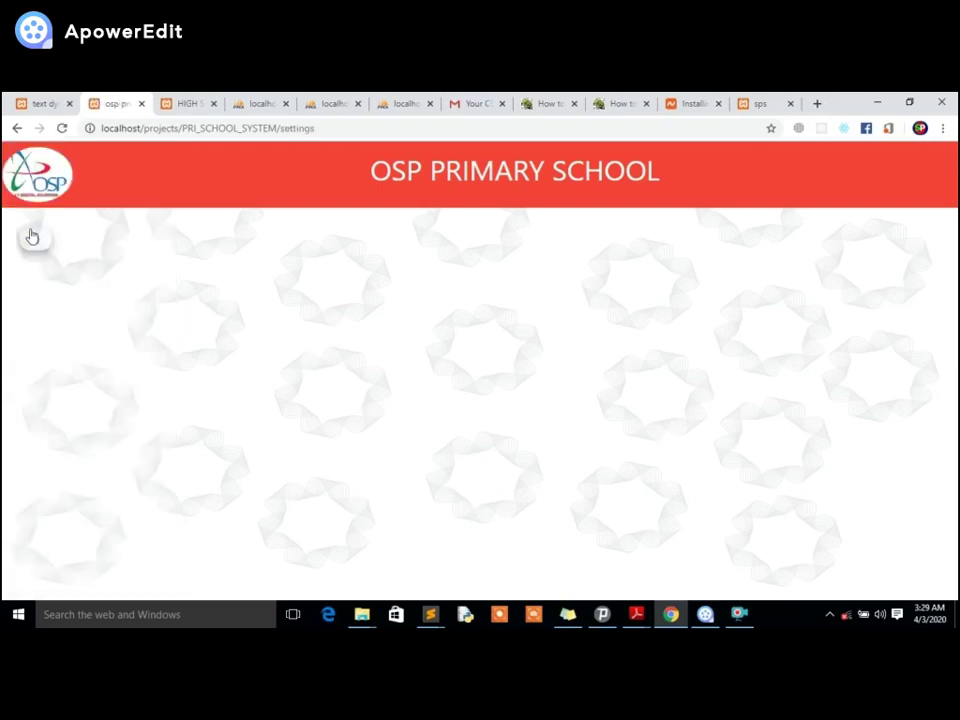
Change the school title to 'Dara Zalam Pri Sch' and reload the settings page to show it.
{"action": "left_click", "coordinate": [33, 238]}
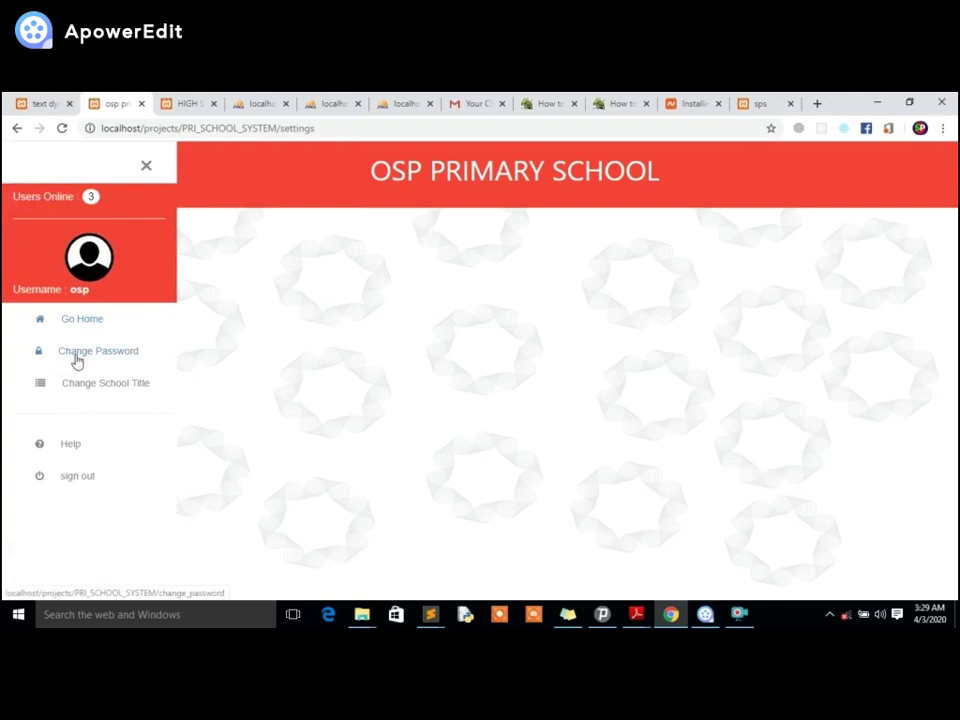
{"action": "left_click", "coordinate": [81, 386]}
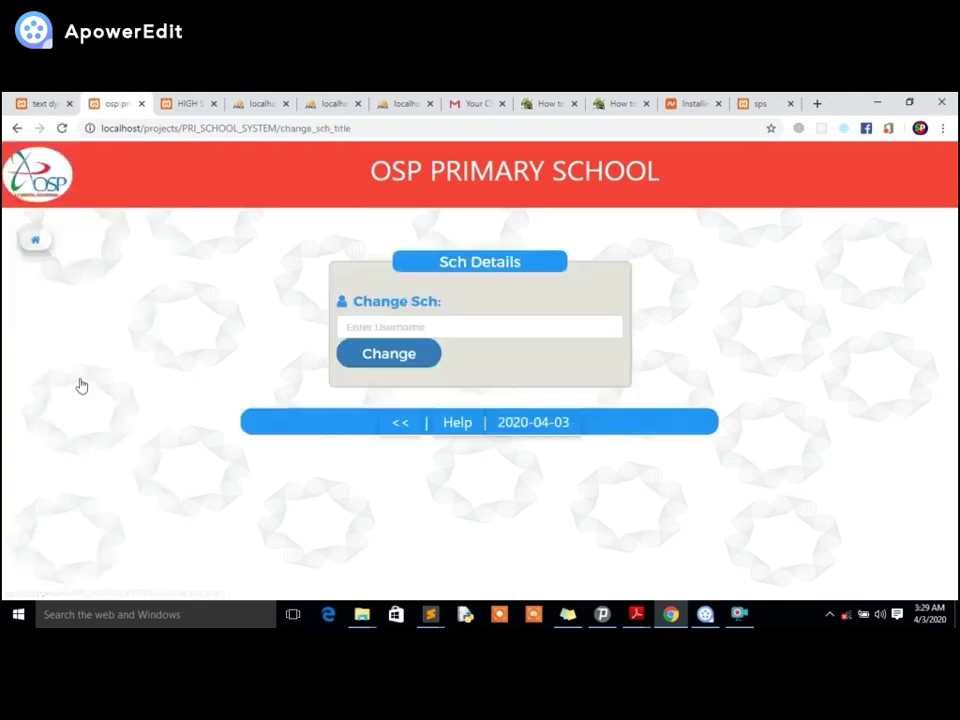
{"action": "left_click", "coordinate": [435, 329]}
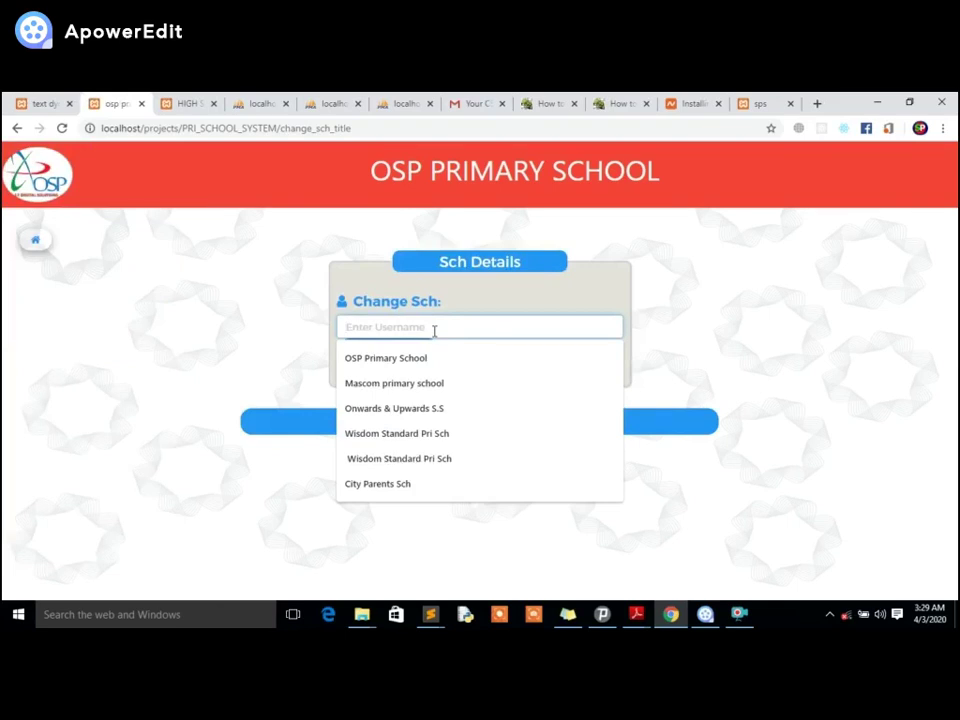
{"action": "type", "text": "Dara Zalam Pri Sch"}
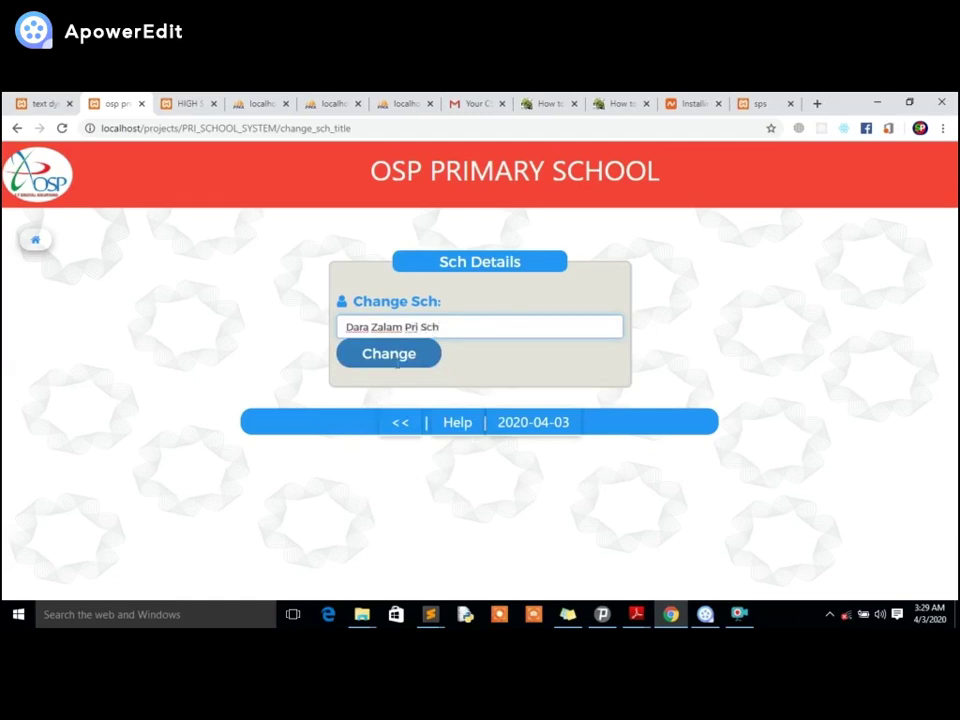
{"action": "left_click", "coordinate": [377, 358]}
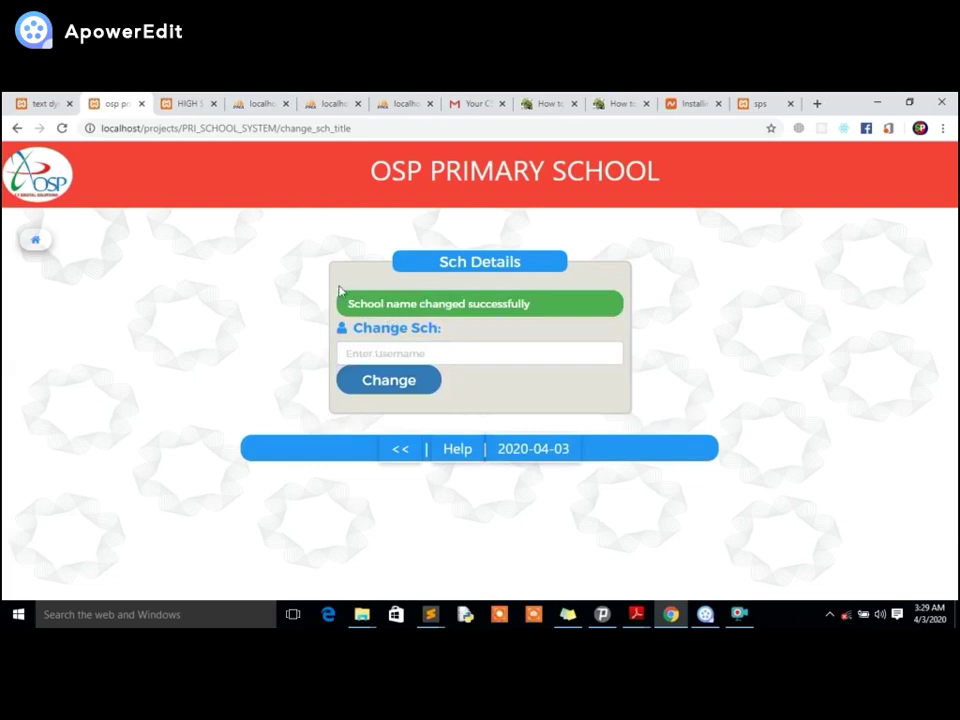
{"action": "left_click", "coordinate": [286, 130]}
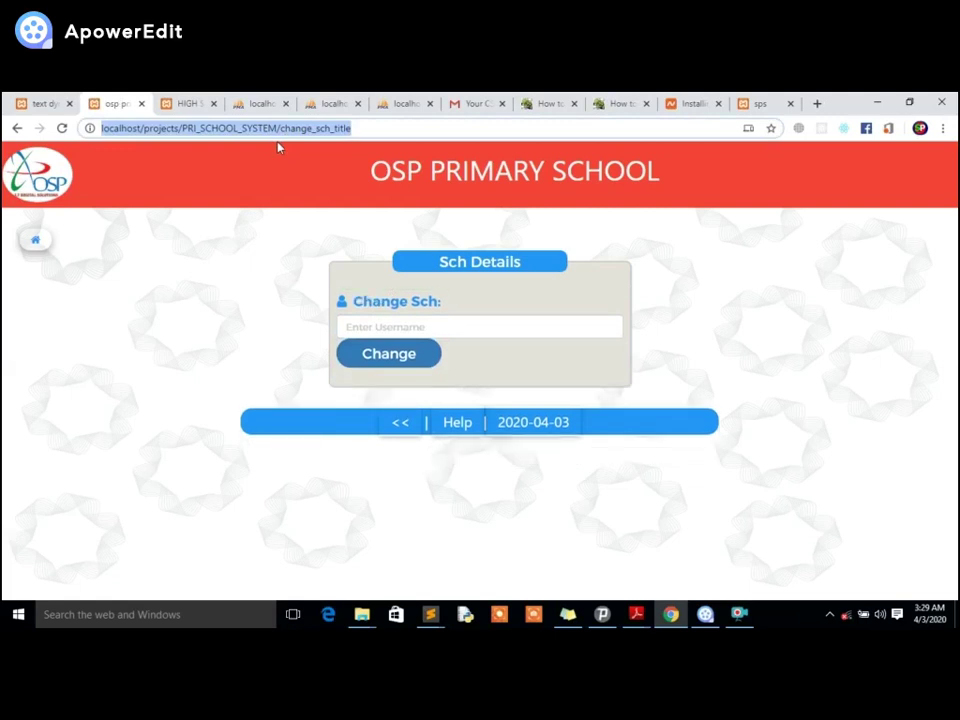
{"action": "left_click", "coordinate": [399, 426]}
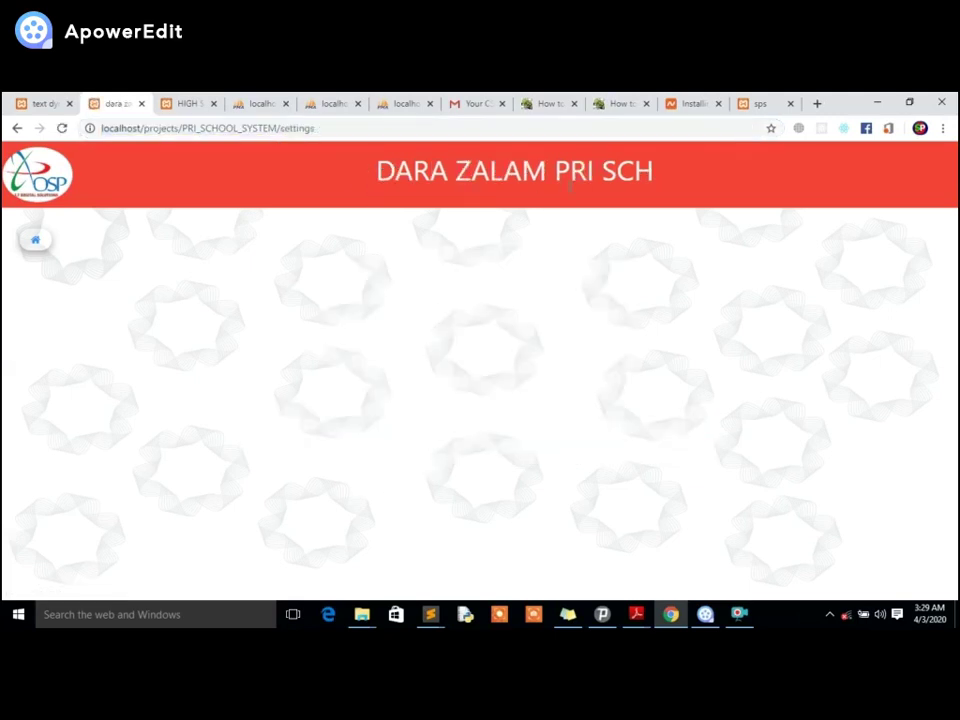
Go Home via the sidebar, then sign out and confirm, ending on the empty login form.
{"action": "left_click", "coordinate": [38, 237]}
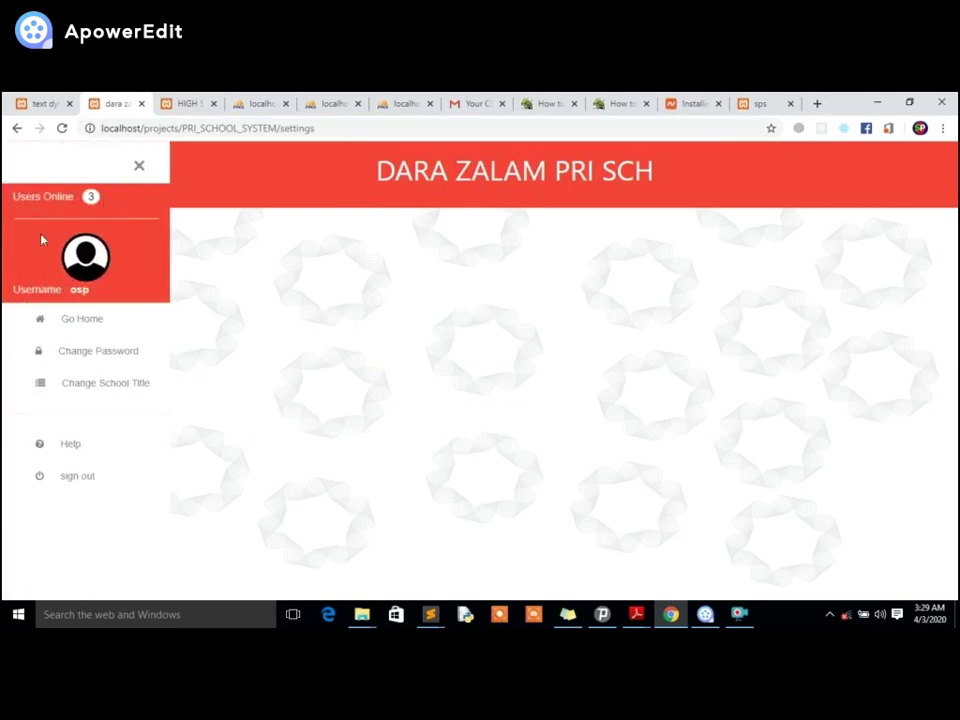
{"action": "left_click", "coordinate": [70, 322]}
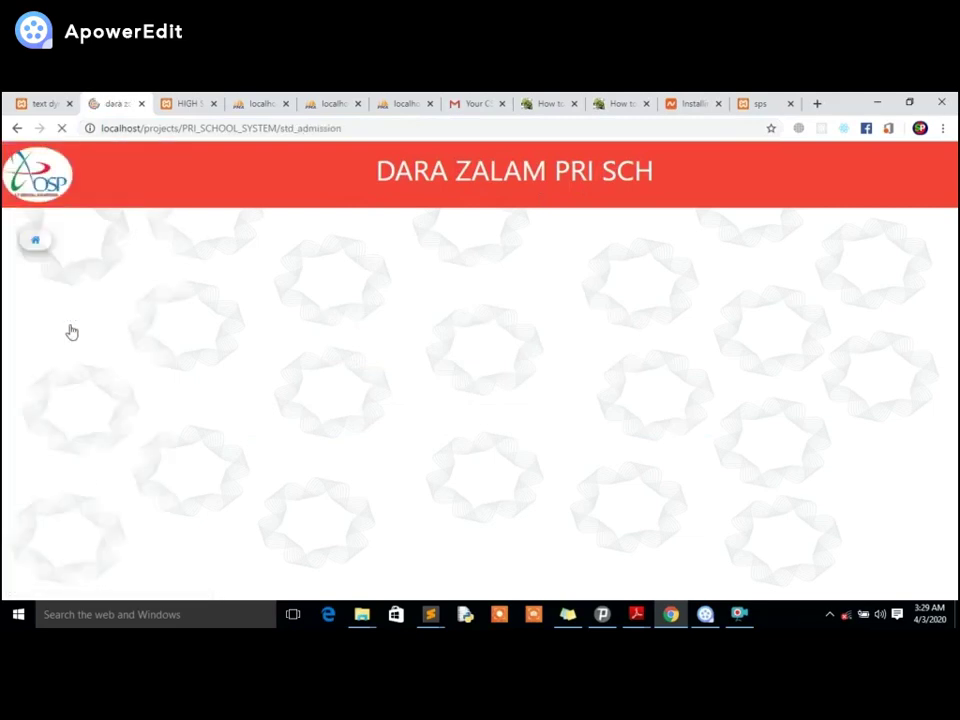
{"action": "left_click", "coordinate": [35, 240]}
{"action": "scroll", "coordinate": [79, 495], "scroll_direction": "down", "scroll_amount": 5}
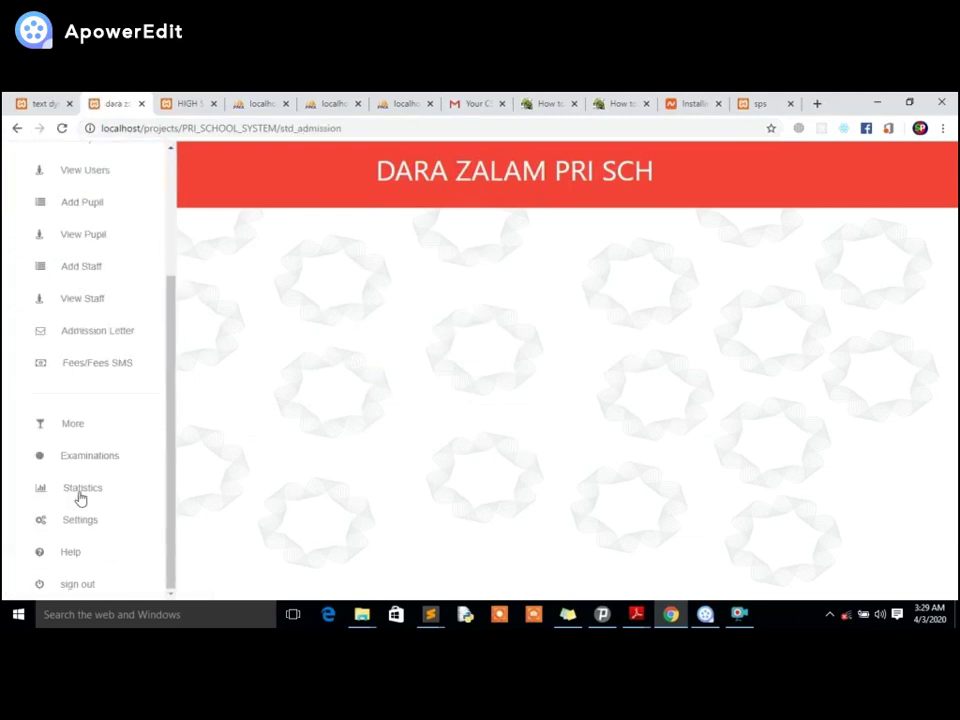
{"action": "left_click", "coordinate": [74, 585]}
{"action": "key", "text": "Return"}
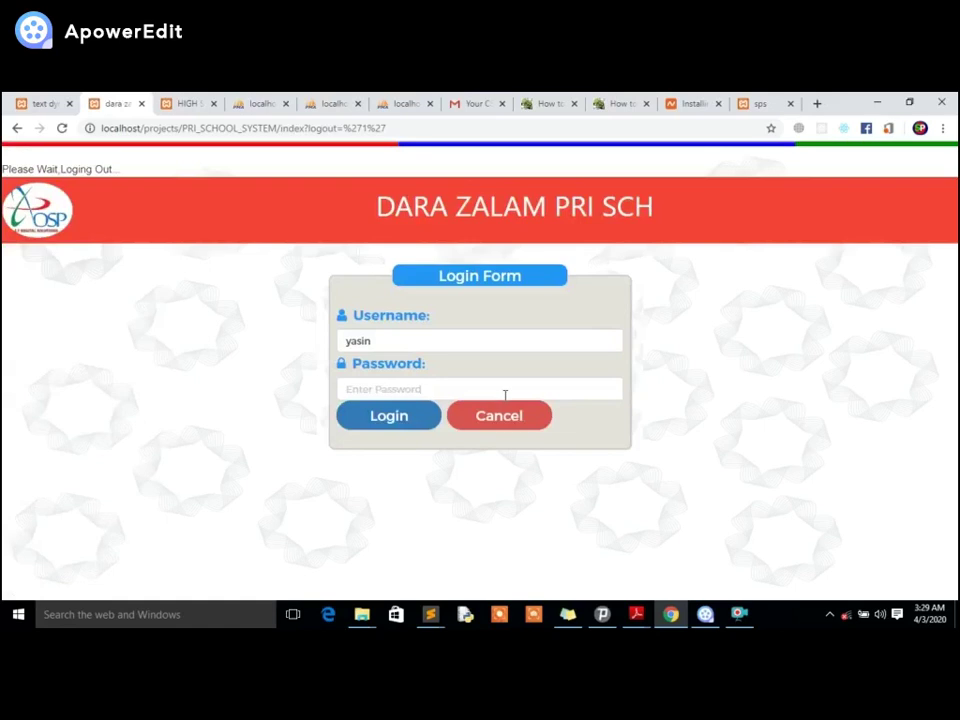
{"action": "left_click", "coordinate": [705, 614]}
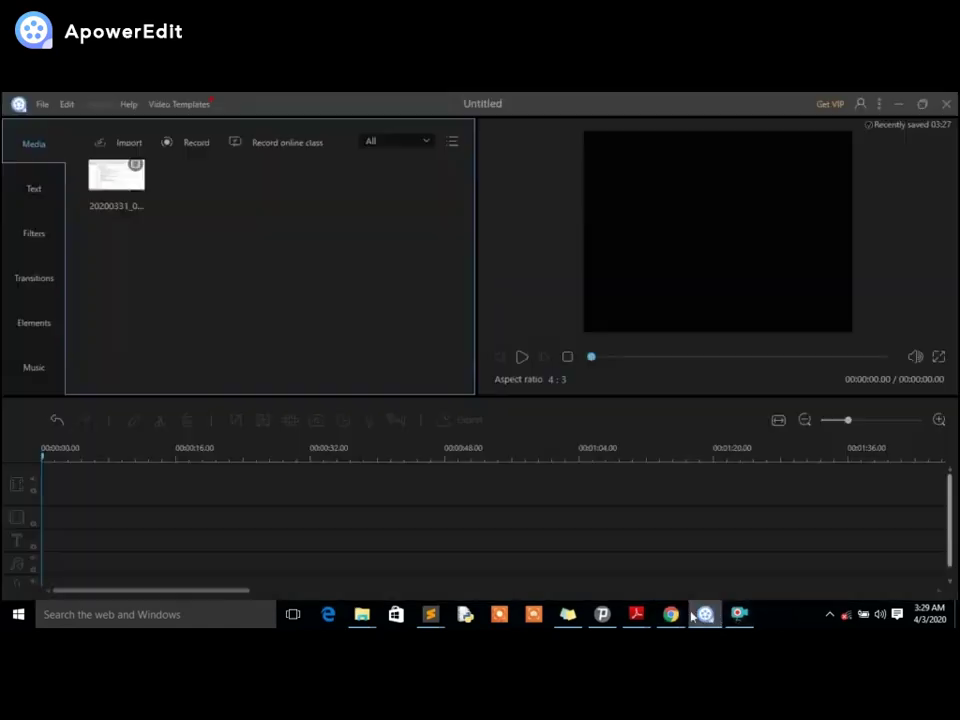
{"action": "left_click", "coordinate": [708, 616]}
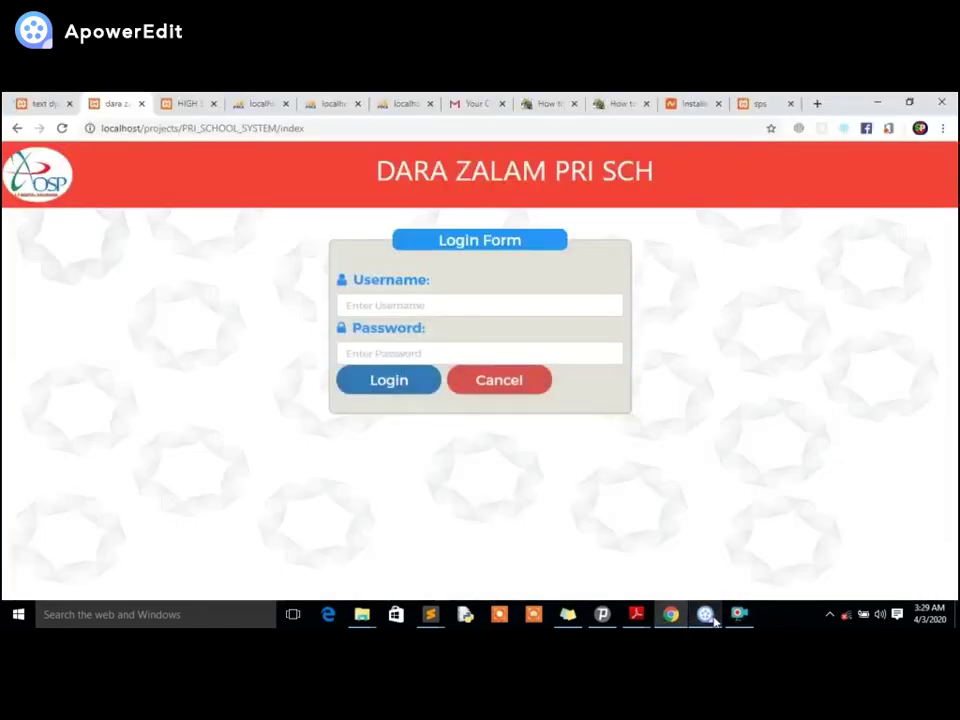